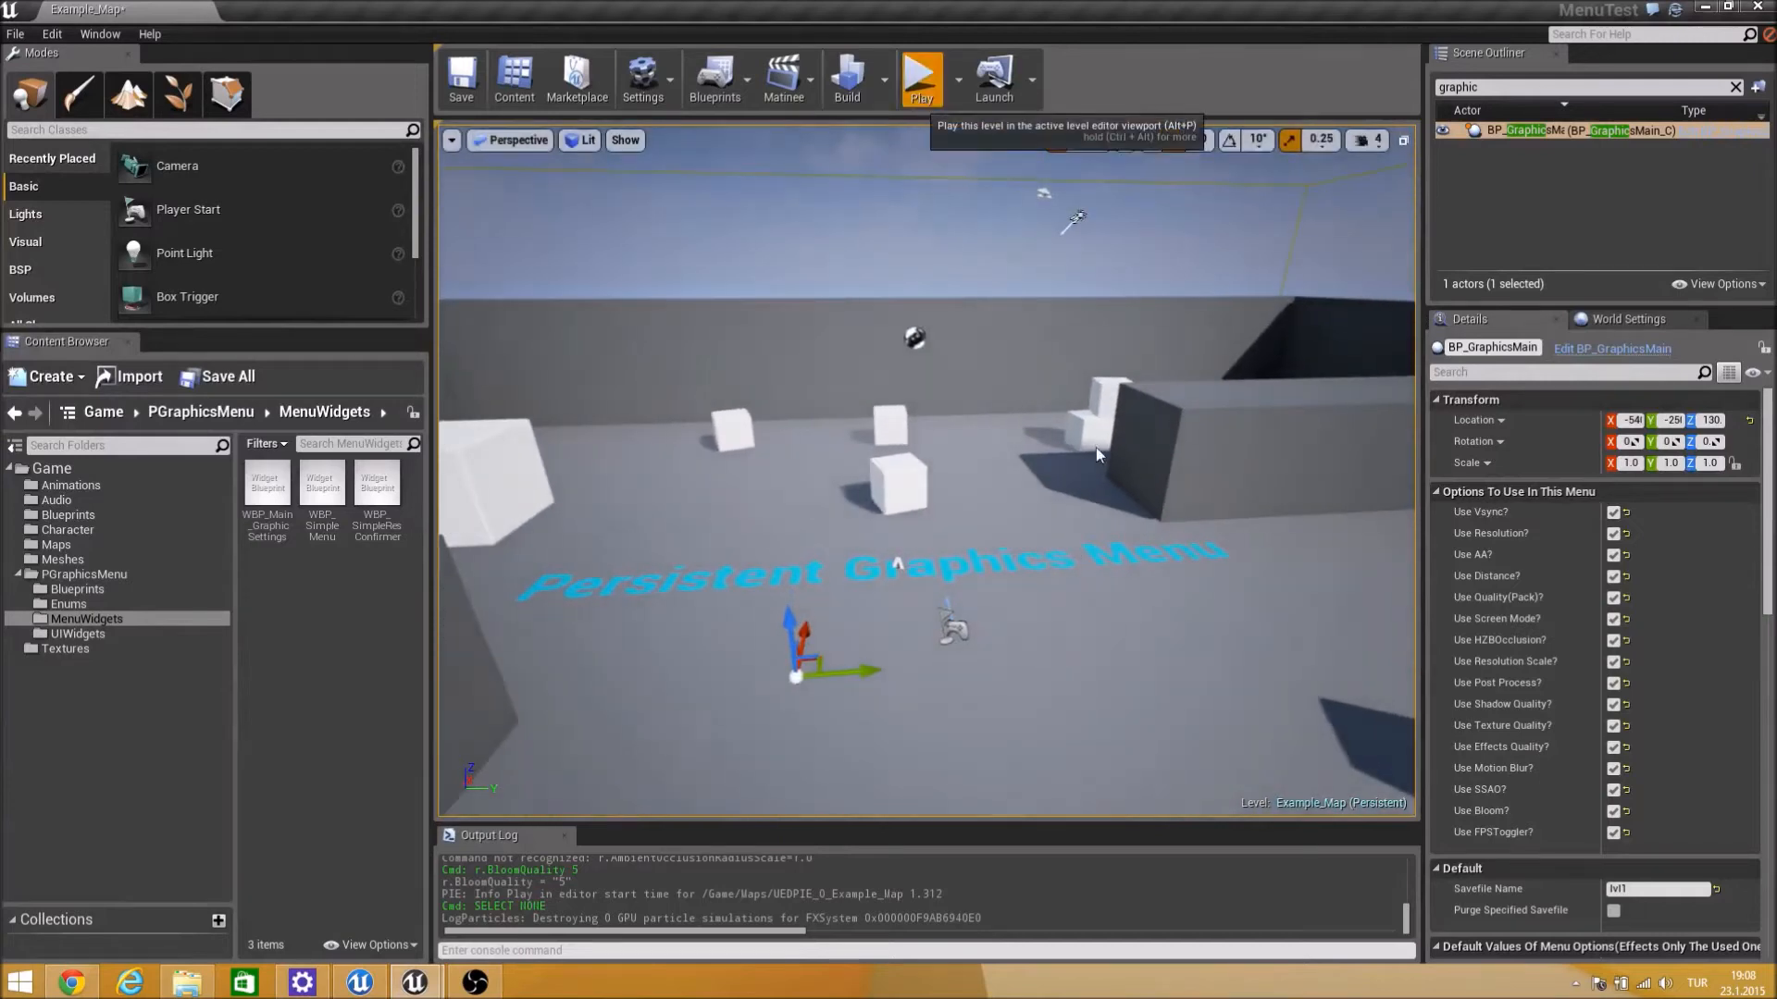
# Play the example level and open Graphic Settings from the in-game menu.
pyautogui.hotkey('alt', 'p')
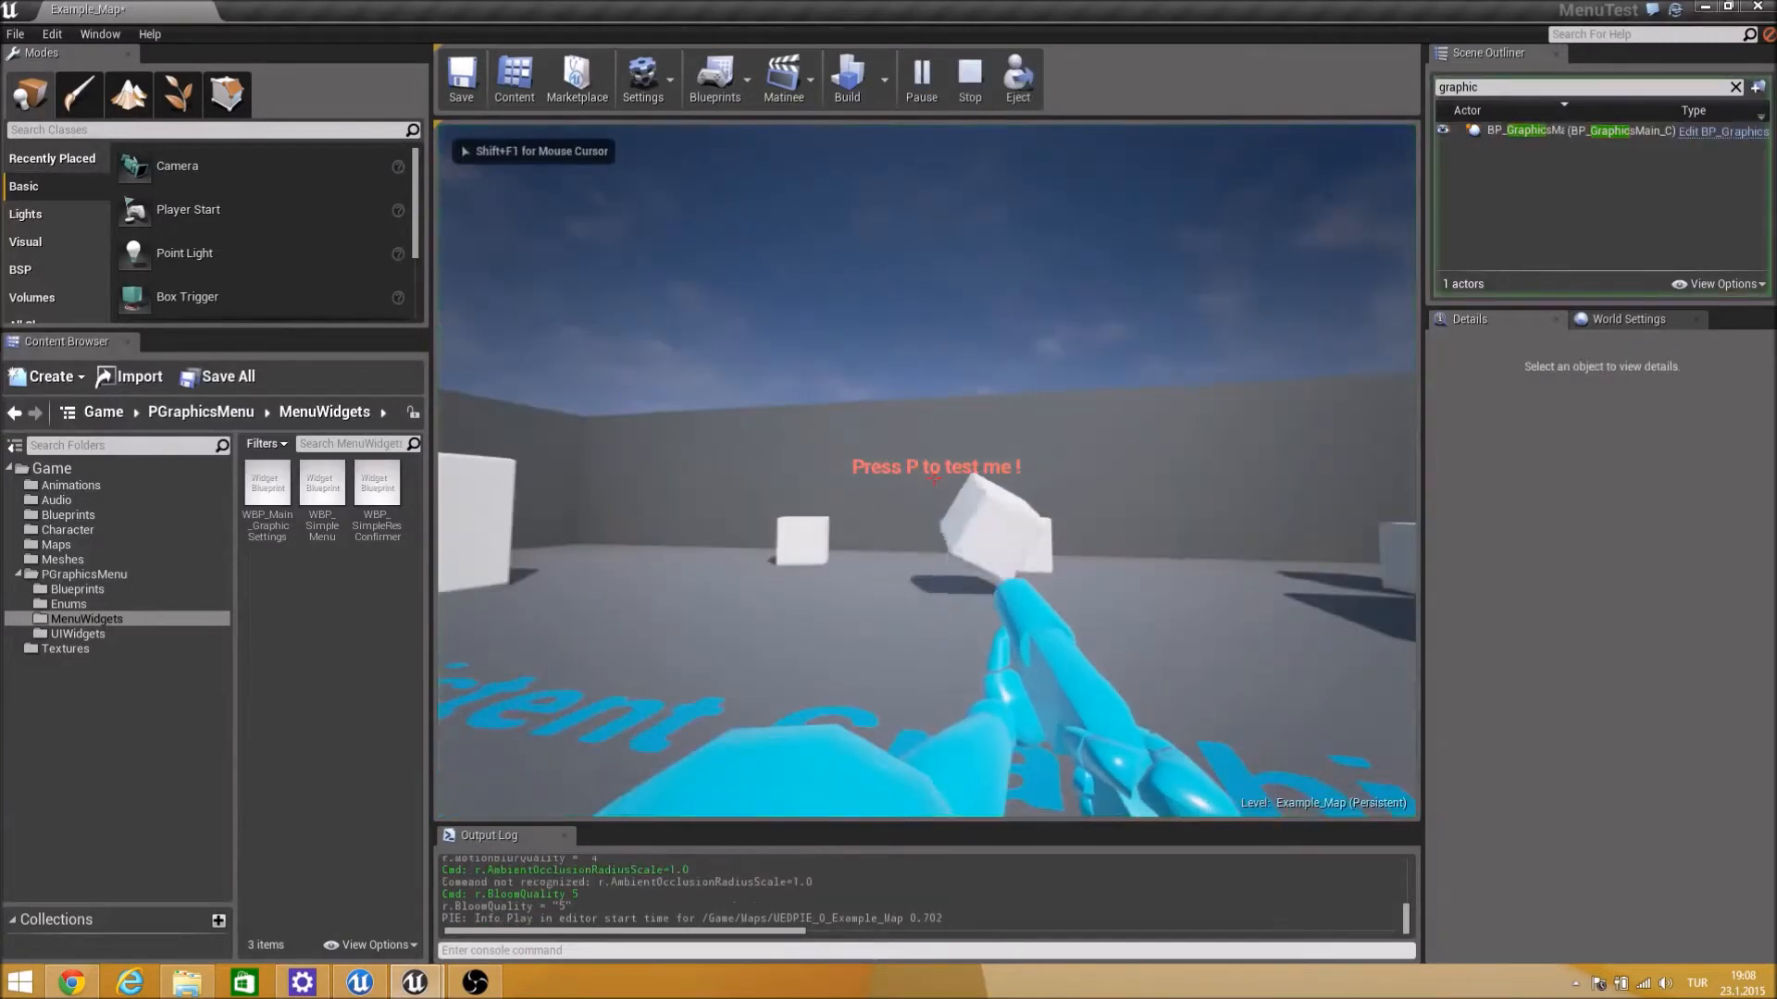
pyautogui.press('p')
pyautogui.click(929, 557)
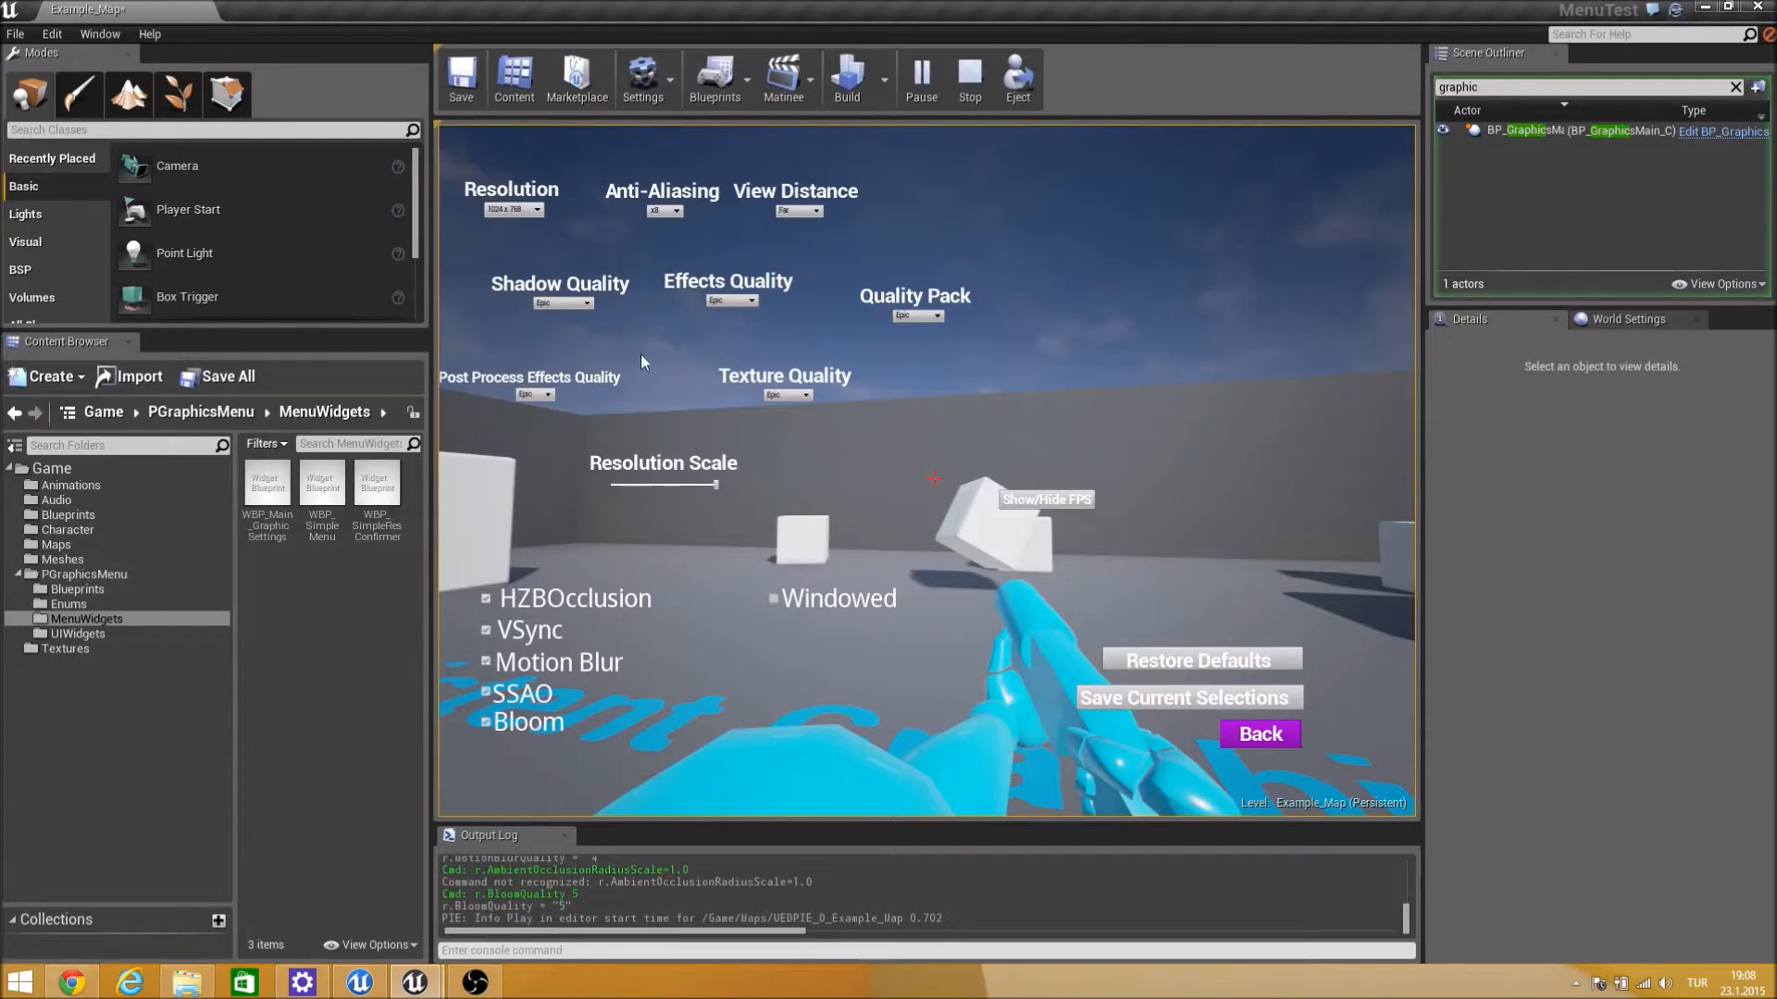
# Set Post Process Effects Quality to Low in the in-game graphic settings.
pyautogui.click(562, 303)
pyautogui.click(537, 214)
pyautogui.click(925, 266)
pyautogui.click(529, 408)
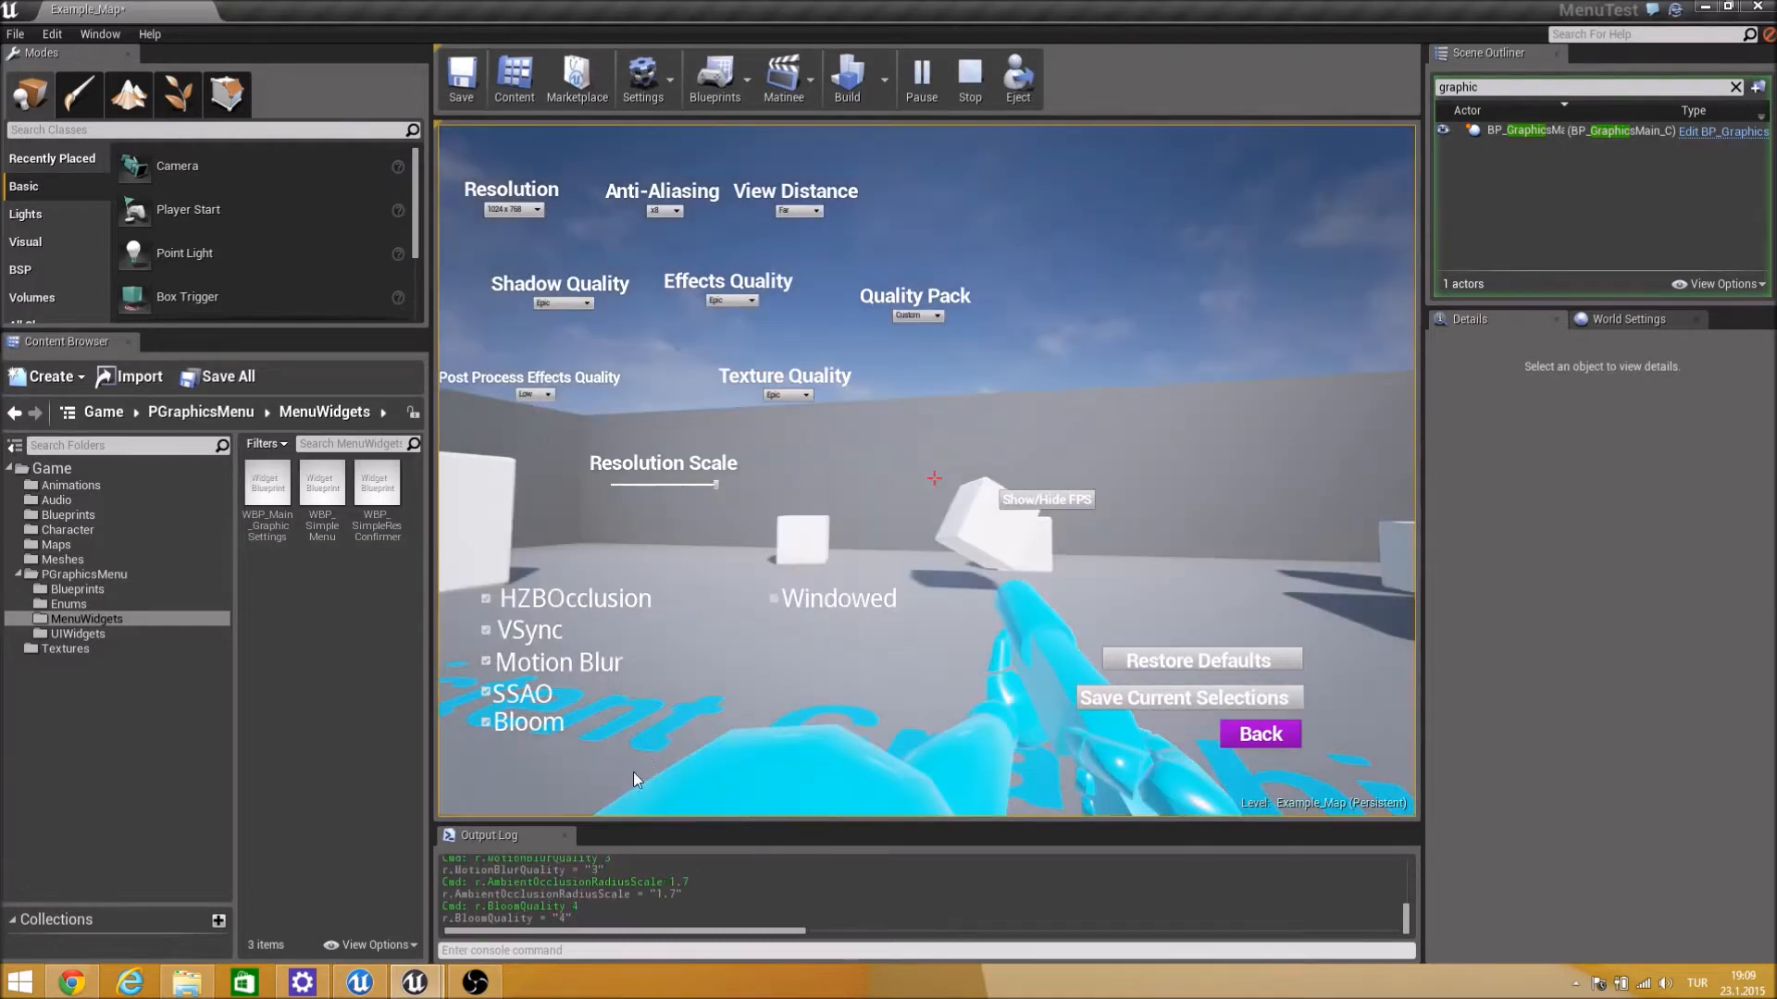
# Switch Bloom, Motion Blur and SSAO off and back on to test their console commands.
pyautogui.moveTo(579, 919); pyautogui.dragTo(442, 907)
pyautogui.click(560, 737)
pyautogui.click(541, 741)
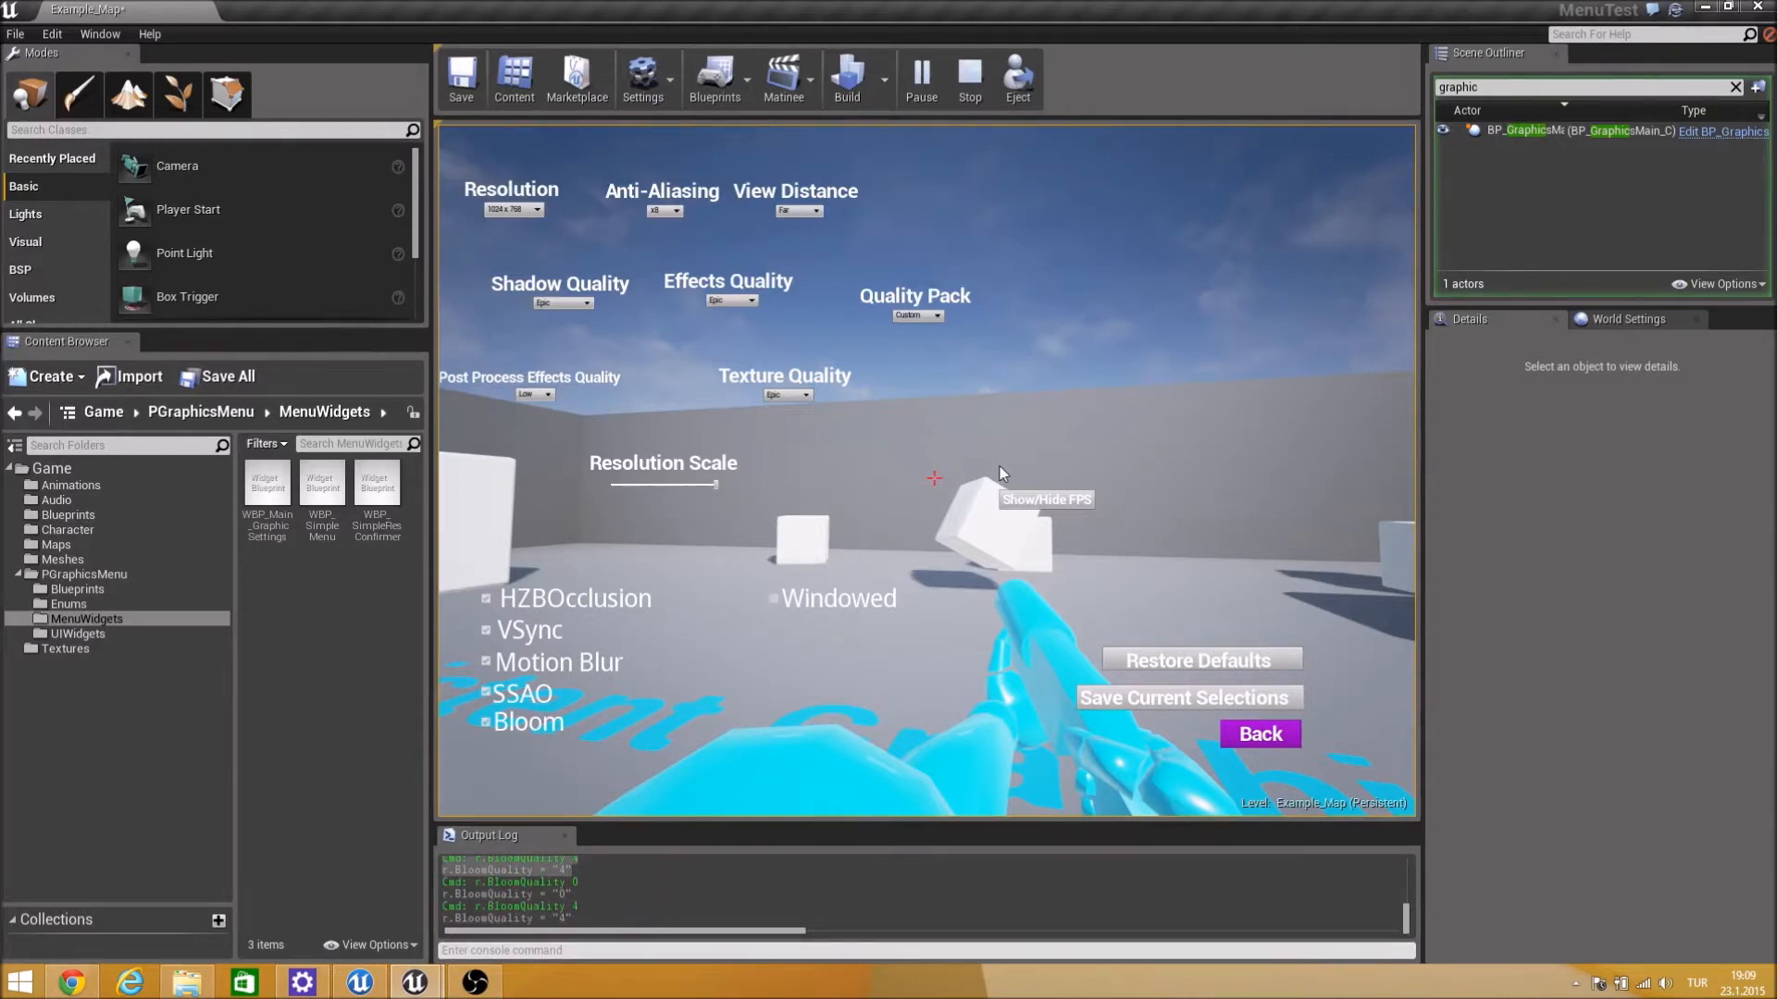
pyautogui.click(564, 663)
pyautogui.click(524, 700)
pyautogui.click(524, 700)
pyautogui.click(583, 664)
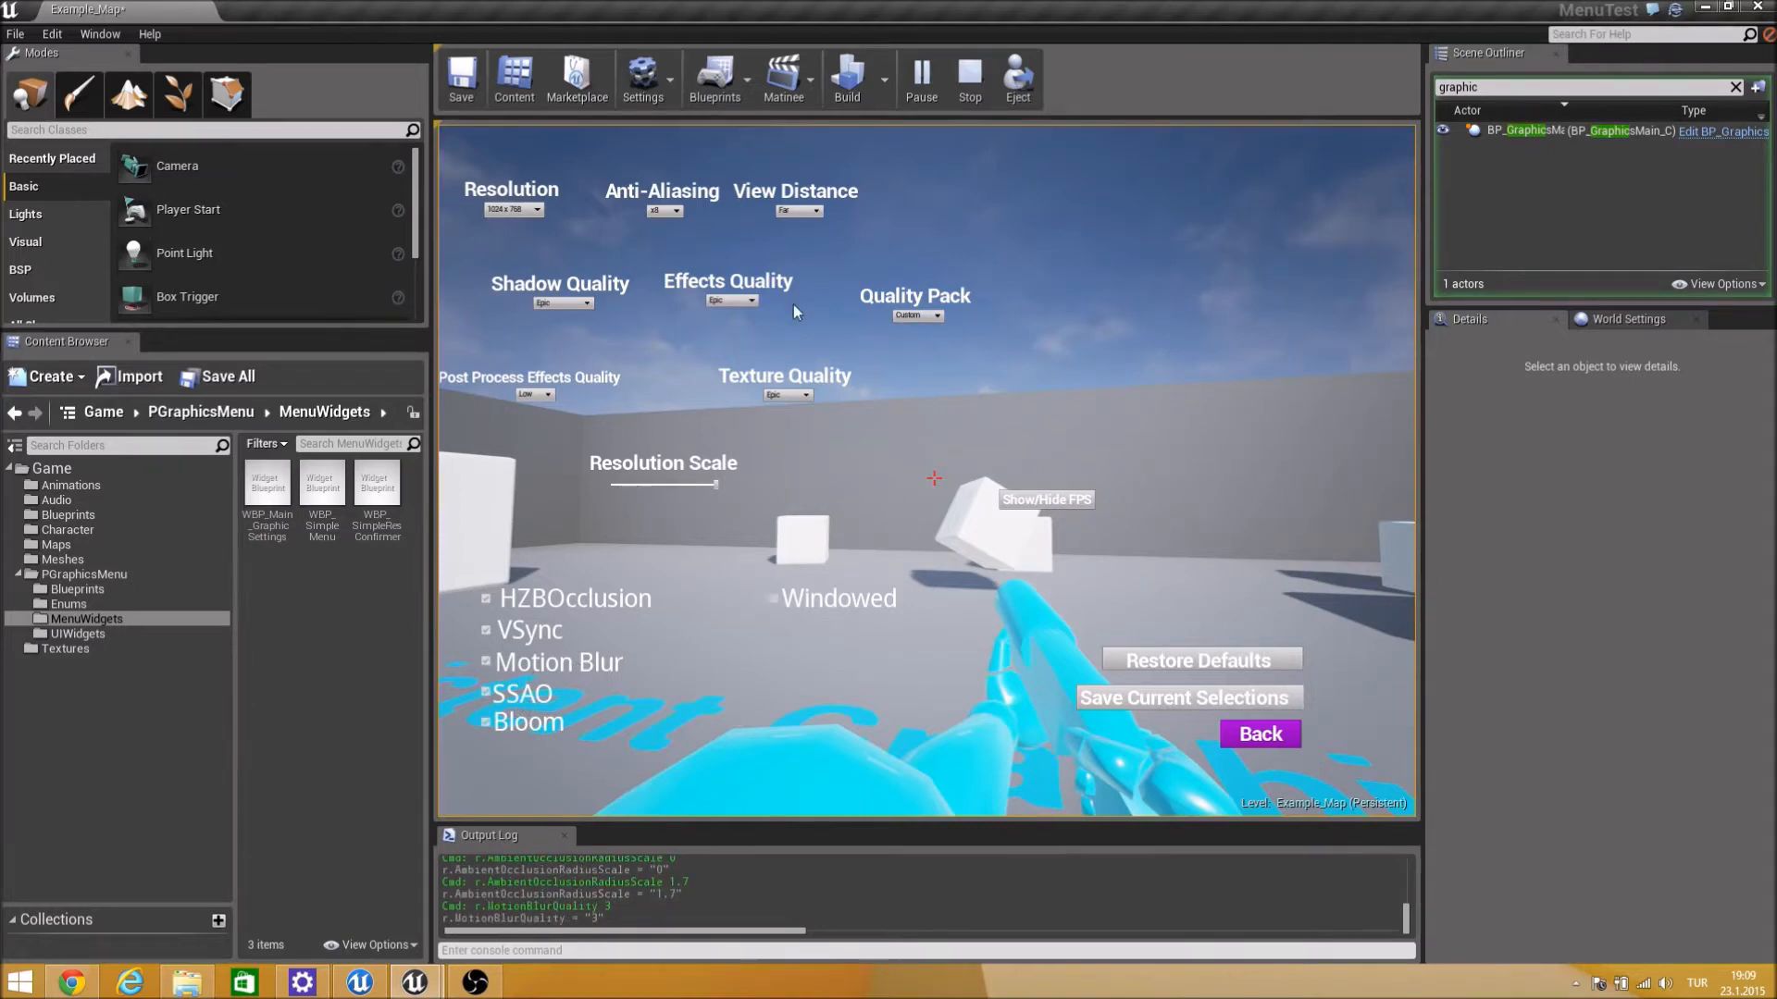
# Set Post Process Effects Quality back to Epic, and switch the Quality Pack to Low and back to Epic.
pyautogui.click(542, 396)
pyautogui.click(539, 430)
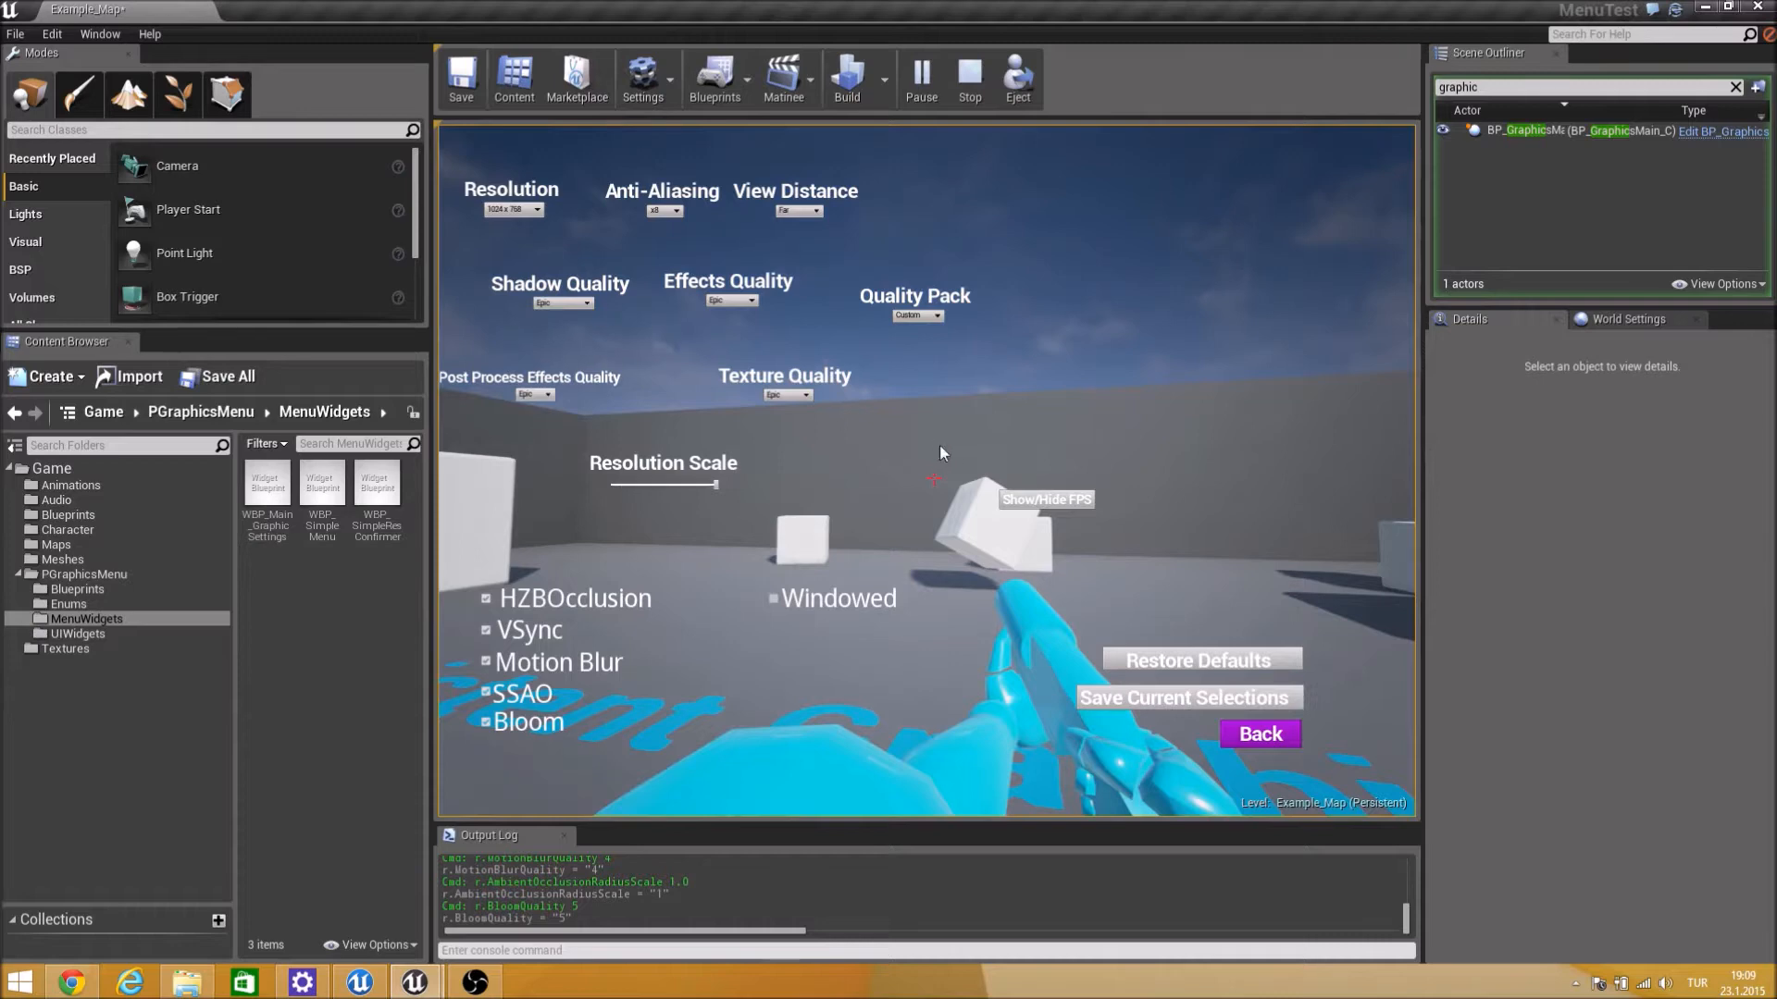
pyautogui.click(933, 317)
pyautogui.click(925, 327)
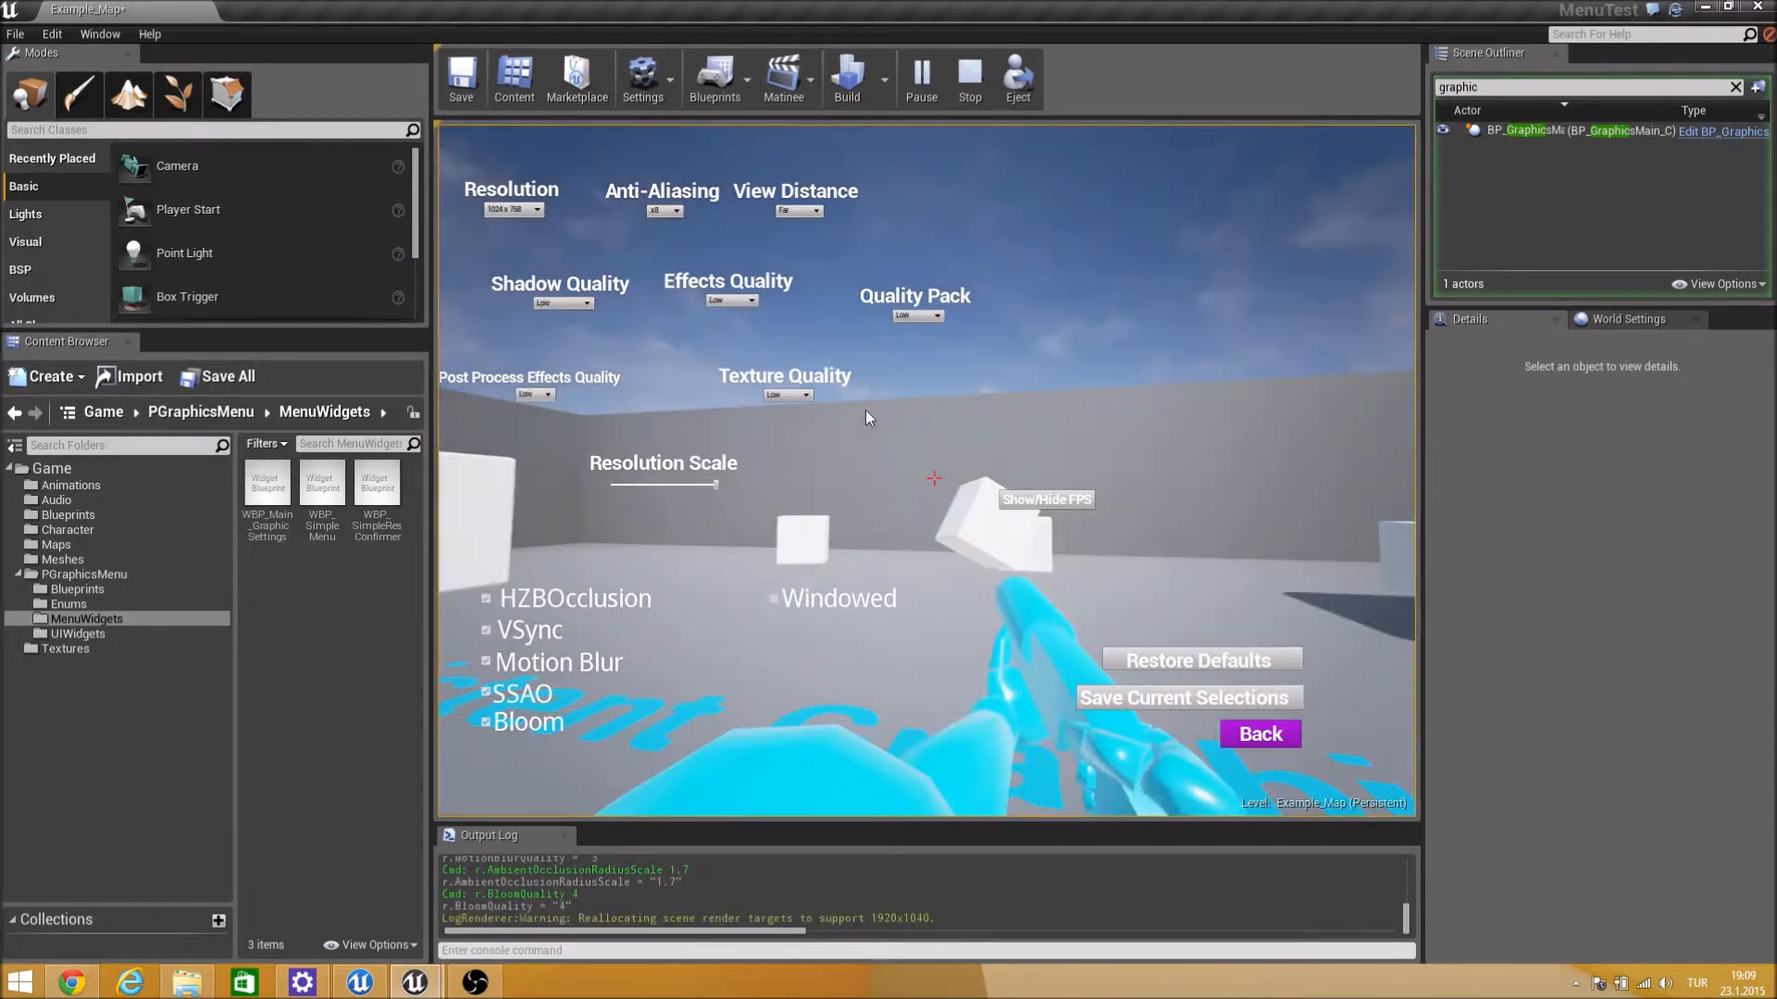
pyautogui.click(901, 315)
pyautogui.click(918, 363)
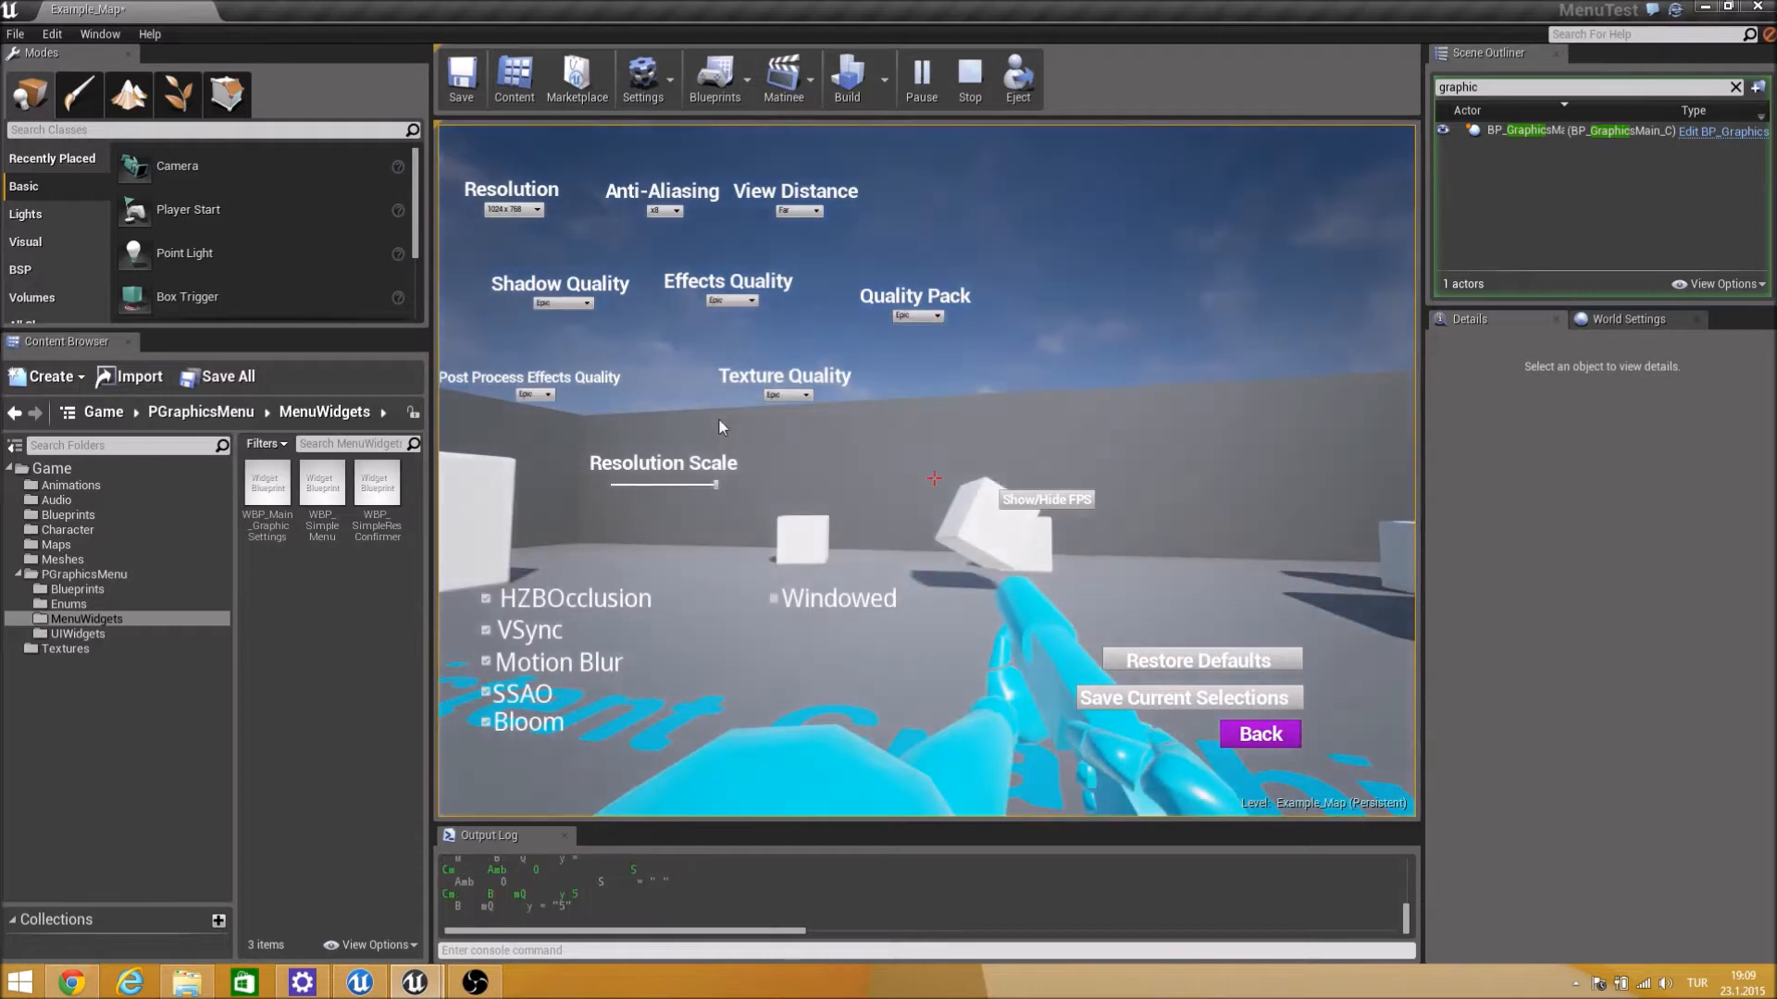
# Set Effects Quality to Low and return to the game menu without saving the selection.
pyautogui.click(736, 301)
pyautogui.click(740, 310)
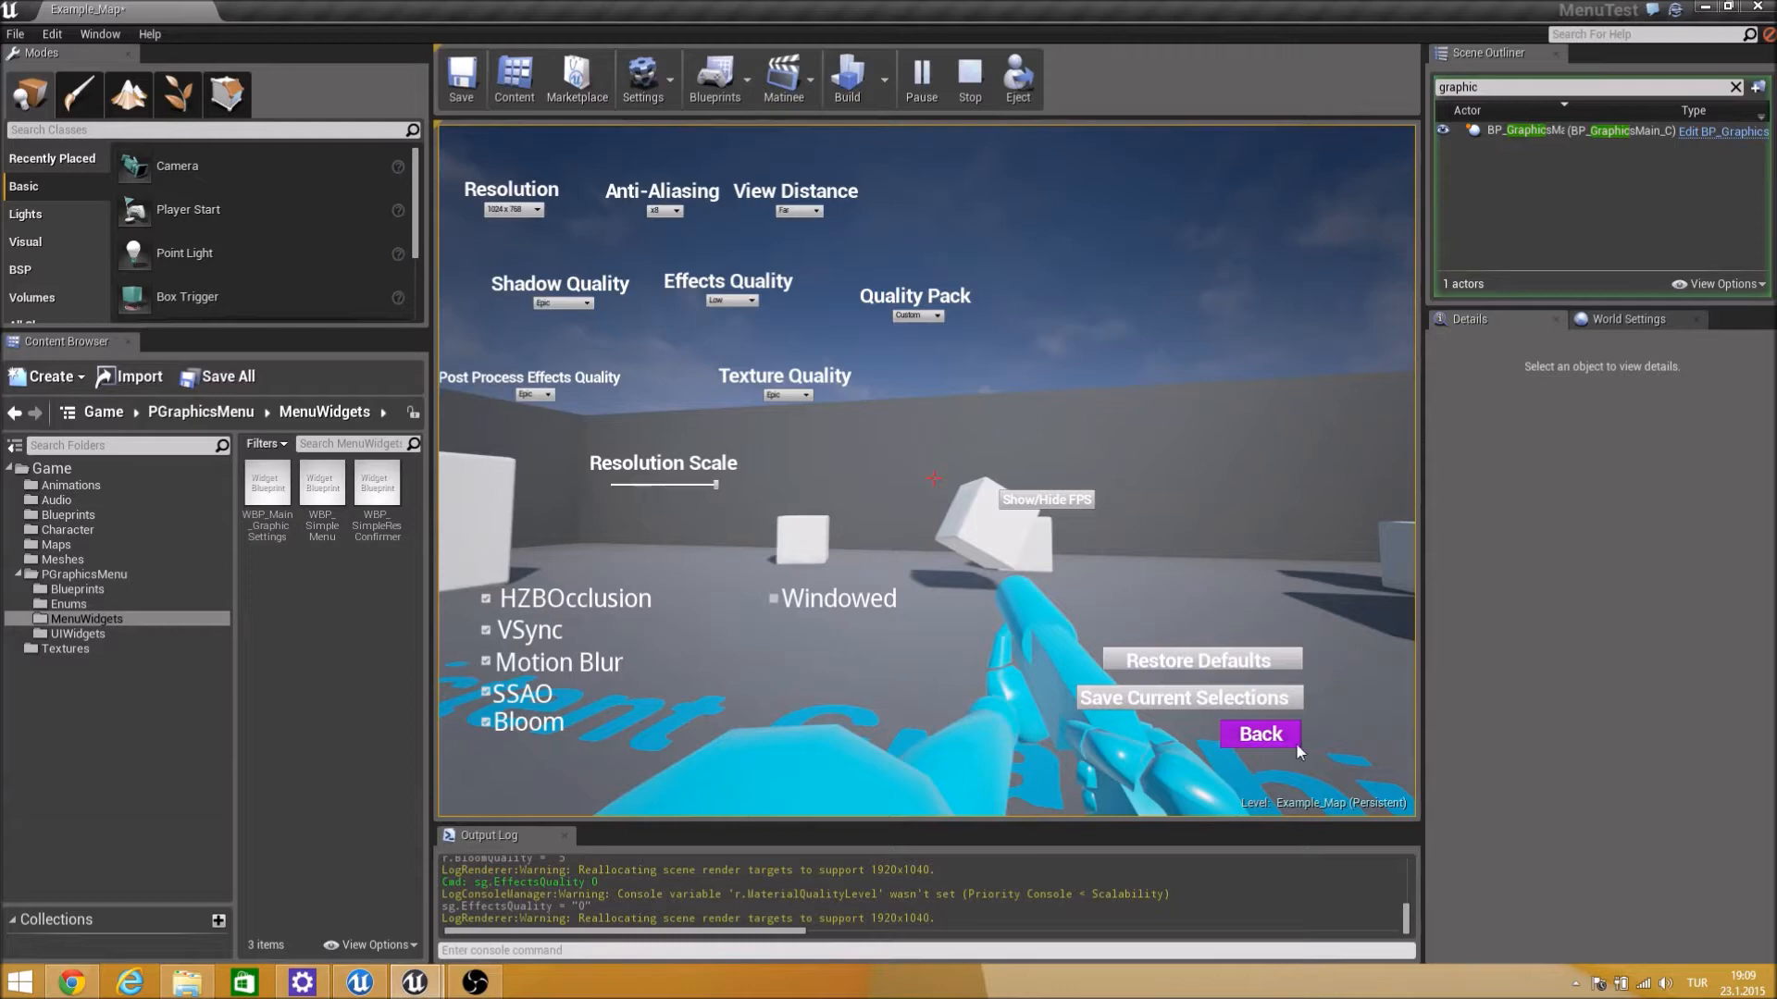
pyautogui.click(1249, 742)
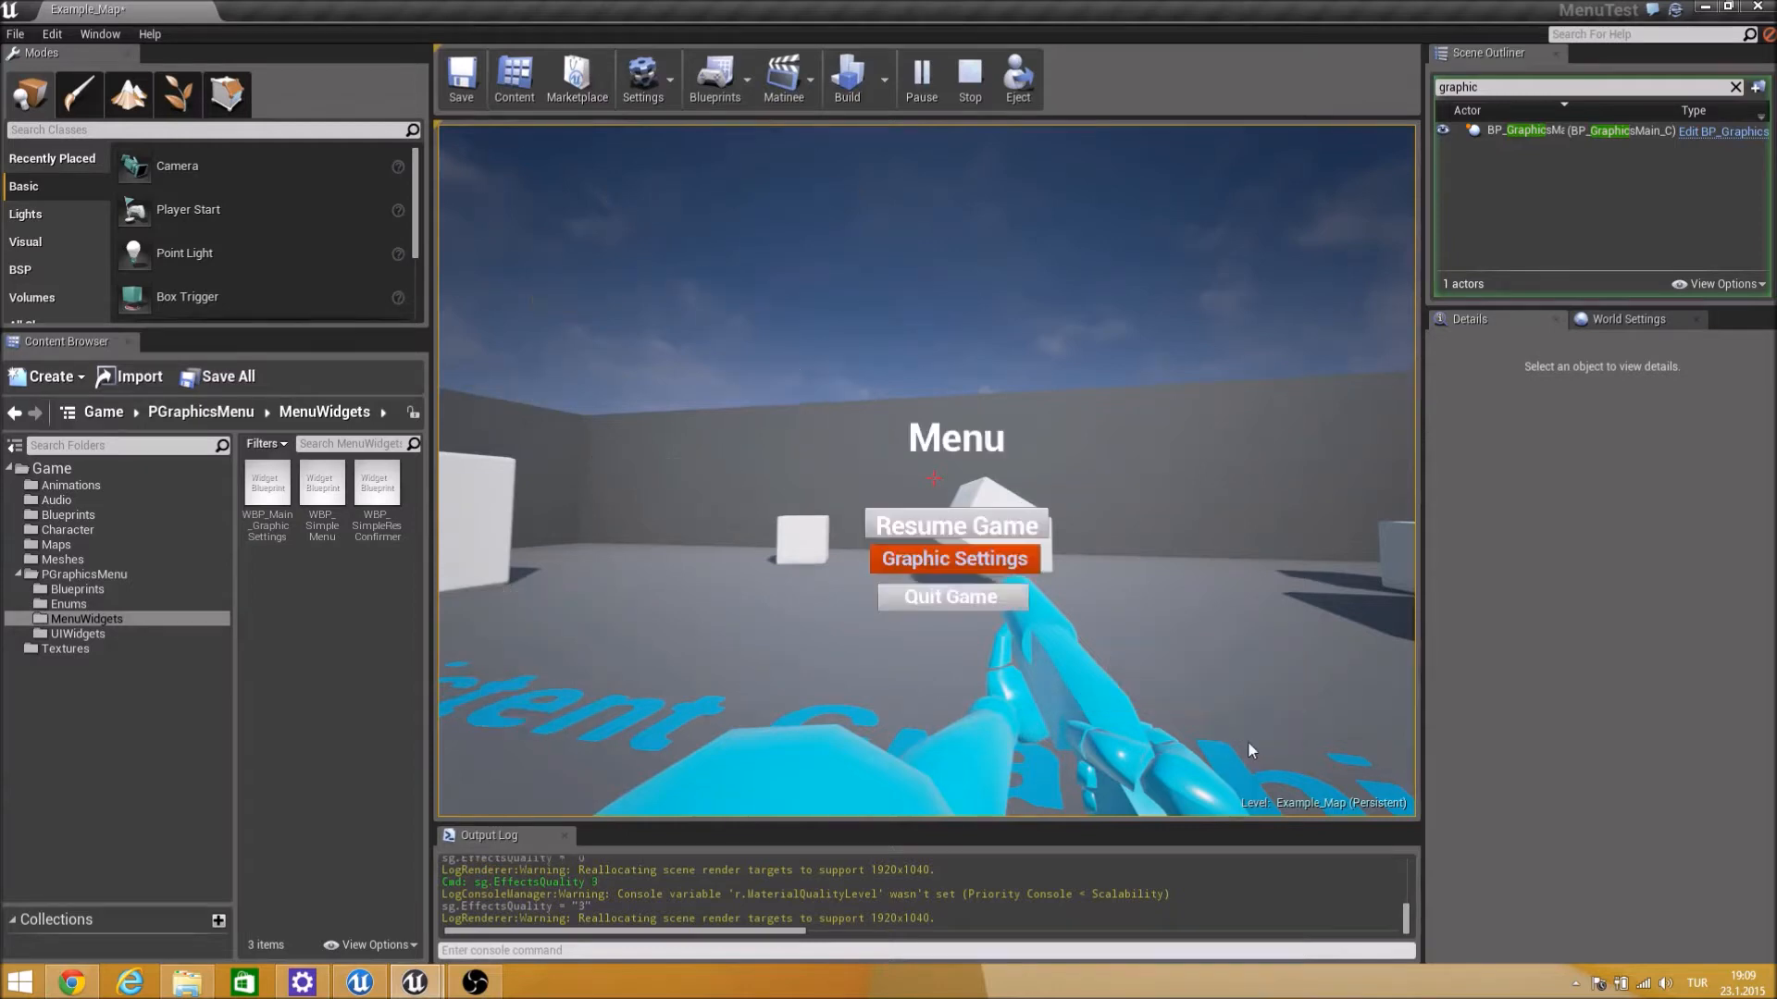
# Reopen Graphic Settings, set the Quality Pack to Low, and go back without saving.
pyautogui.click(1001, 563)
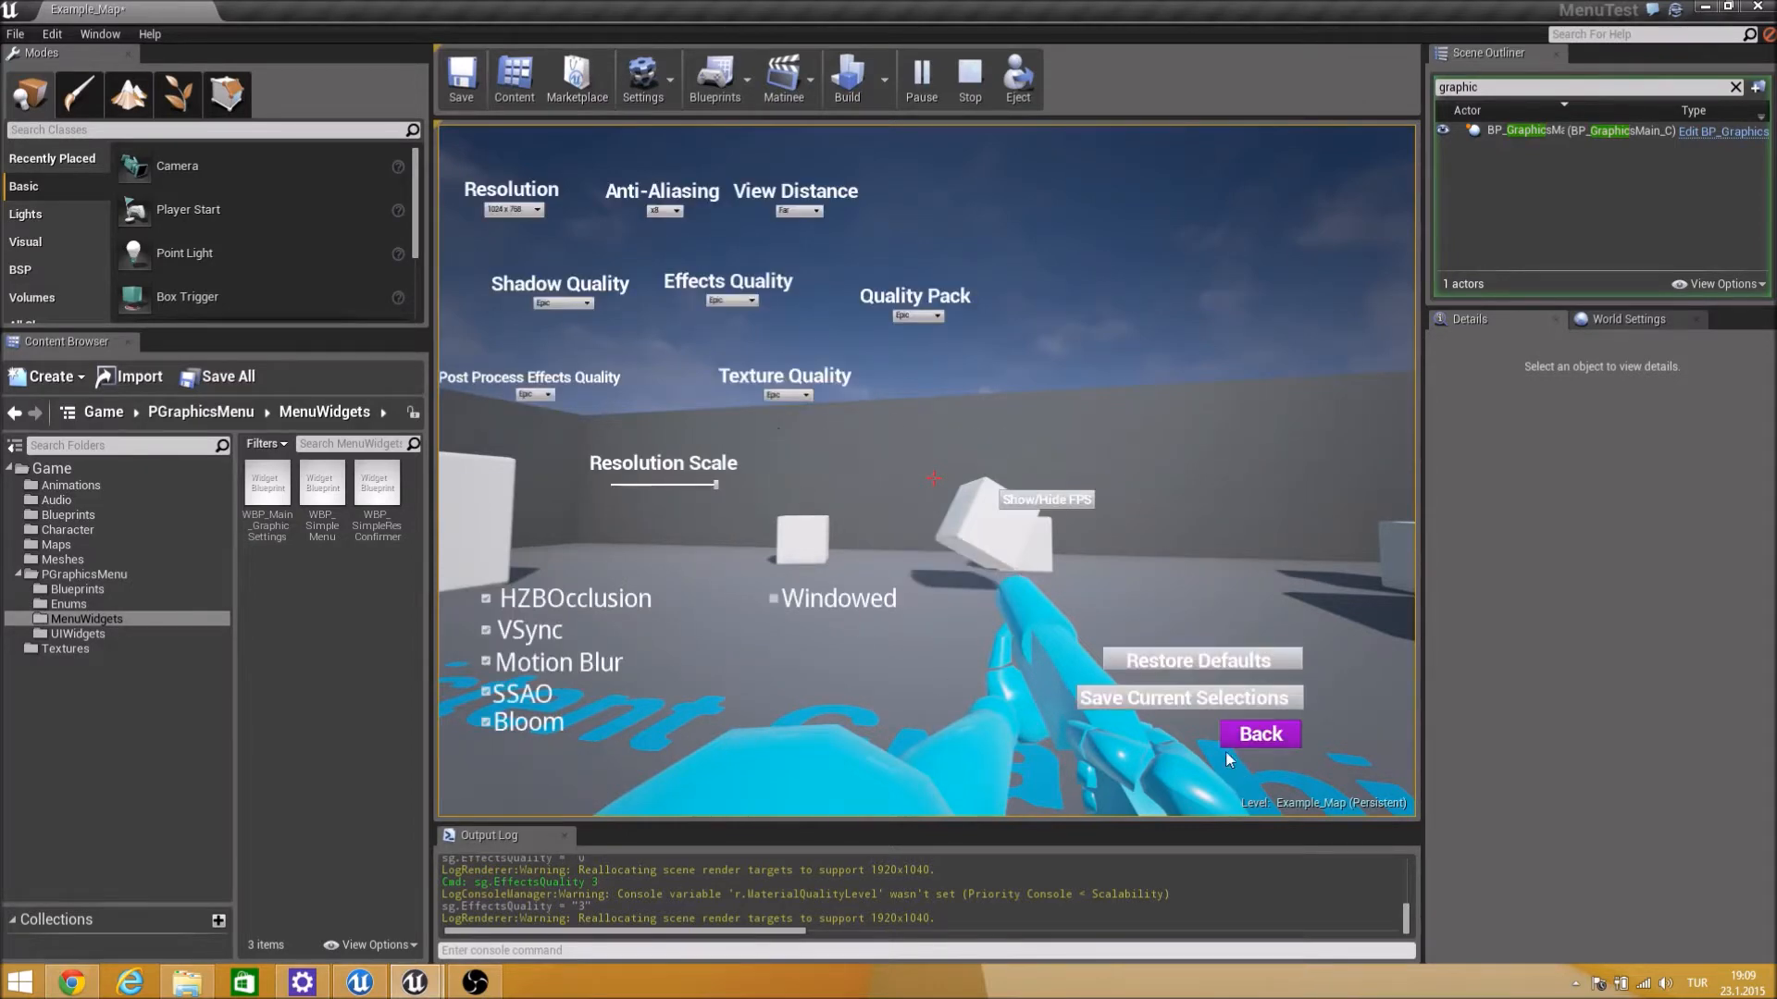
pyautogui.click(922, 316)
pyautogui.click(925, 328)
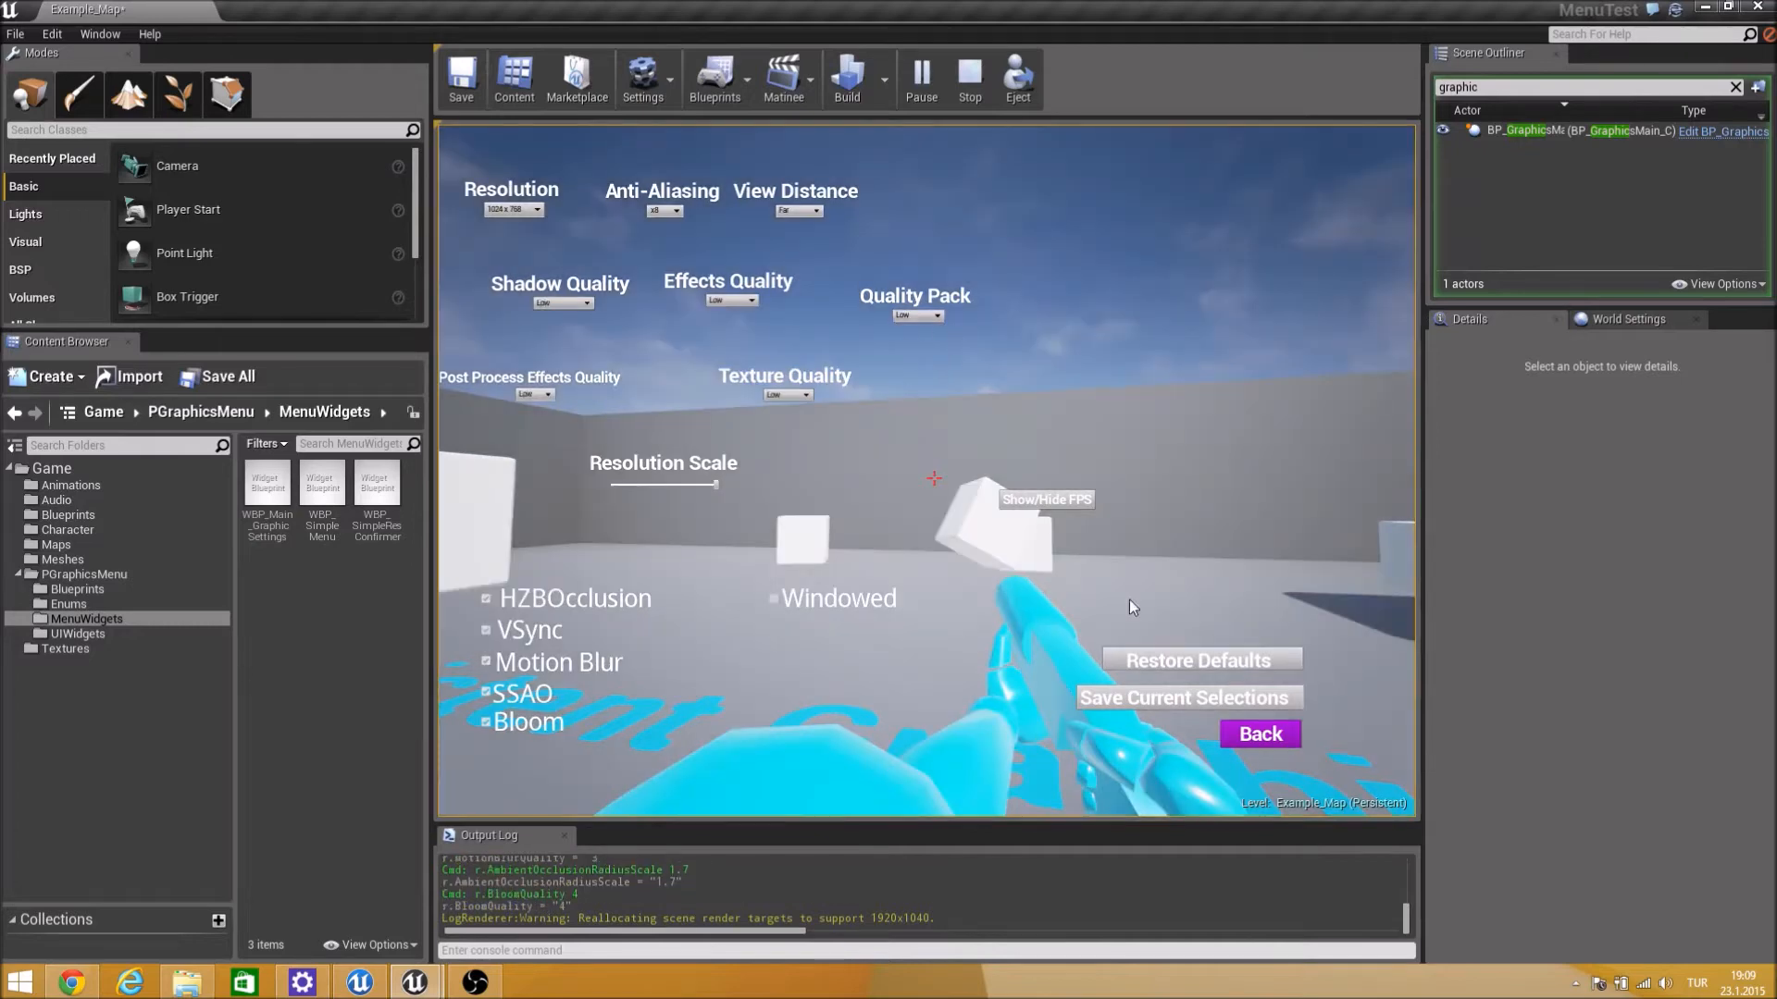
pyautogui.click(1261, 737)
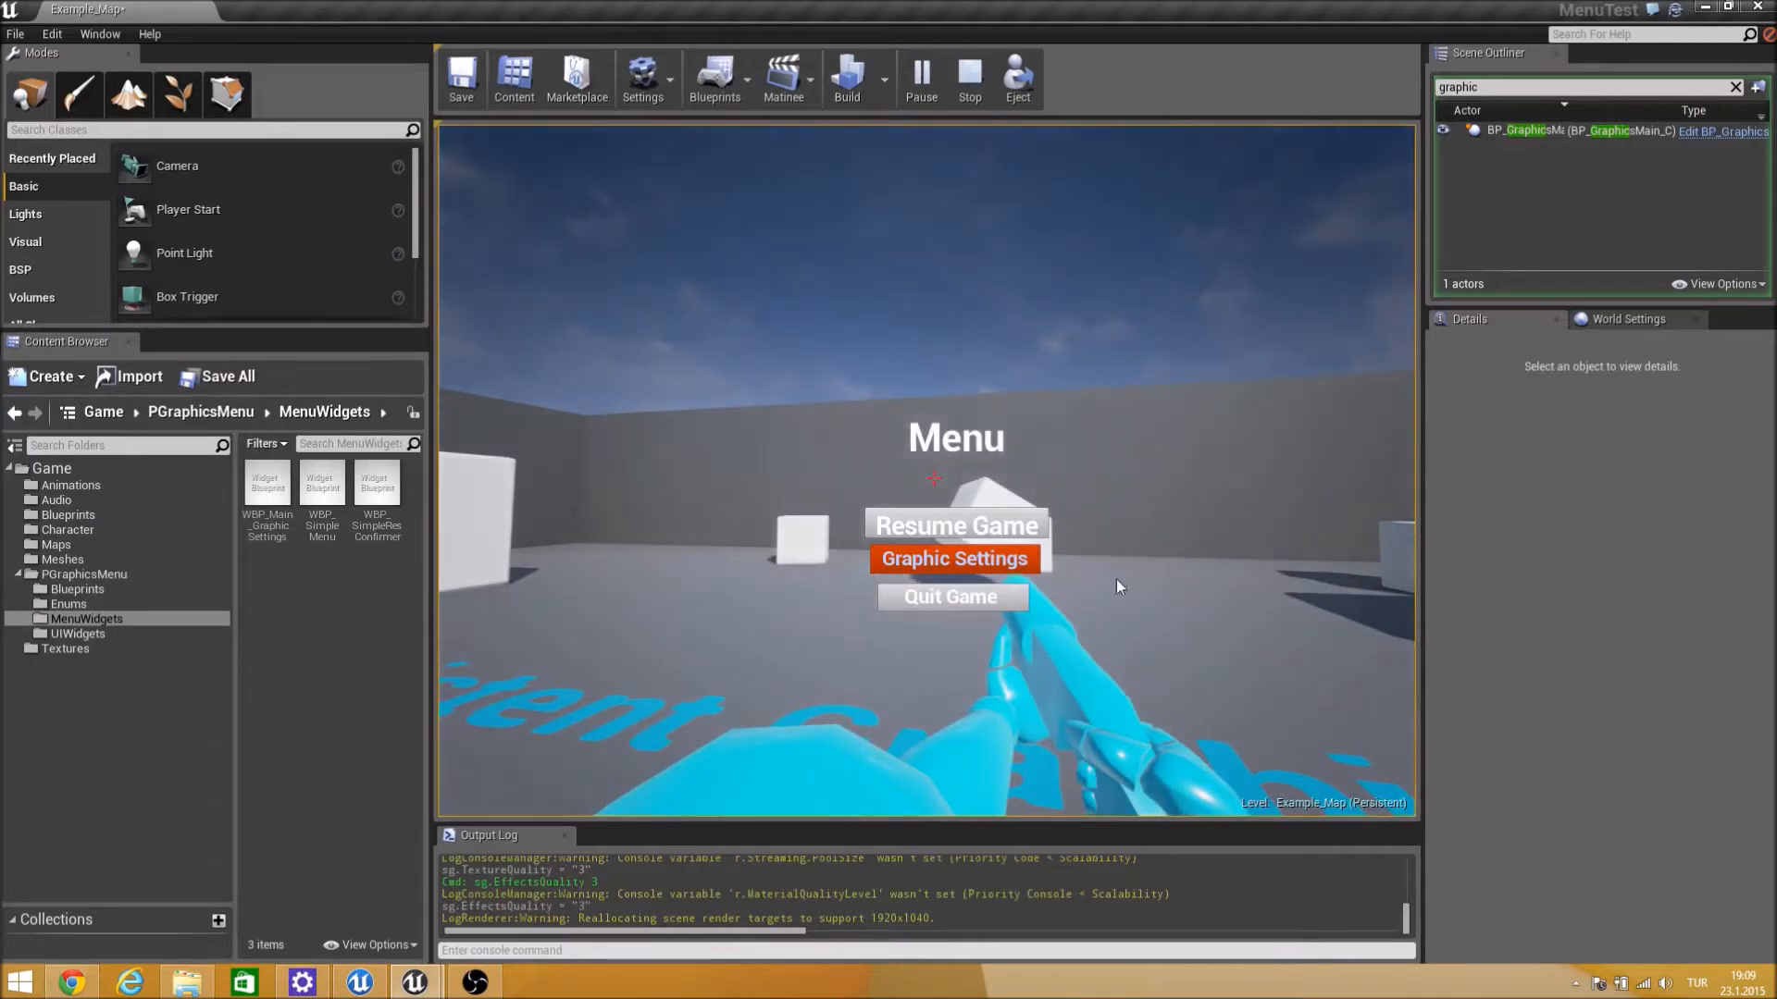
# Set the Quality Pack to Low in Graphic Settings again, go back and resume the game.
pyautogui.click(1004, 561)
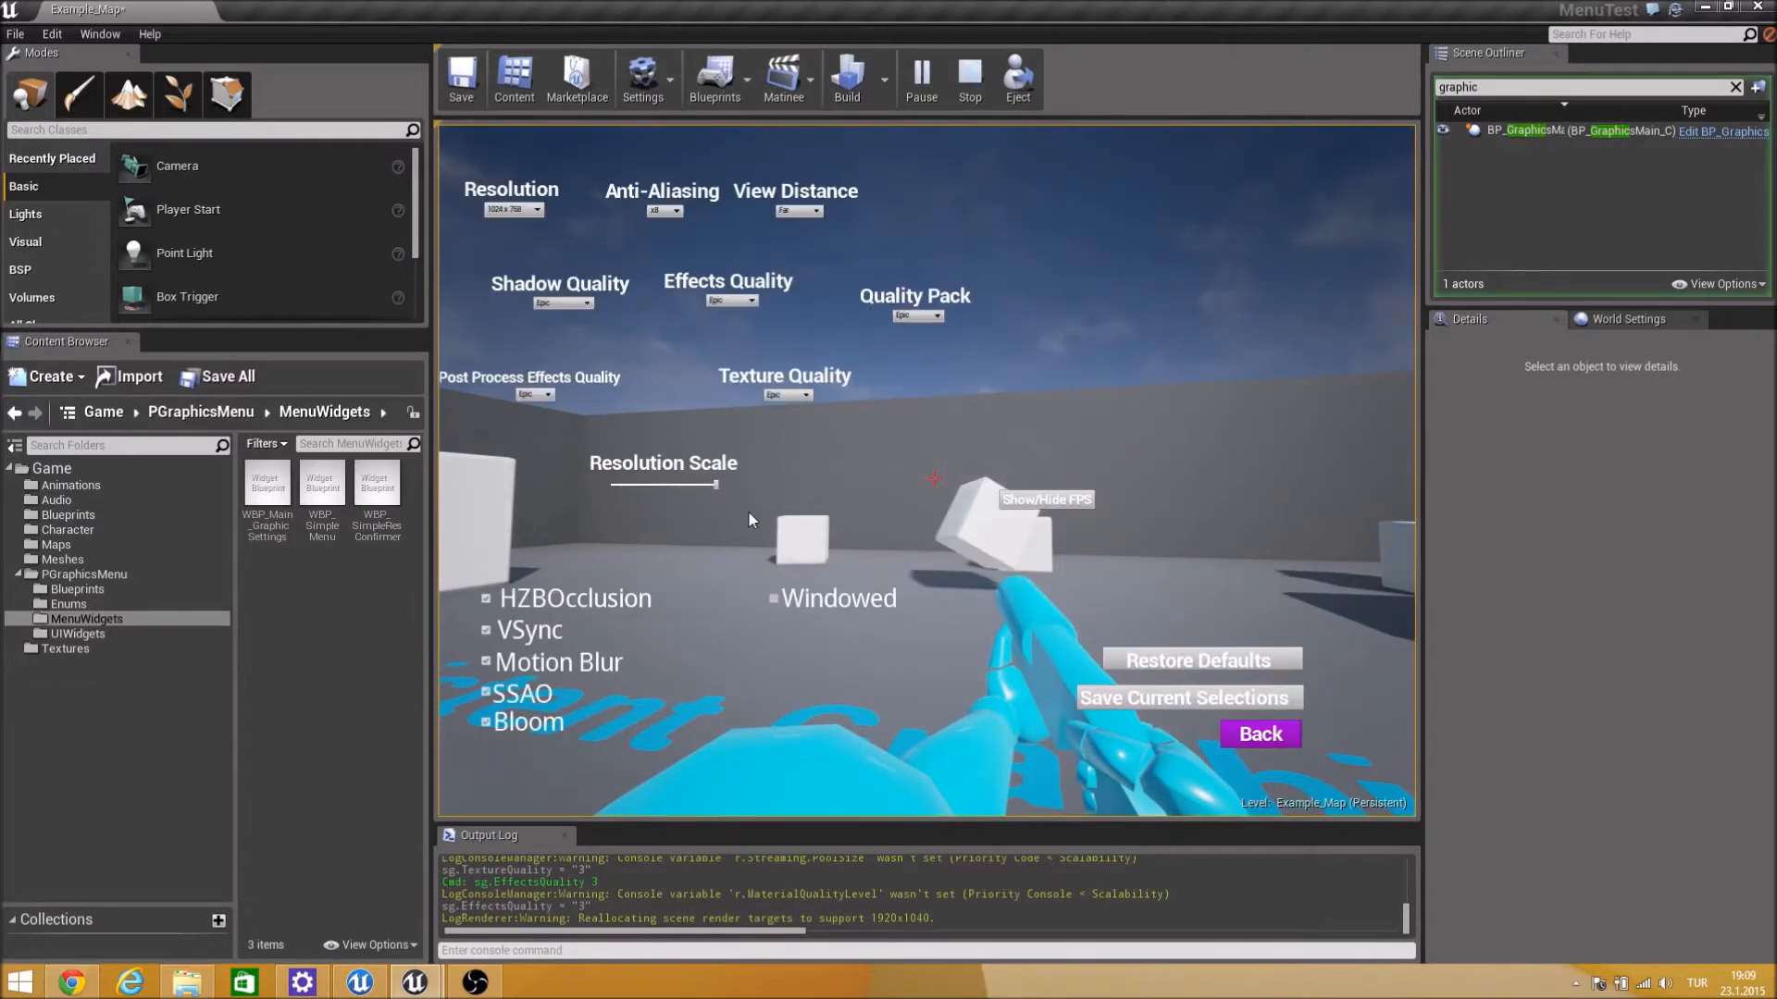
pyautogui.click(914, 316)
pyautogui.click(903, 328)
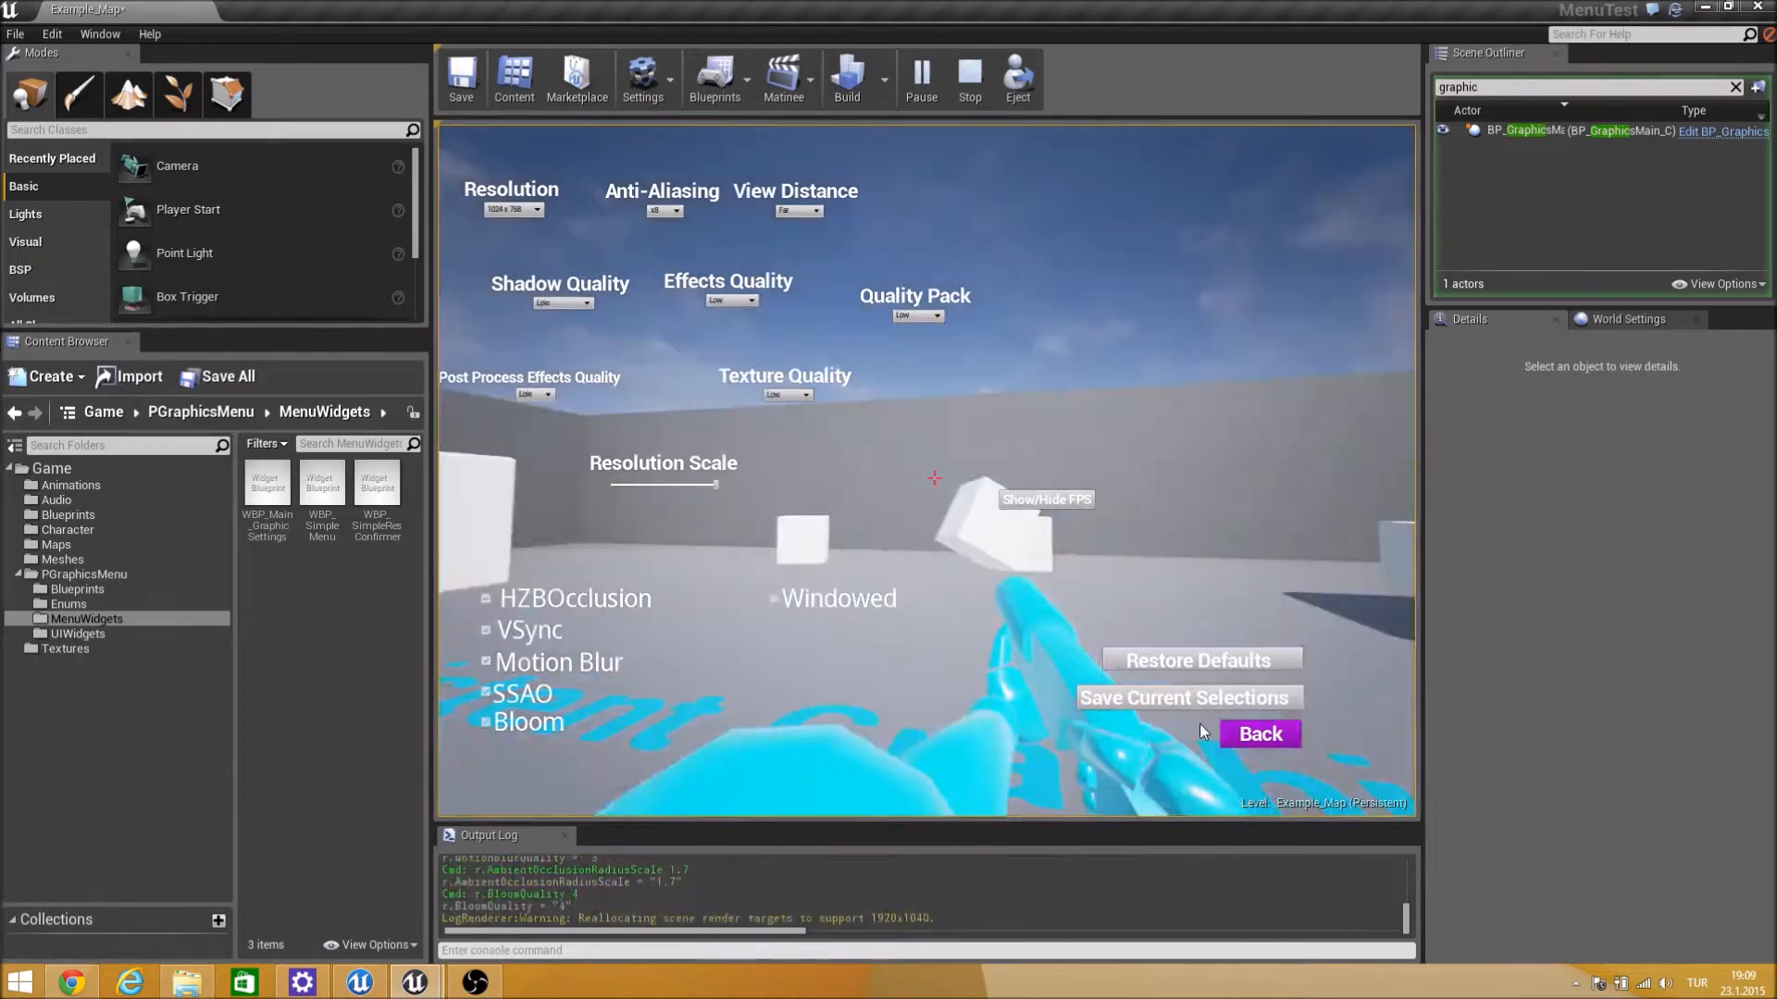
pyautogui.click(1261, 735)
pyautogui.click(959, 524)
pyautogui.click(715, 500)
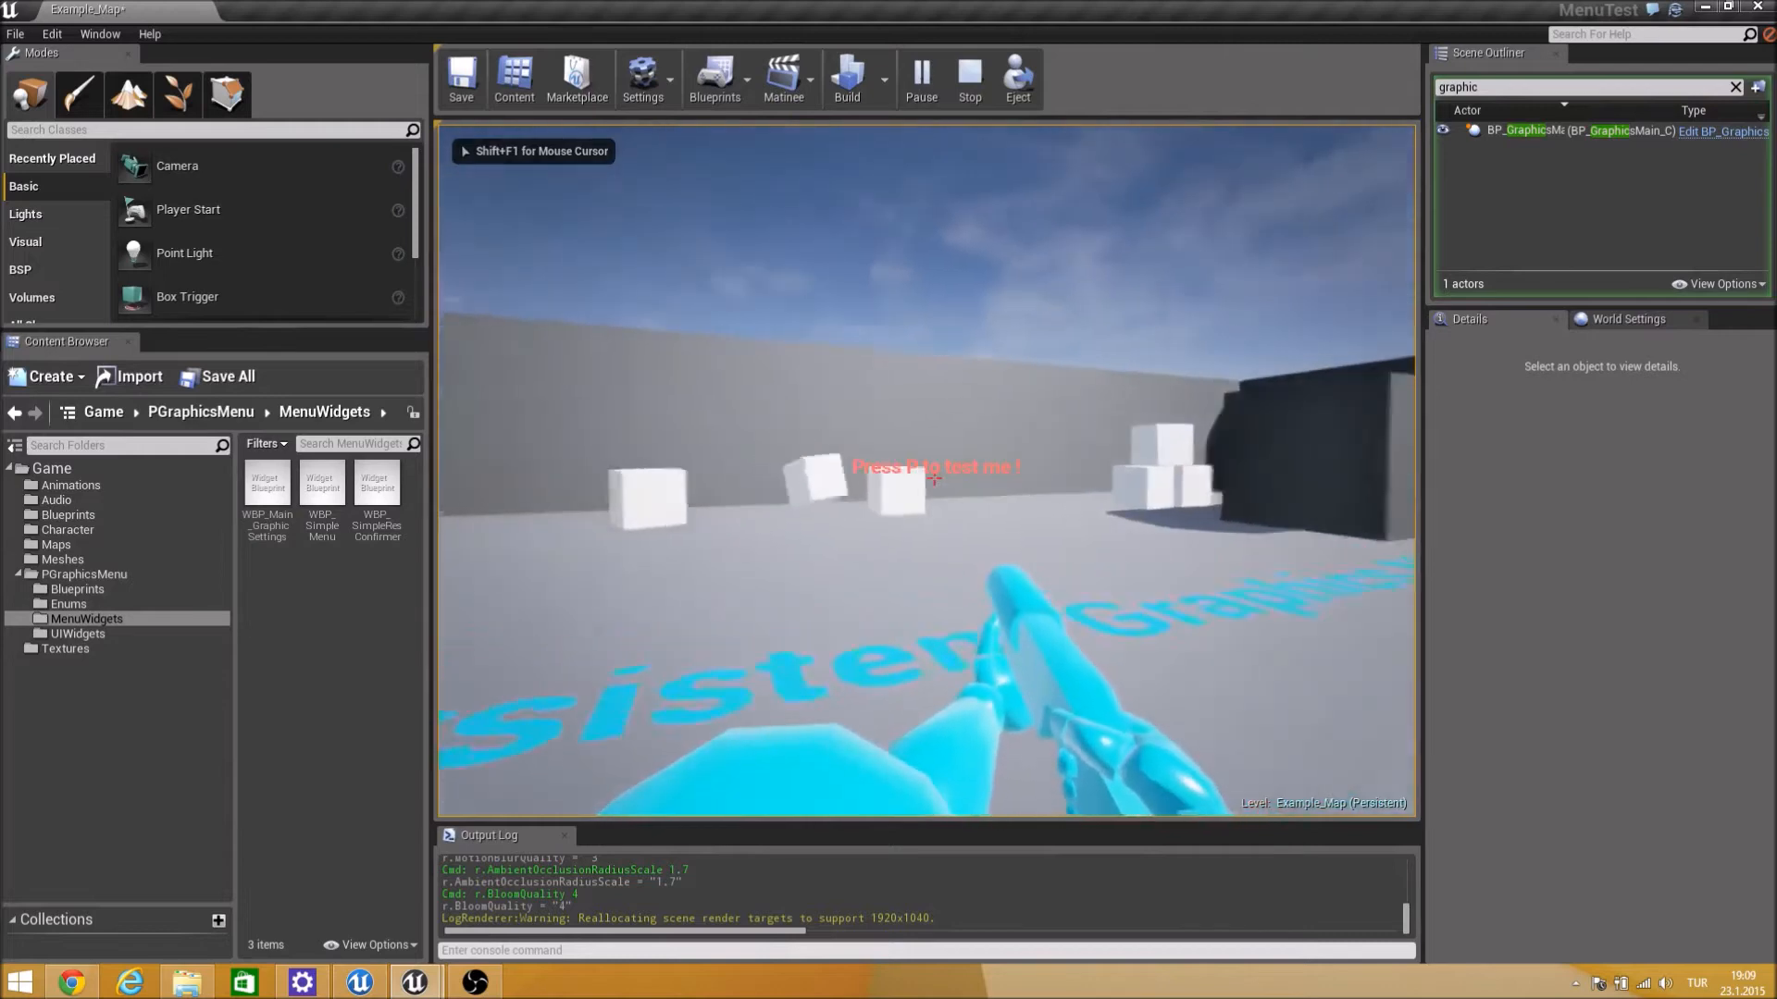
# Restore the default graphic settings twice from the in-game menu, going back without saving each time.
pyautogui.press('p')
pyautogui.click(972, 564)
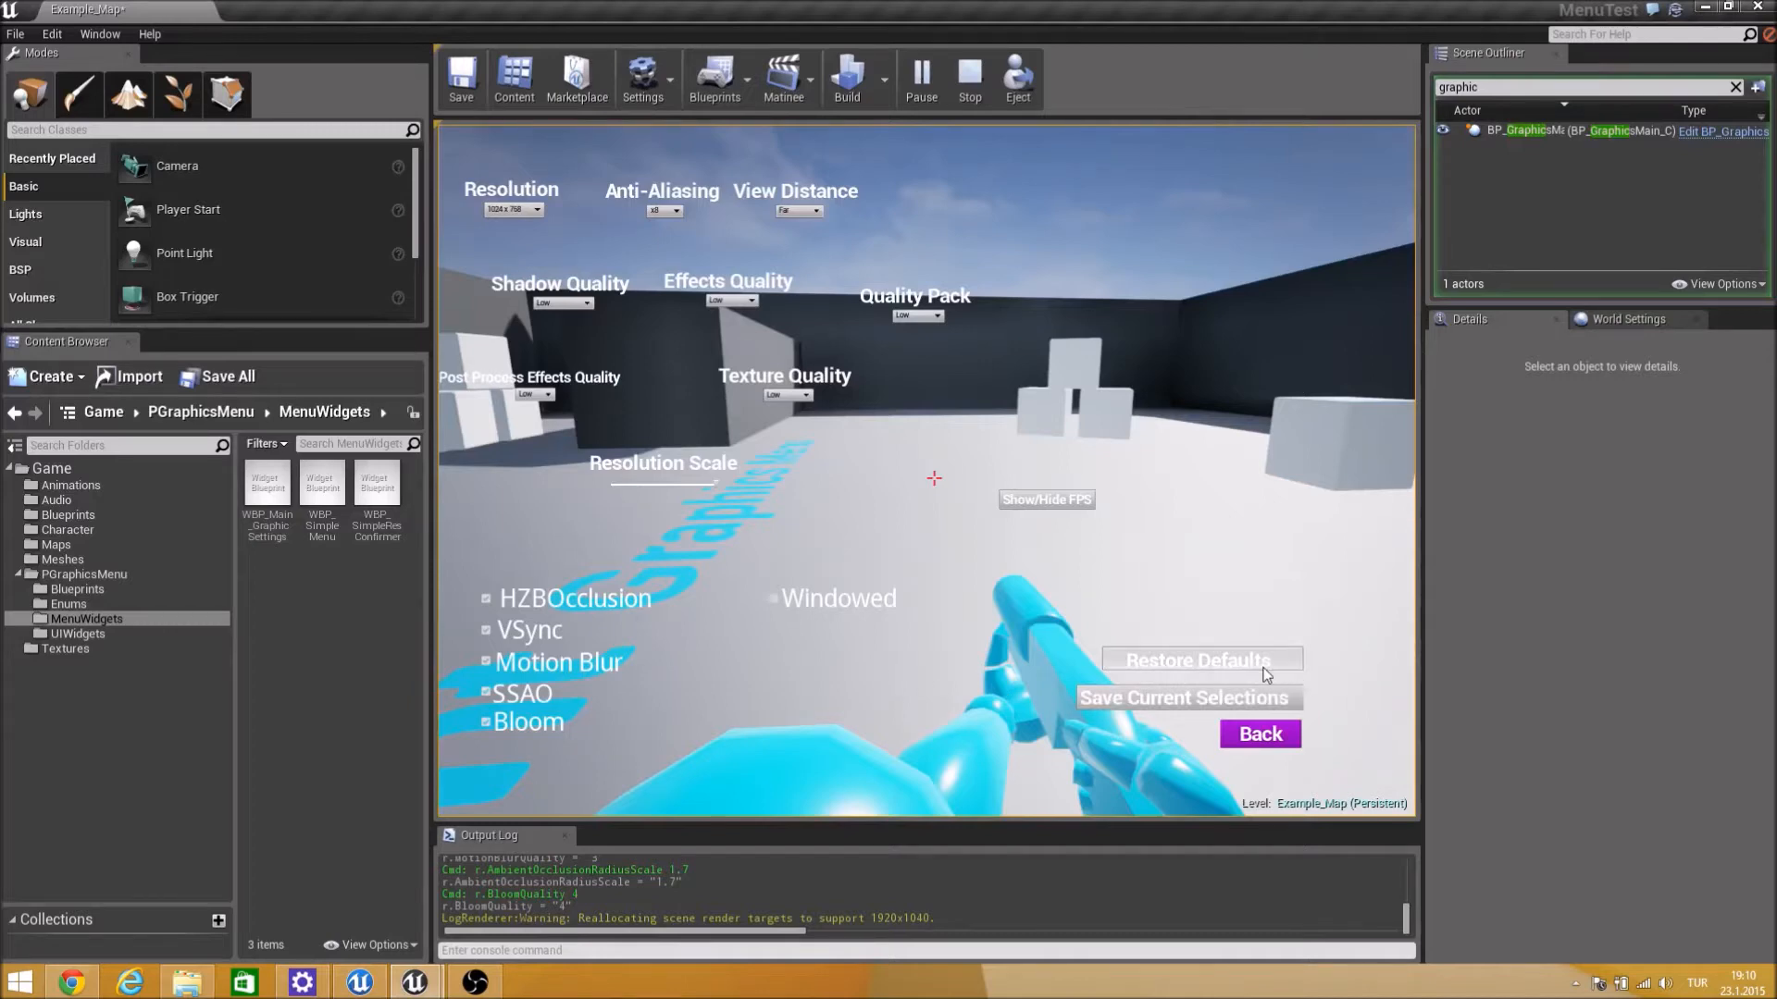
pyautogui.click(1203, 661)
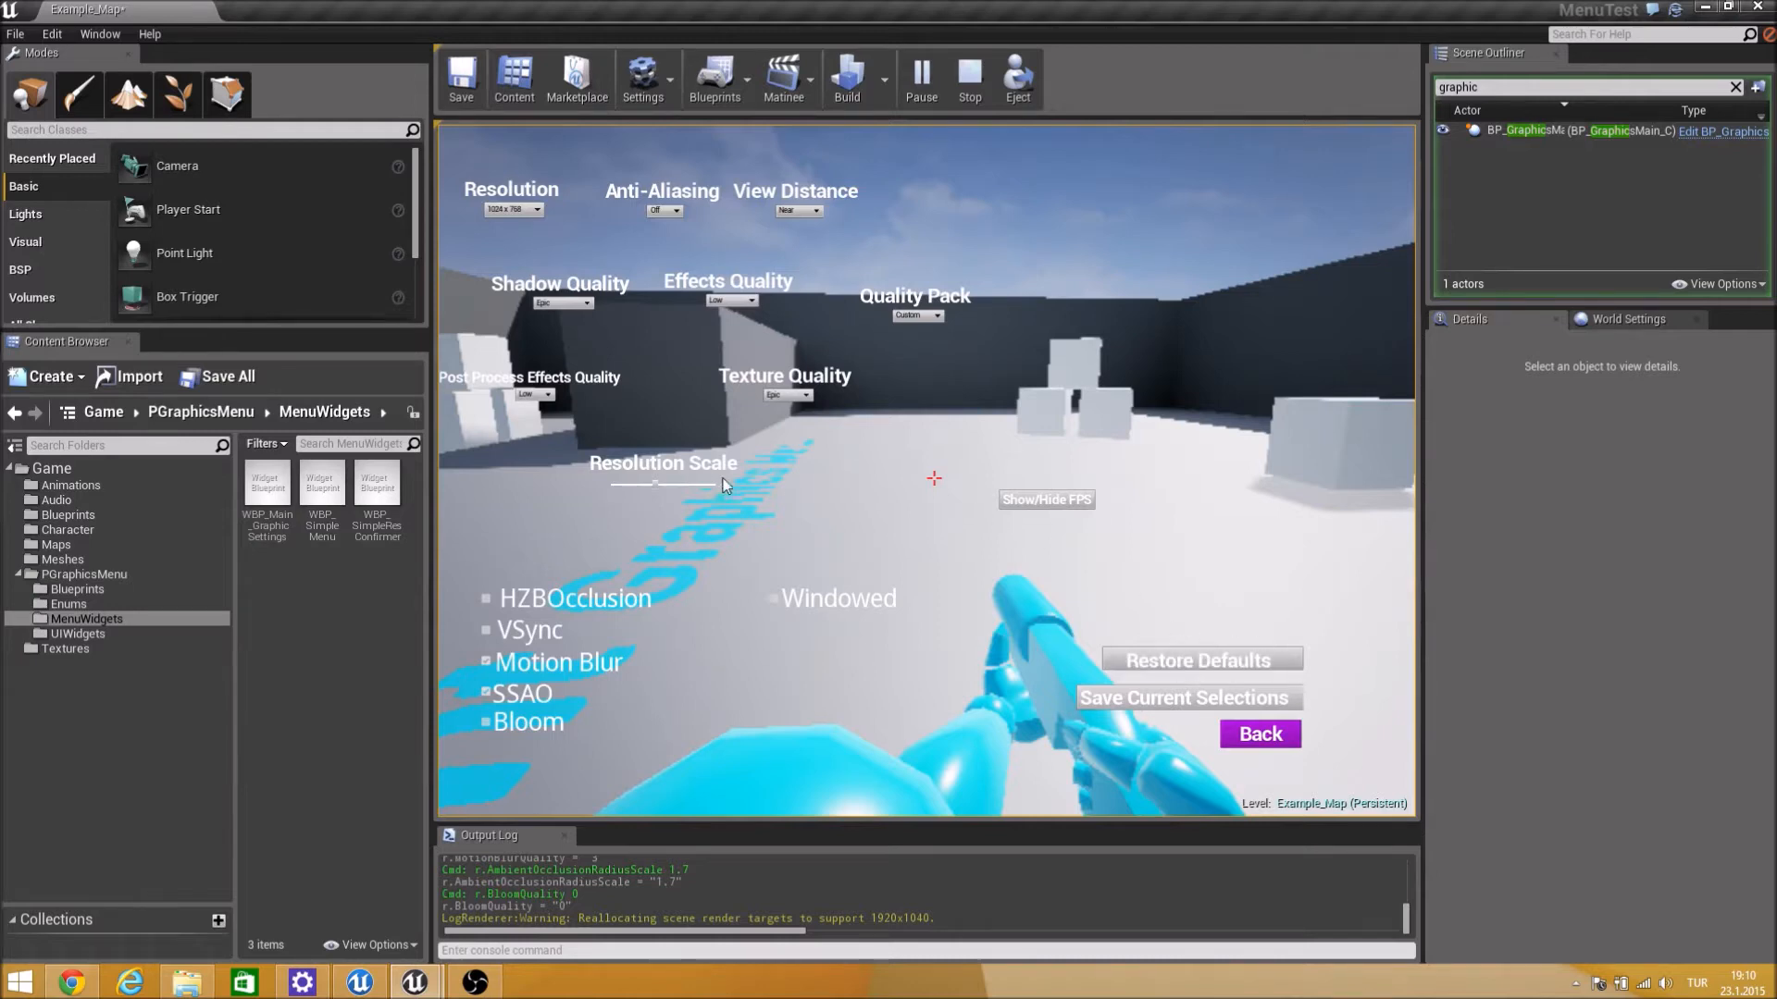
pyautogui.click(1260, 733)
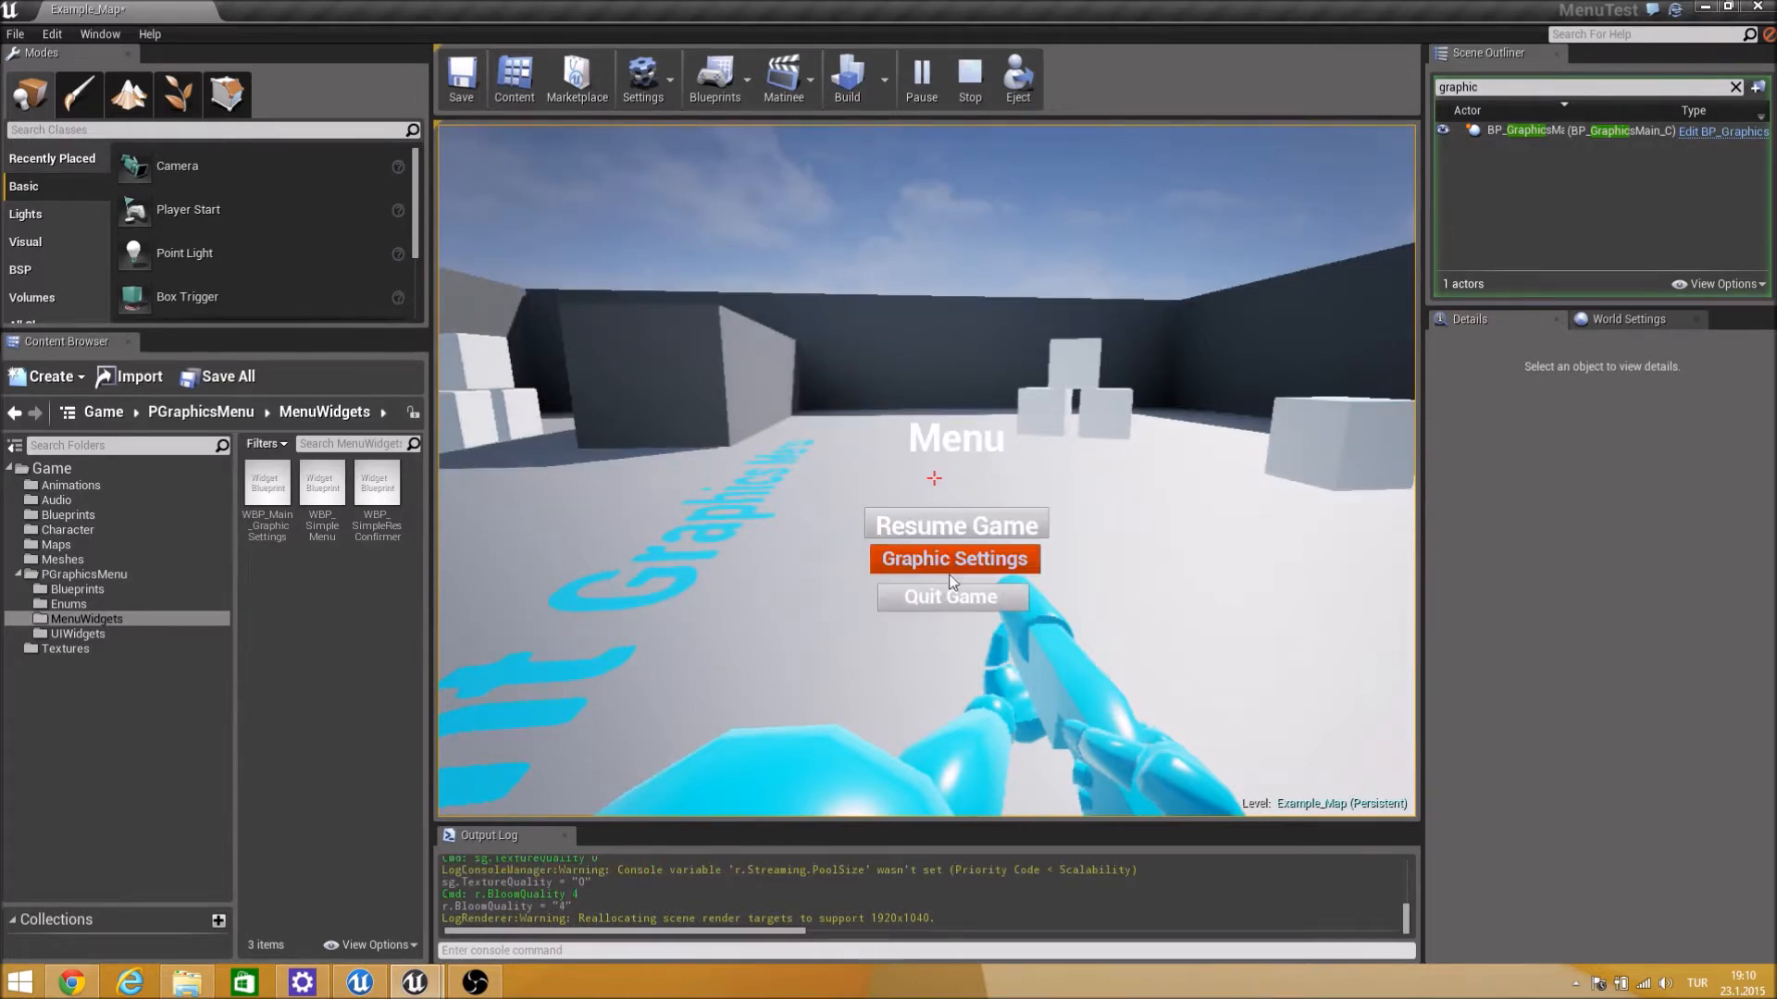
pyautogui.click(1004, 558)
pyautogui.click(1203, 662)
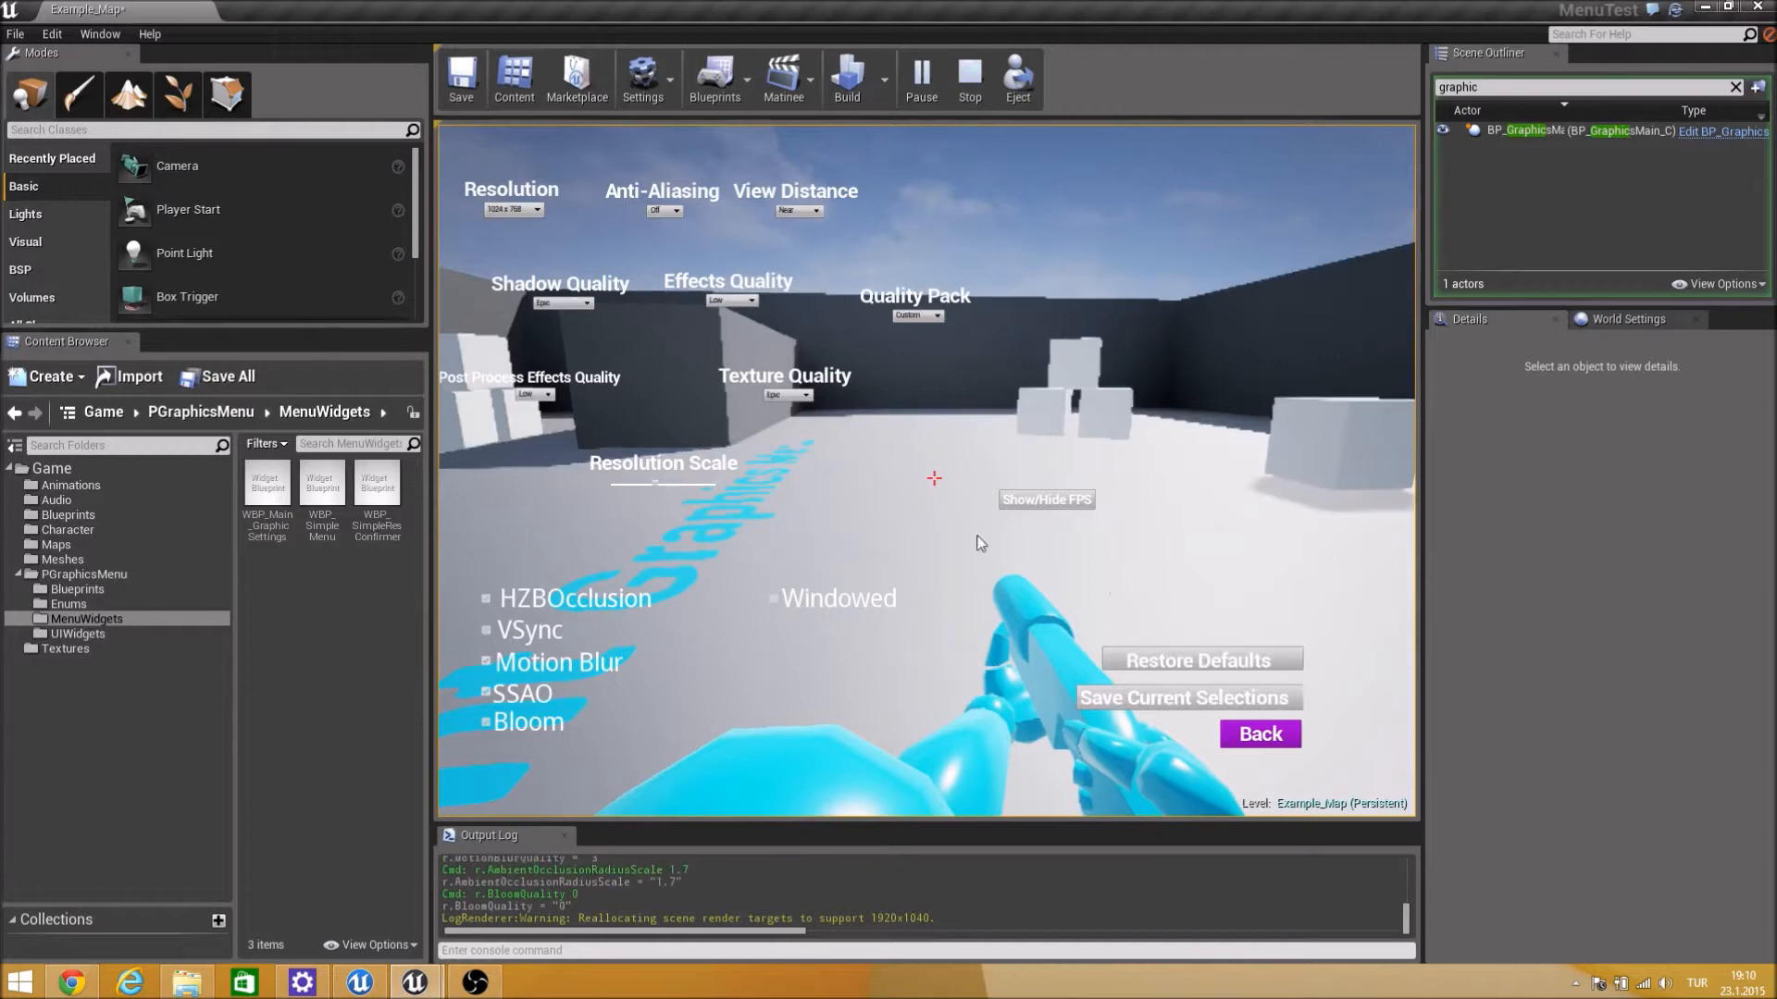
pyautogui.click(1260, 733)
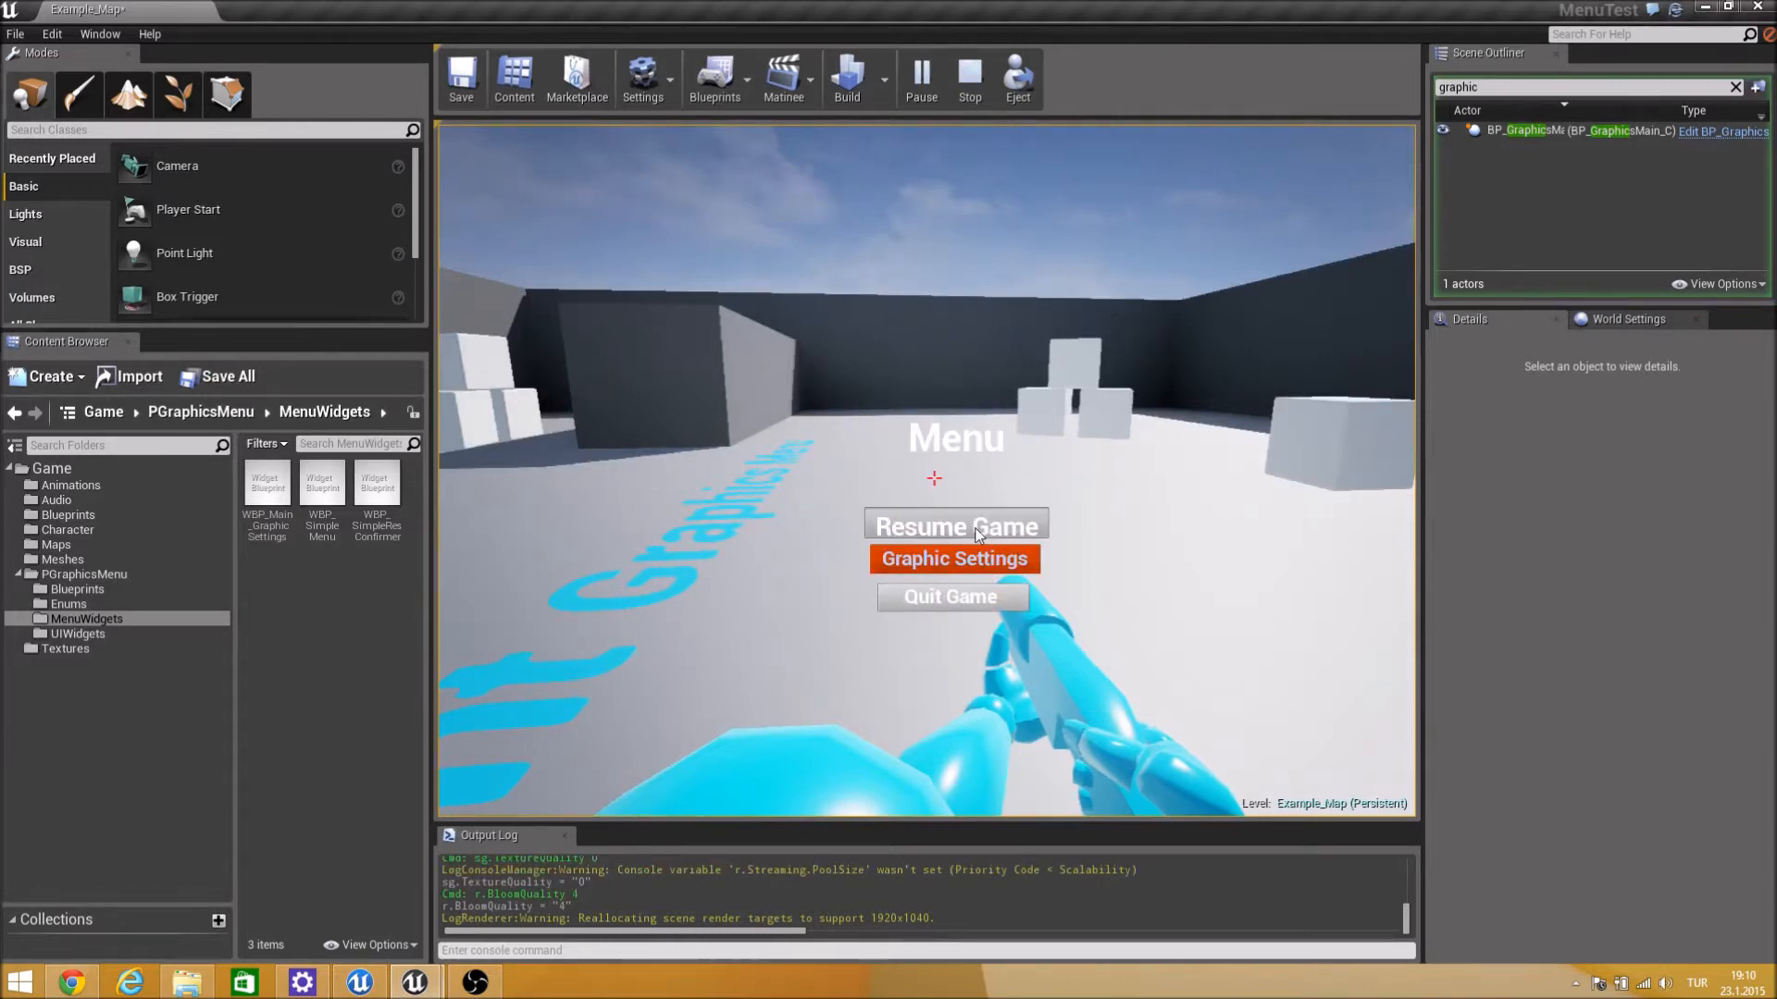
# Resume the game and end the level preview.
pyautogui.click(958, 519)
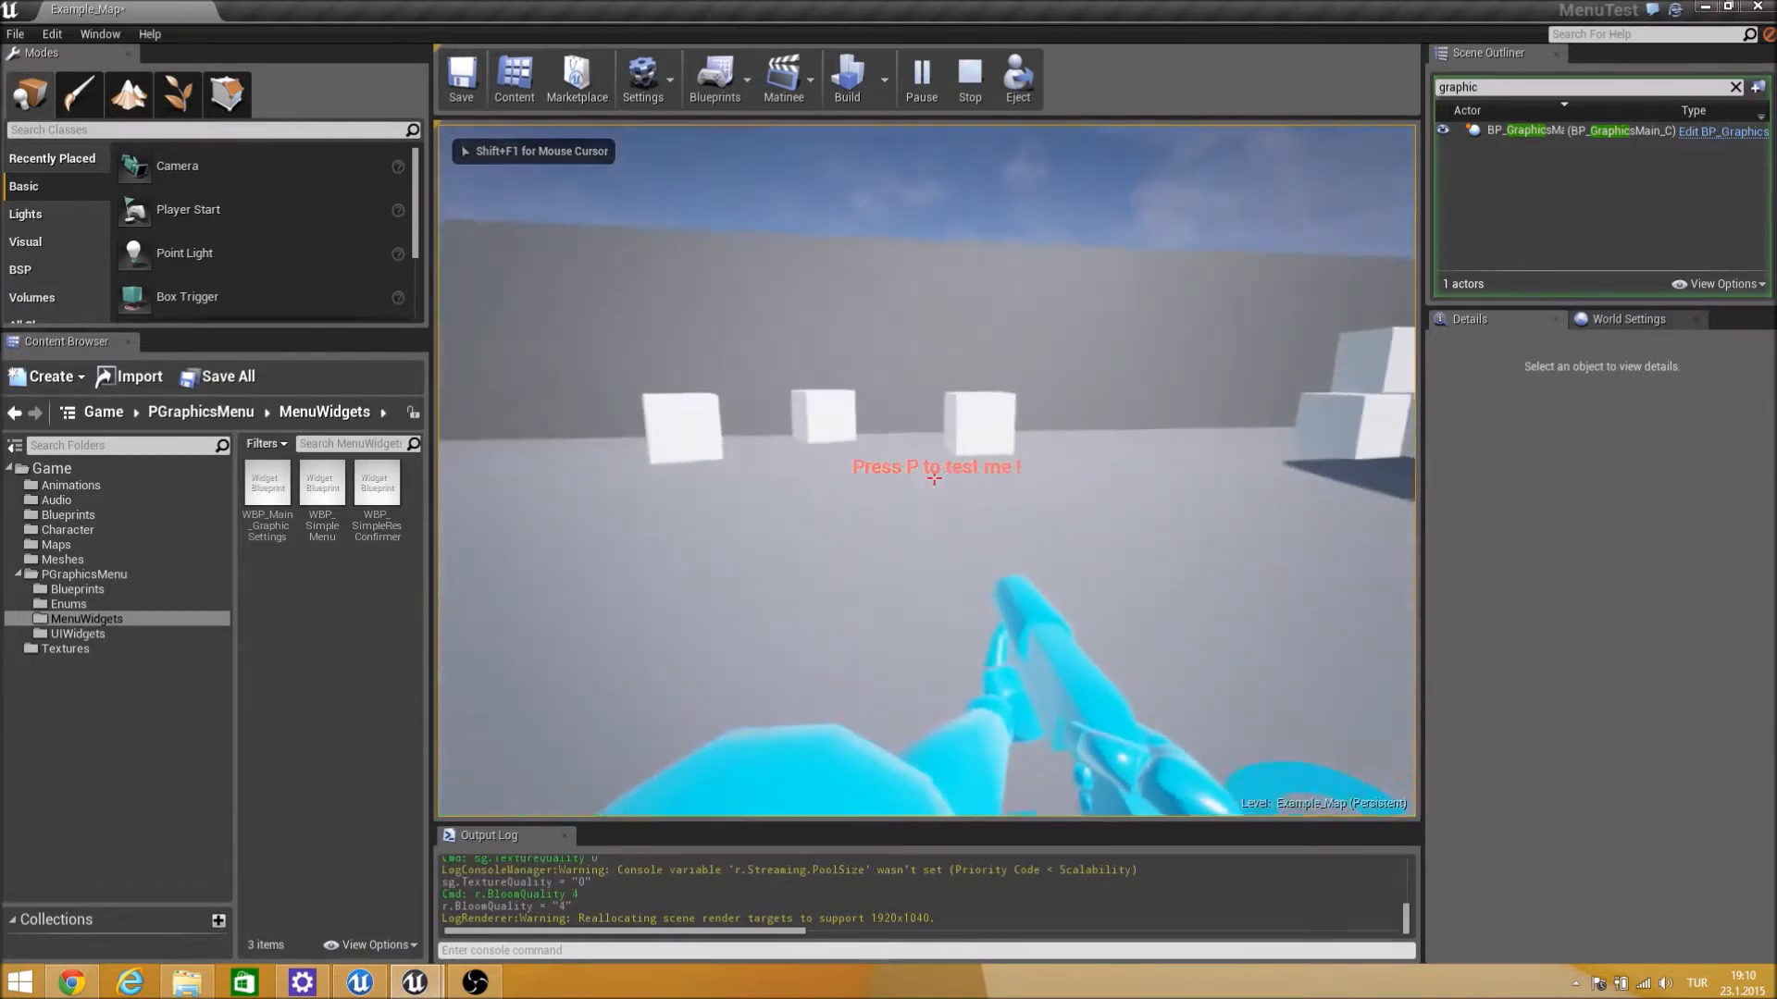
pyautogui.press('Escape')
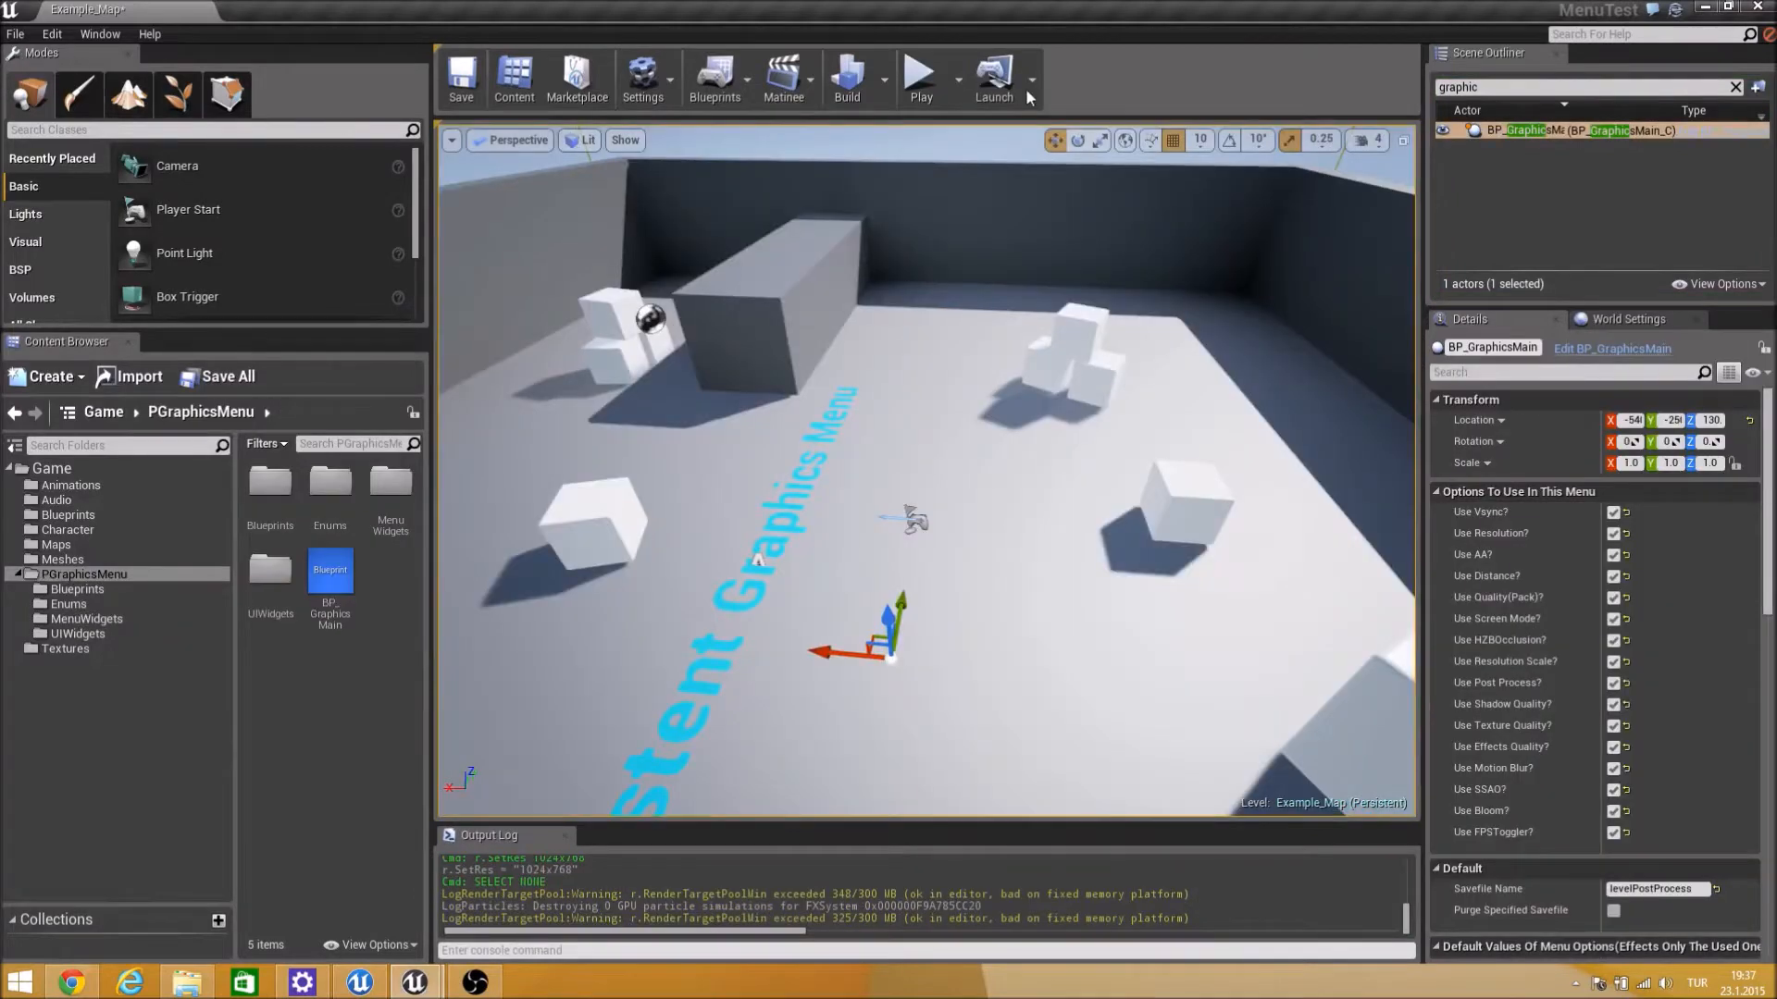
# Switch to File Explorer and open the MenuTest project's Content folder inside Unreal Projects in the documents library.
pyautogui.click(1027, 96)
pyautogui.click(996, 663)
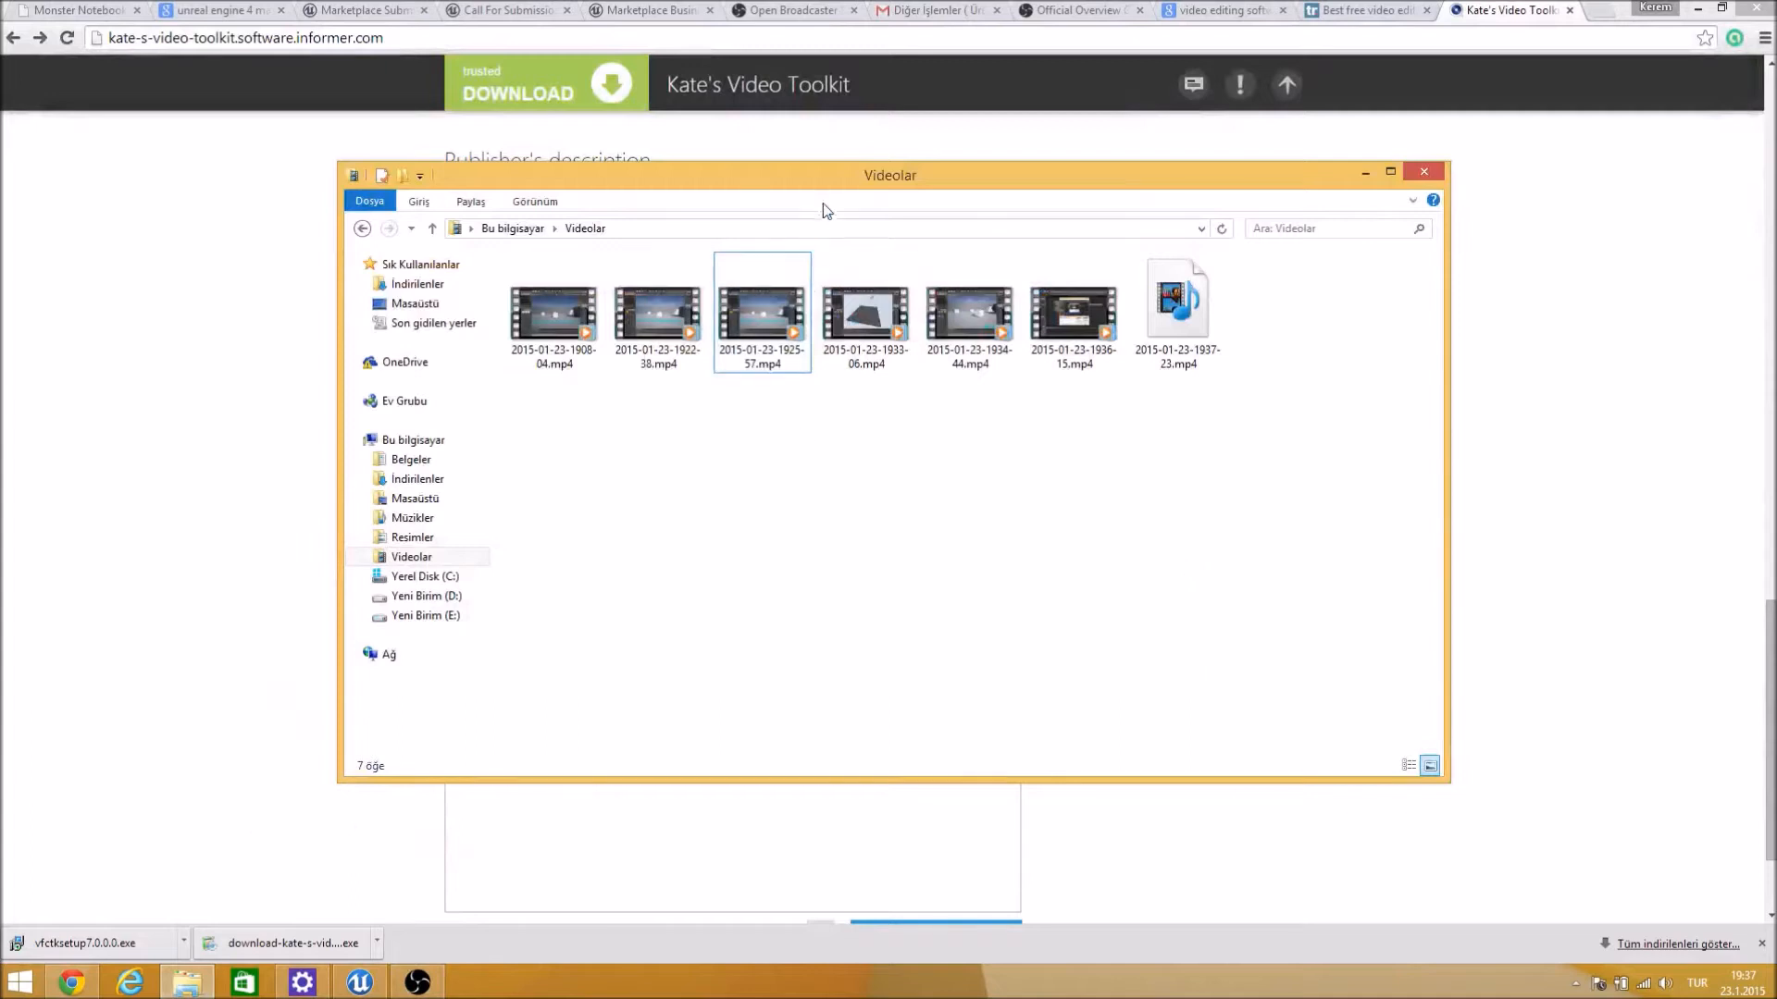
pyautogui.click(450, 462)
pyautogui.doubleClick(620, 383)
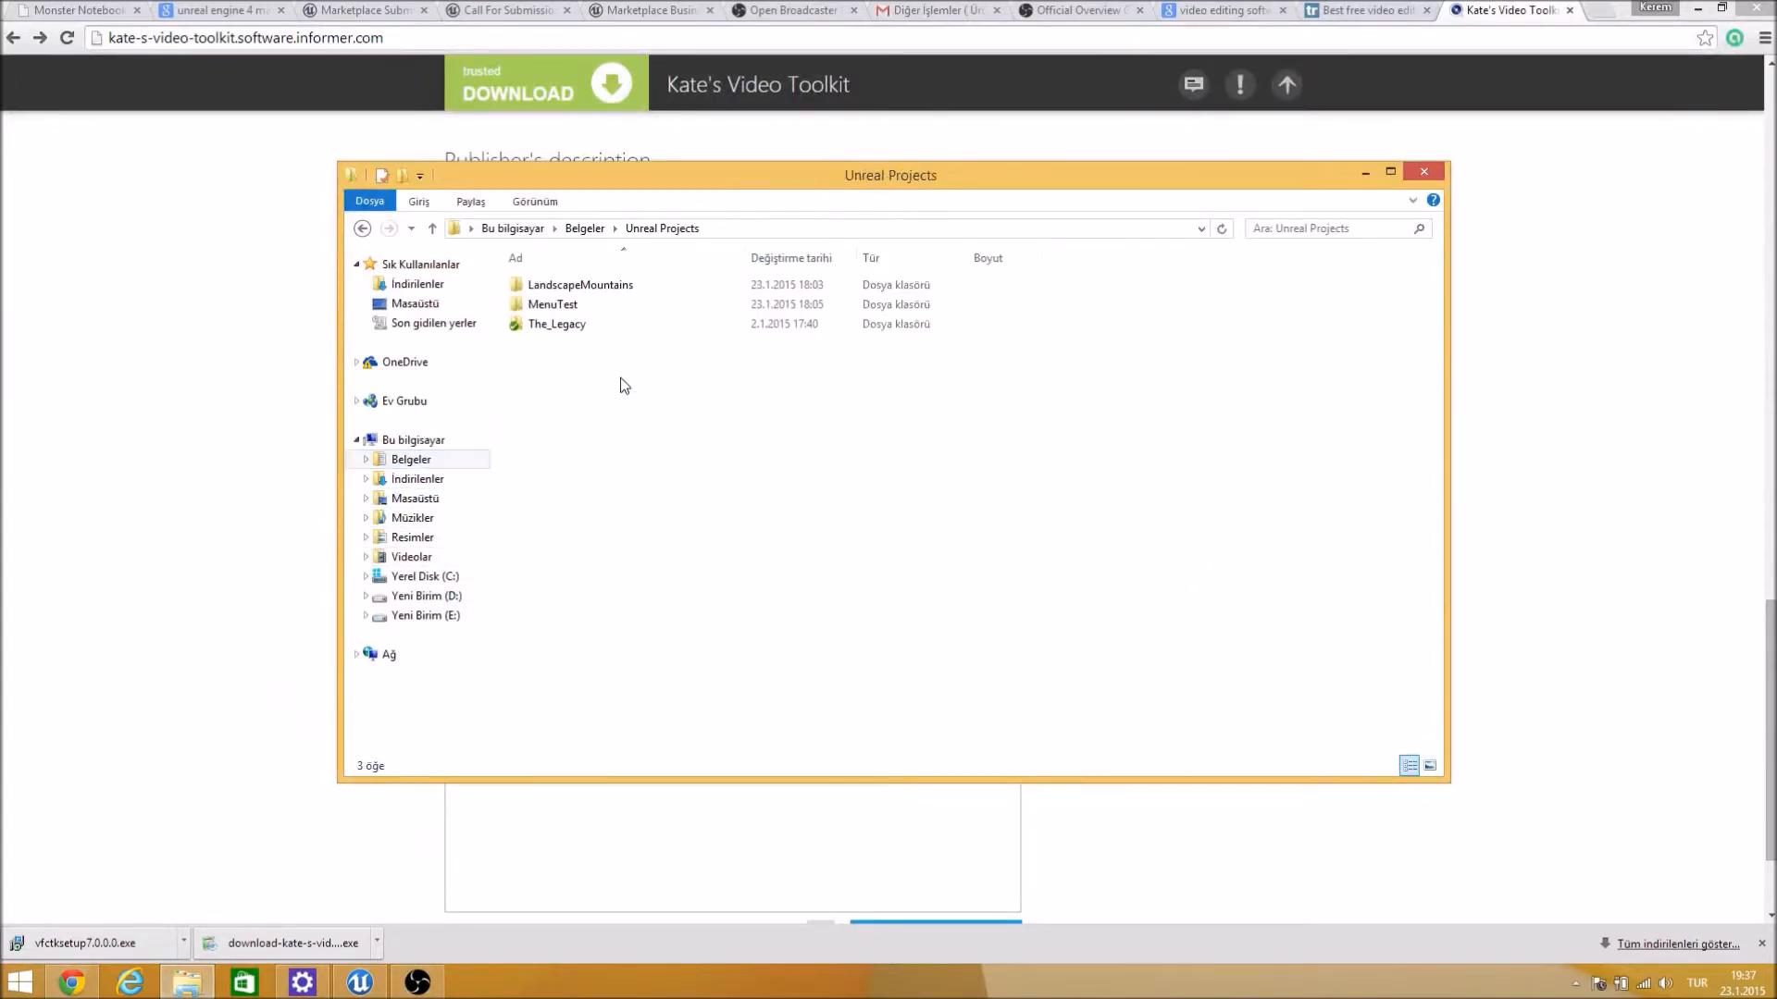
pyautogui.doubleClick(588, 303)
pyautogui.doubleClick(599, 323)
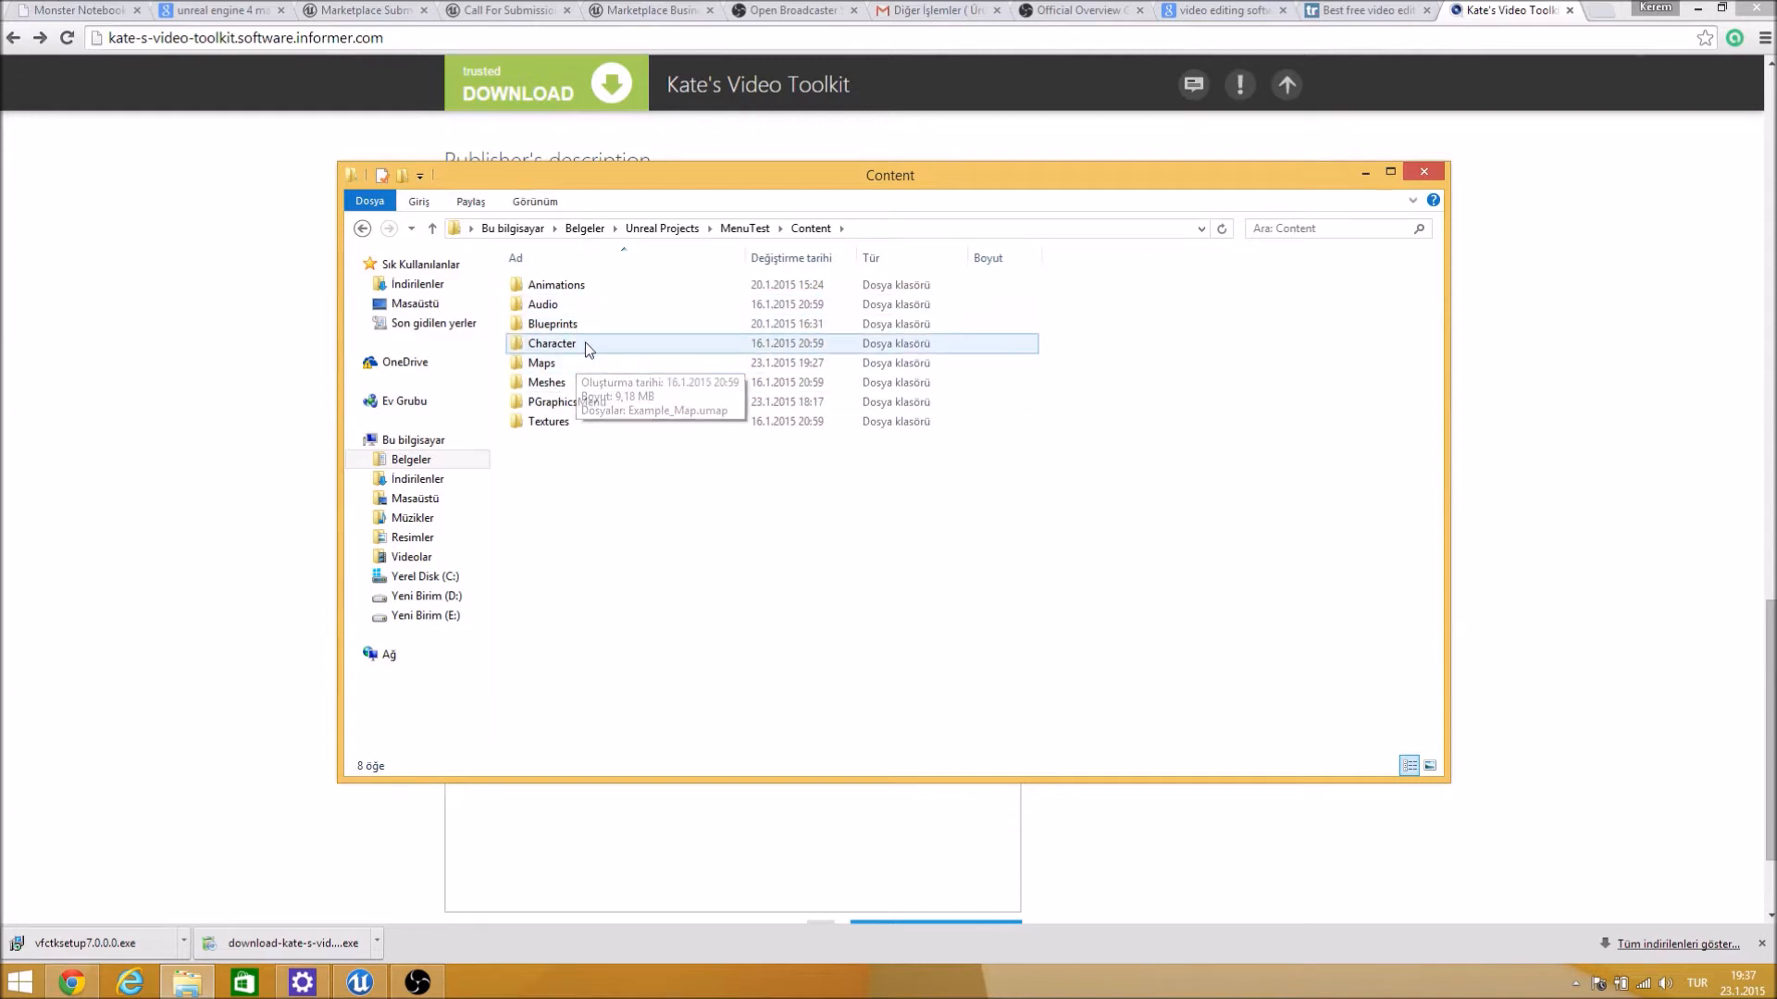
# Copy the PGraphicsMenu folder into the Content folder of the LandscapeMountains project.
pyautogui.rightClick(583, 400)
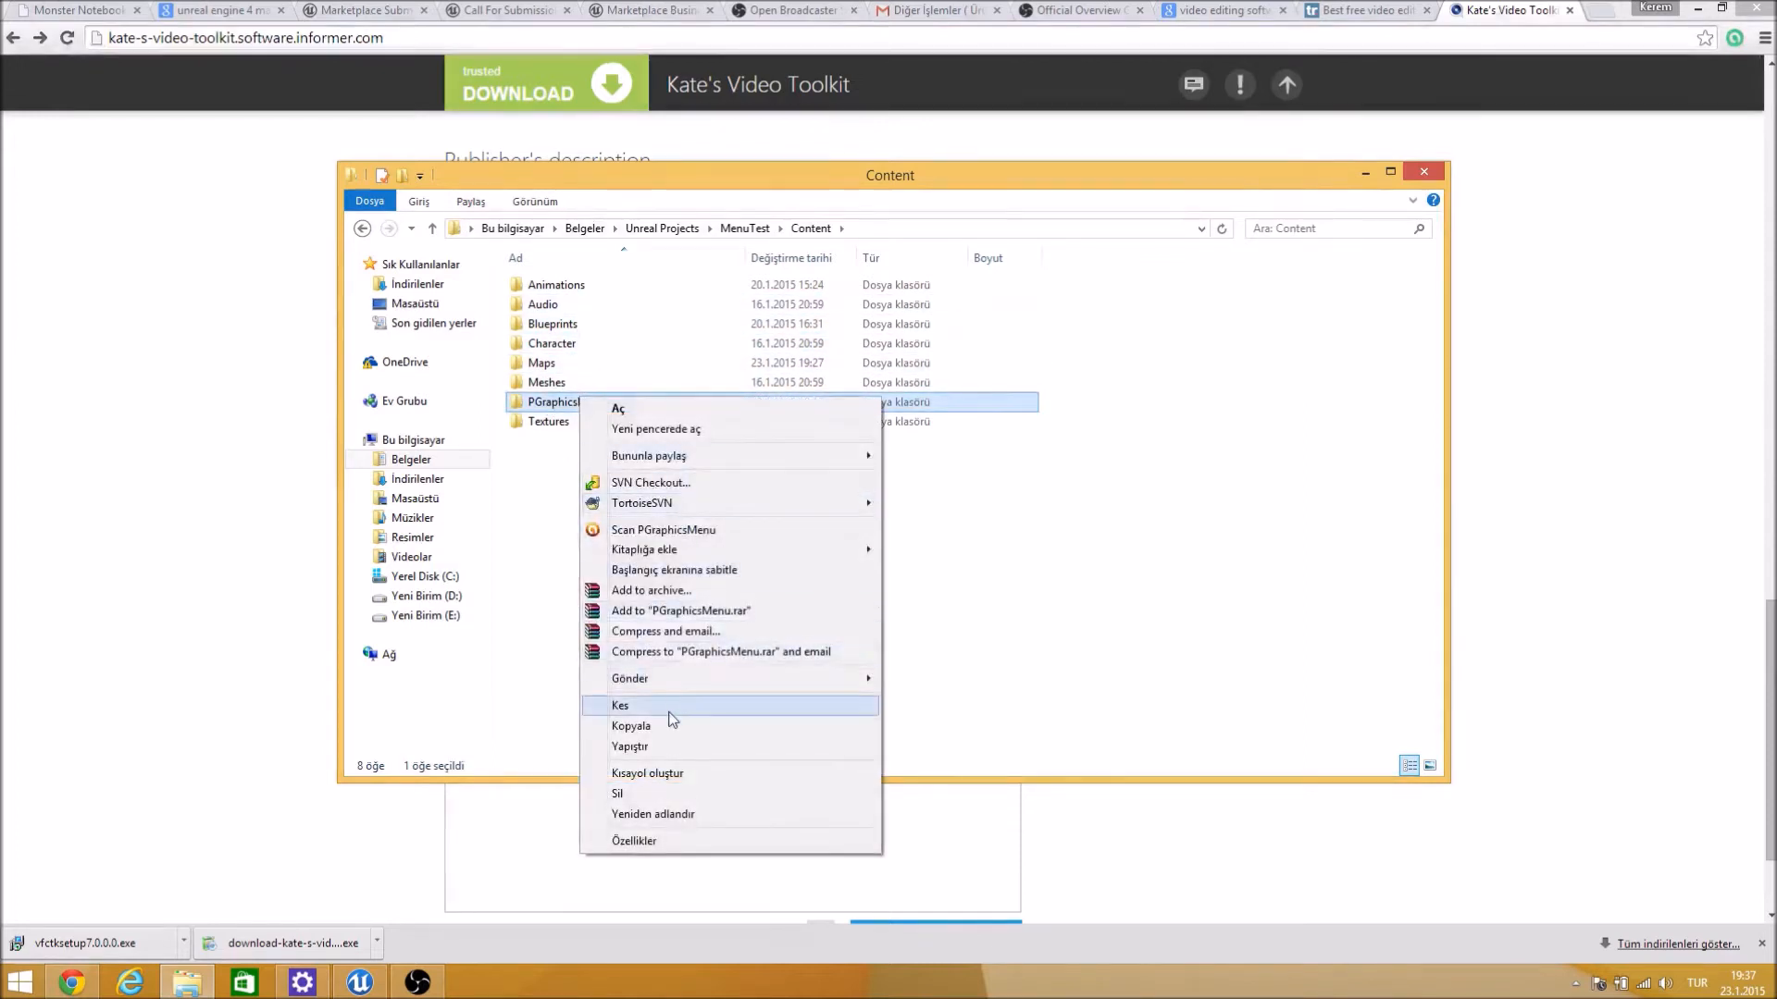
pyautogui.click(664, 728)
pyautogui.click(362, 228)
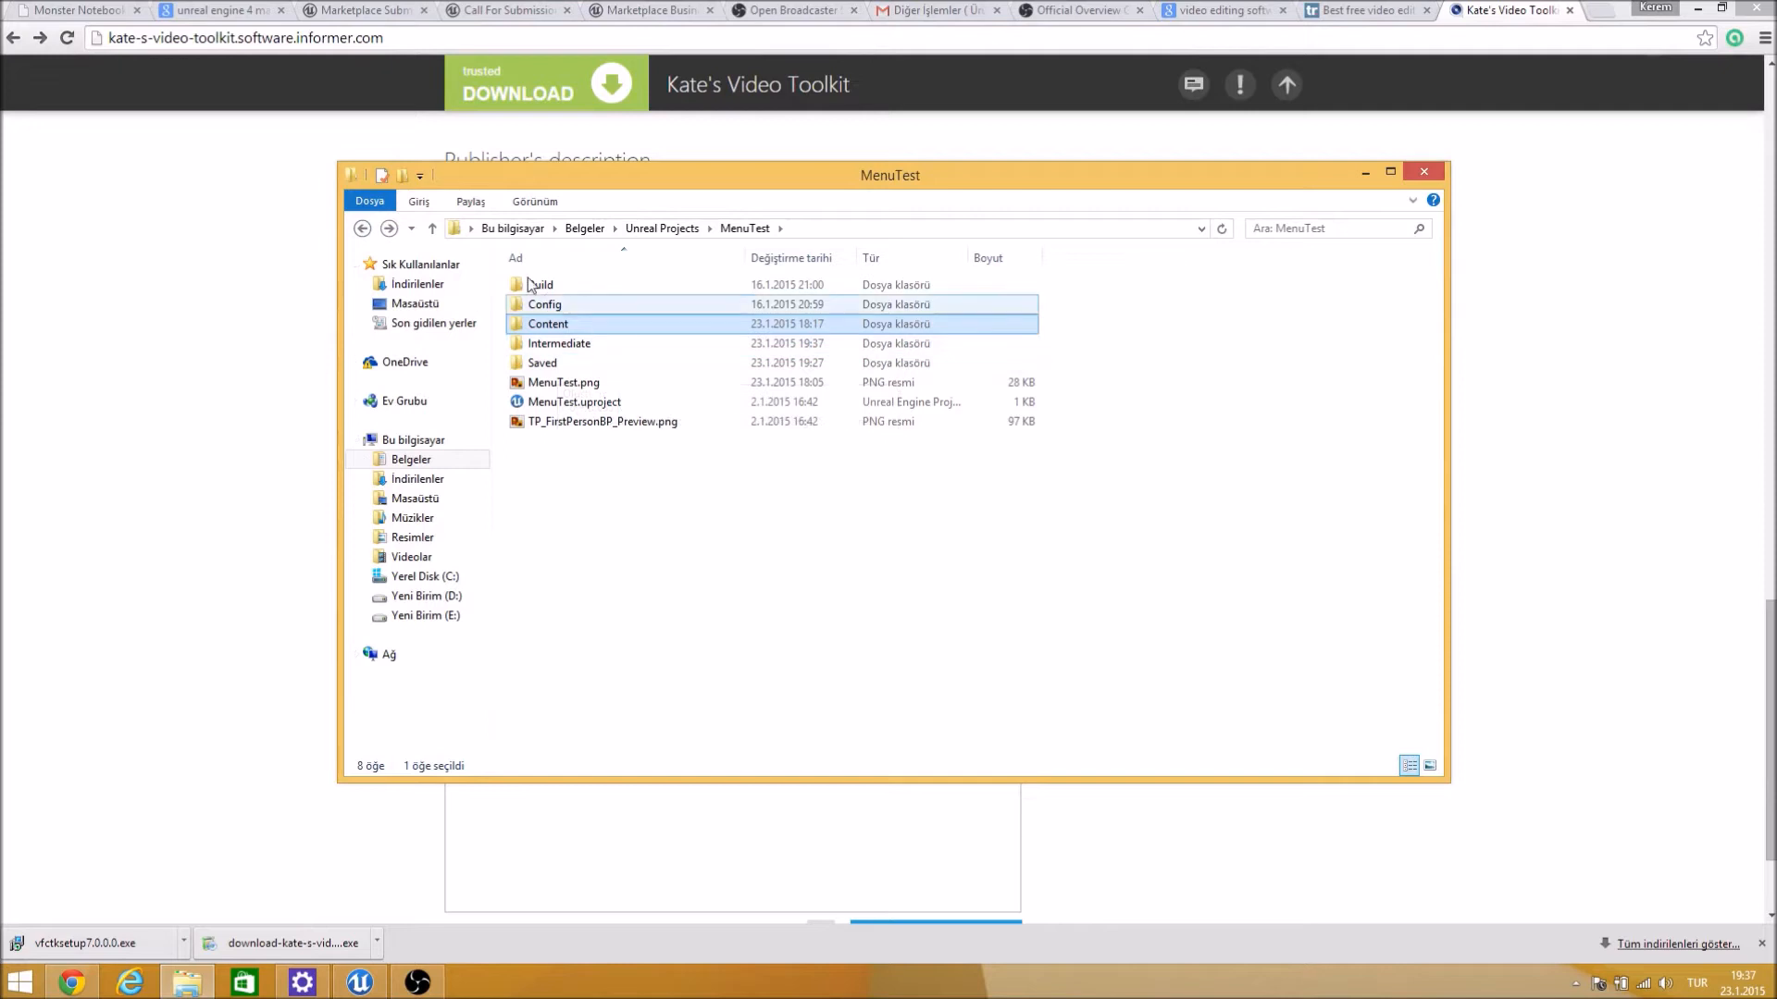
pyautogui.click(661, 228)
pyautogui.doubleClick(589, 287)
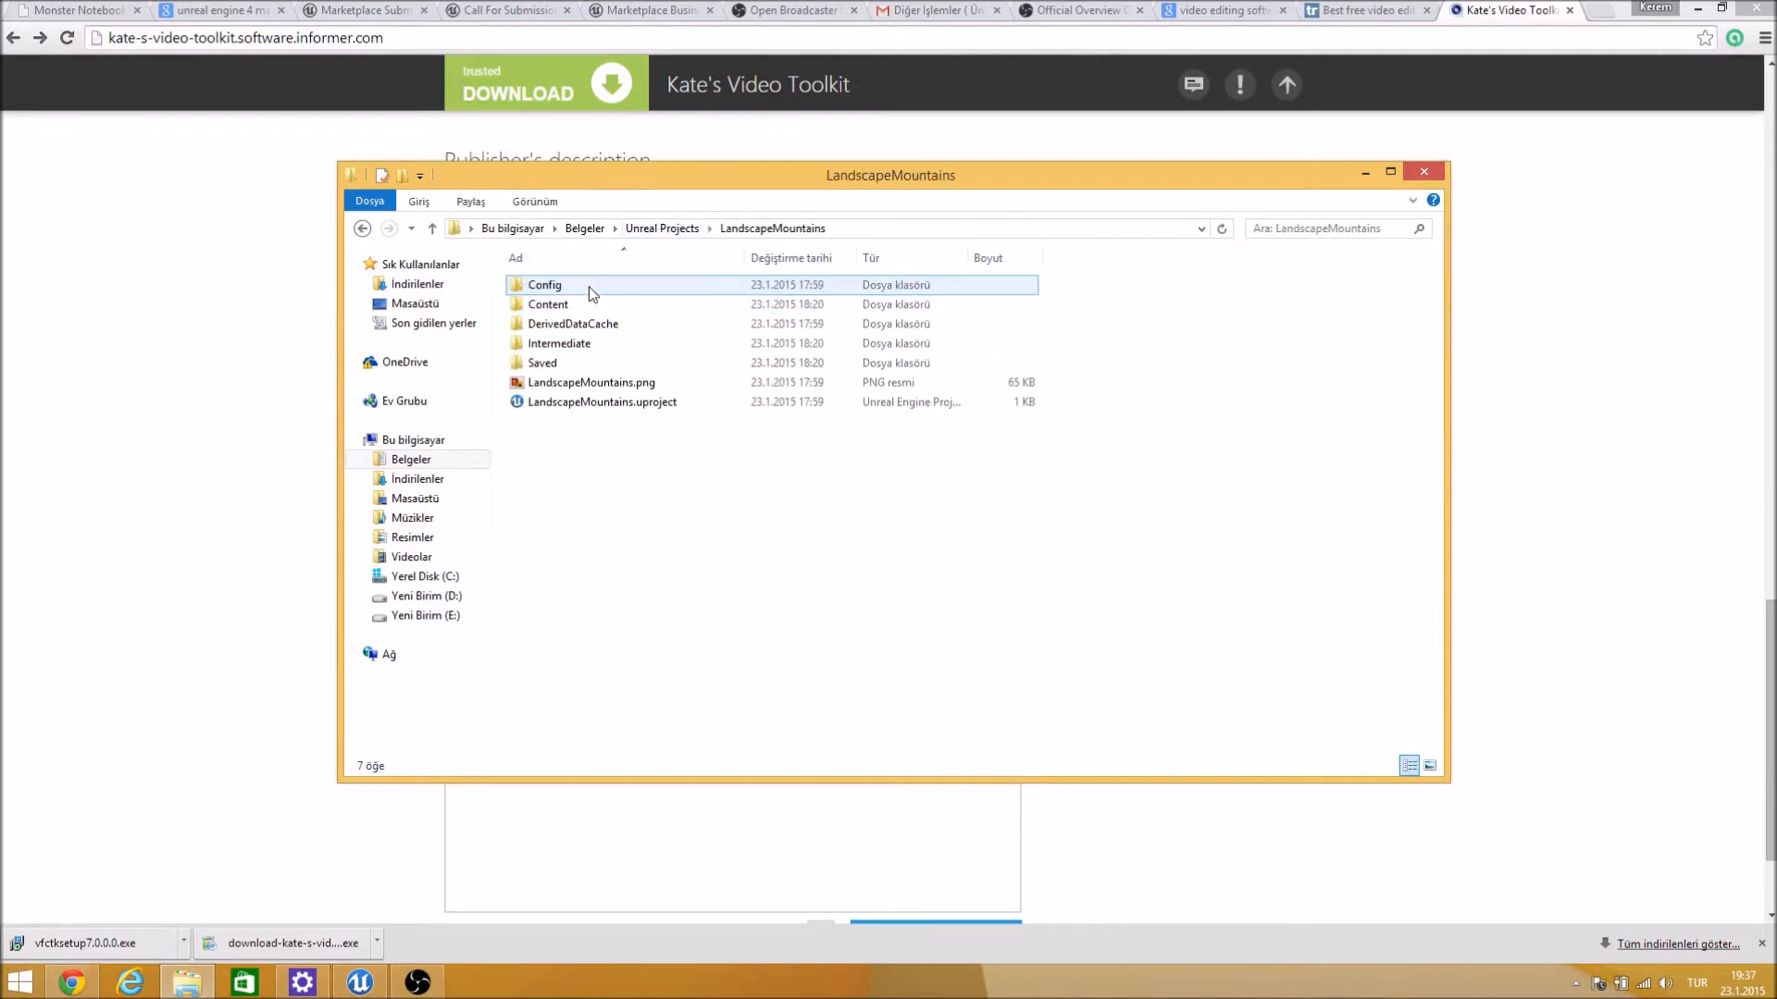
pyautogui.doubleClick(585, 306)
pyautogui.rightClick(636, 459)
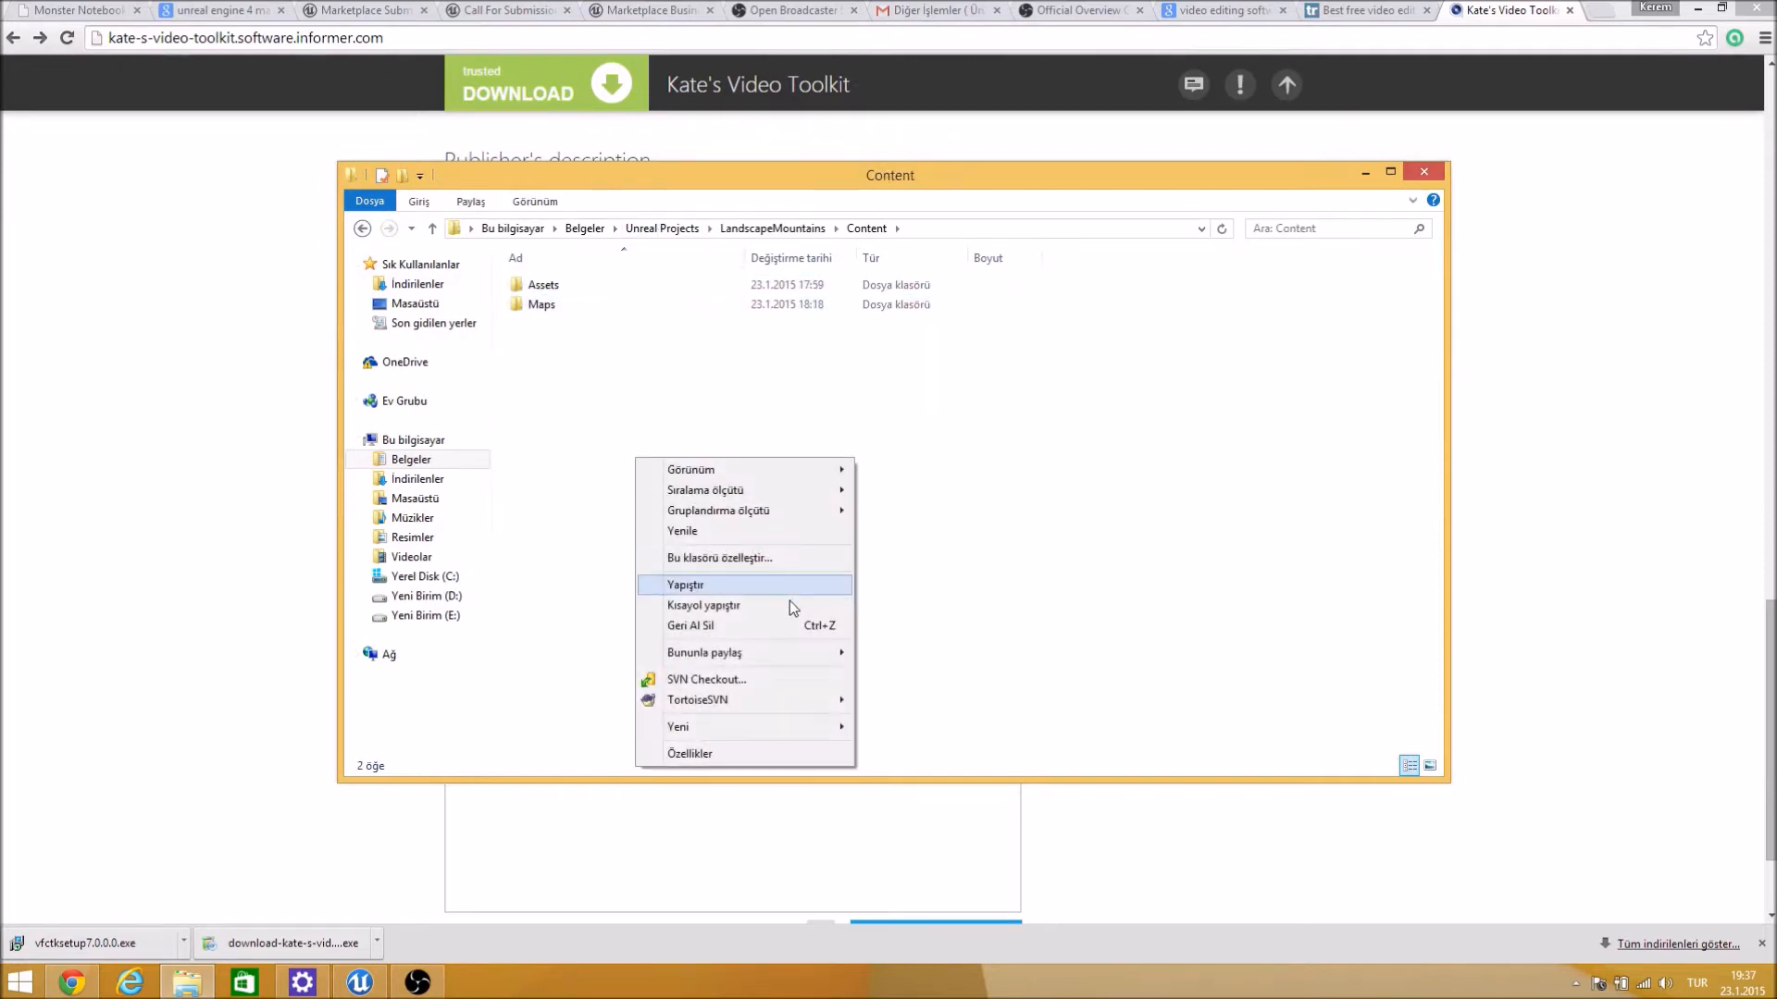
pyautogui.click(703, 584)
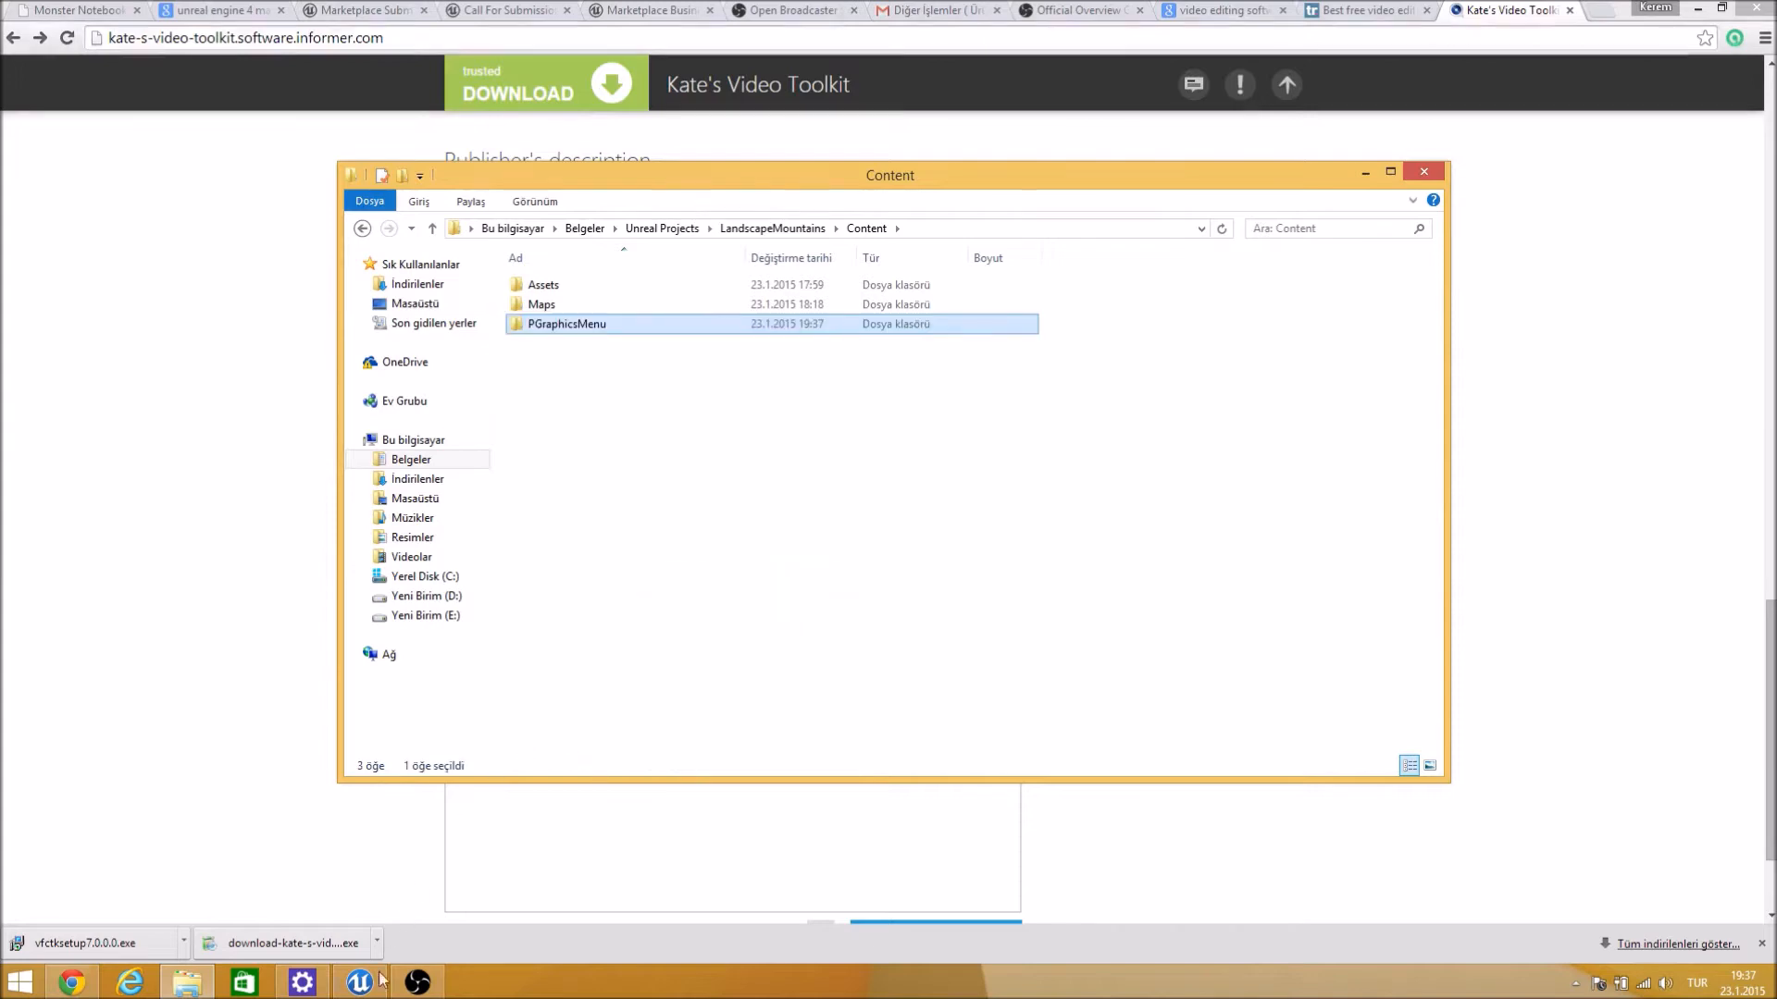
# Switch to the Epic Games launcher, open the LandscapeMountains project, and minimize the File Explorer window covering the editor.
pyautogui.click(729, 945)
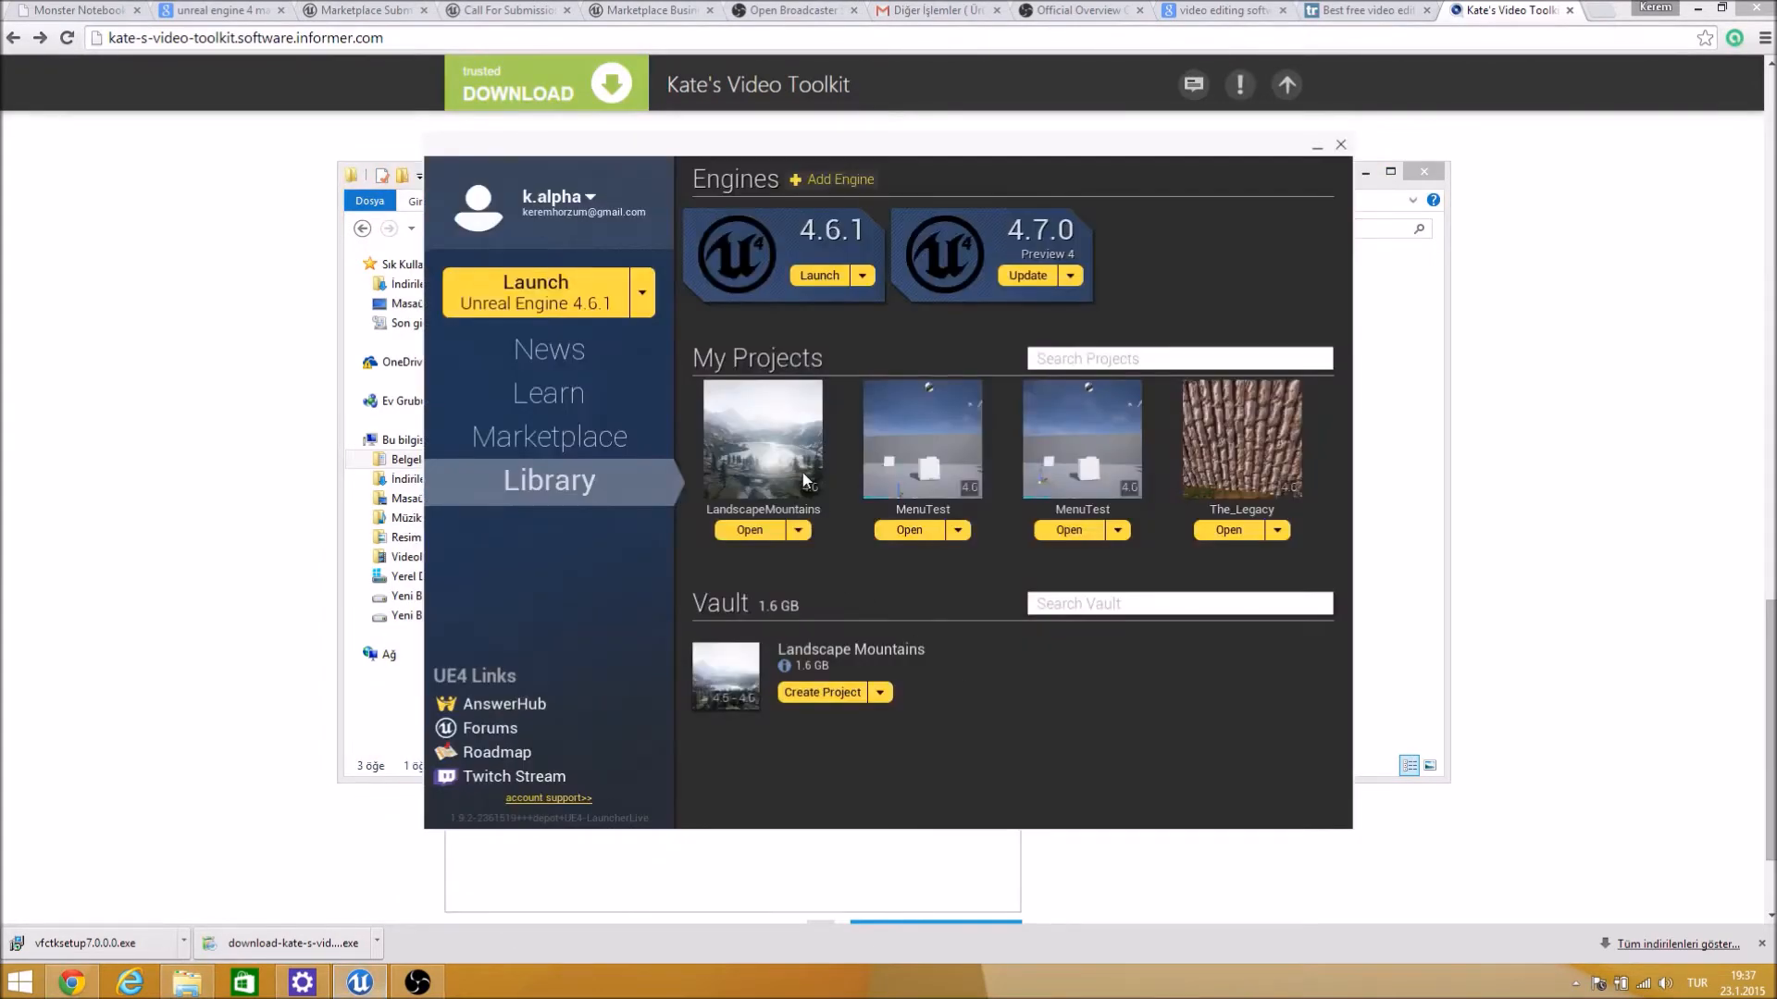
pyautogui.doubleClick(802, 474)
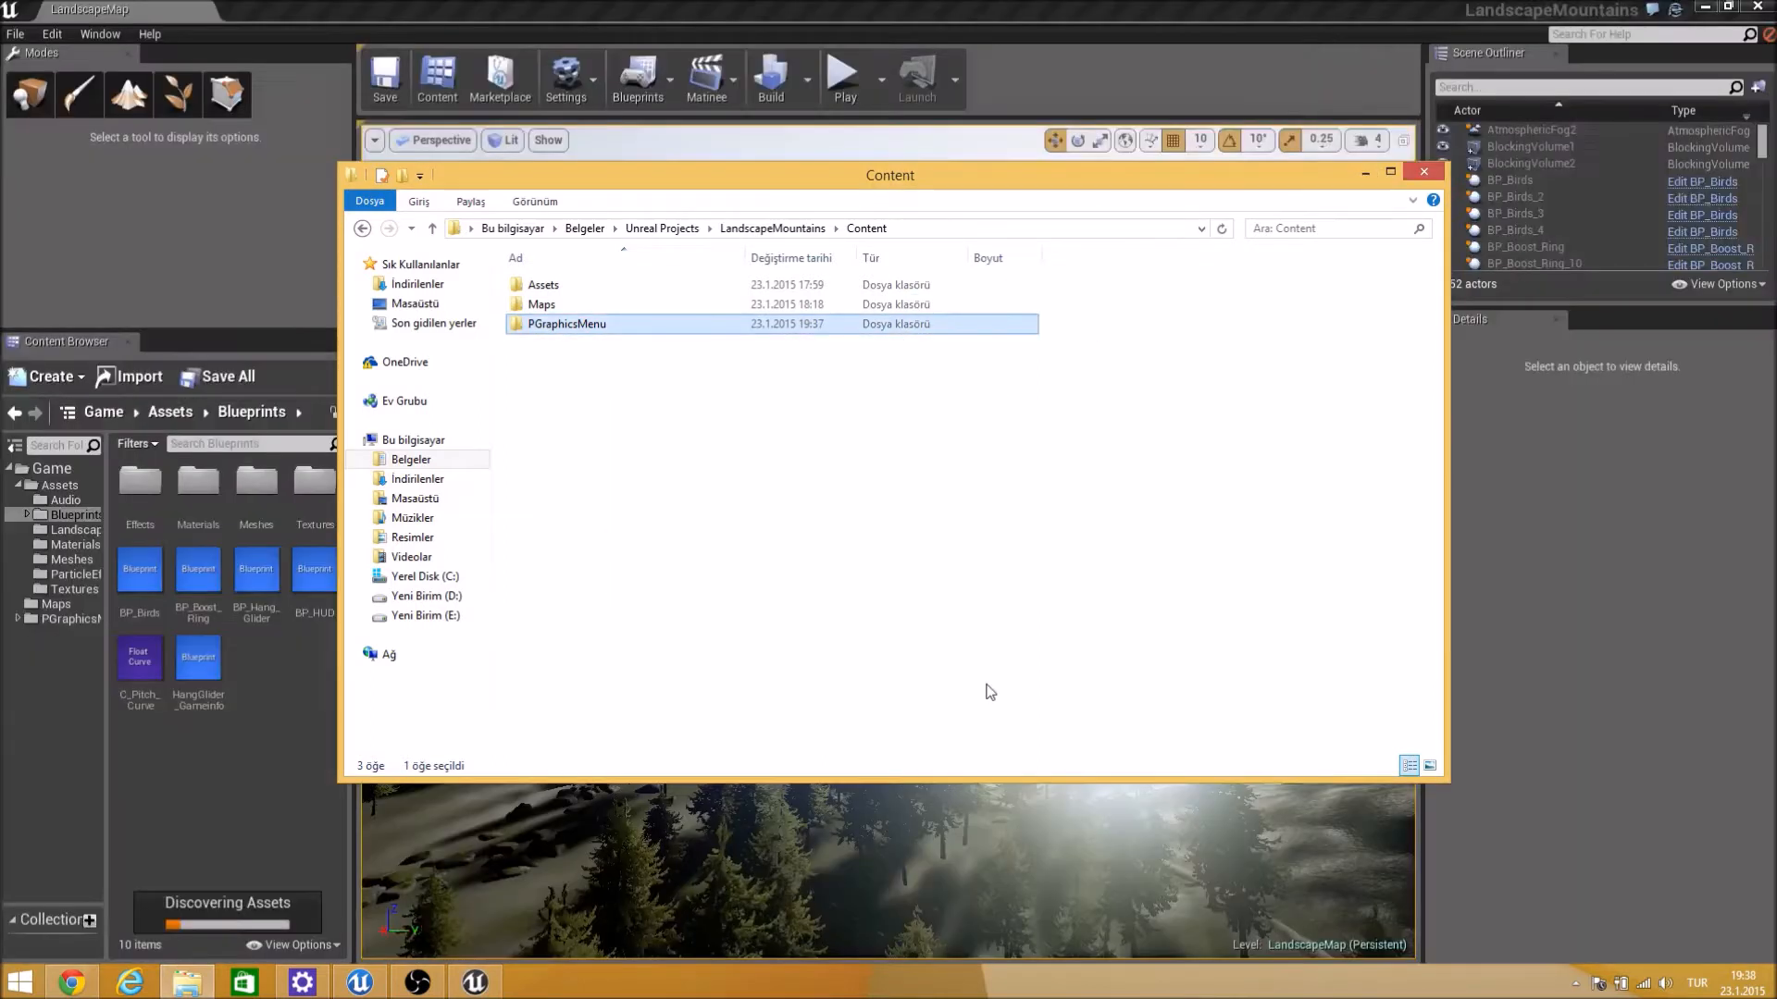
pyautogui.click(1364, 175)
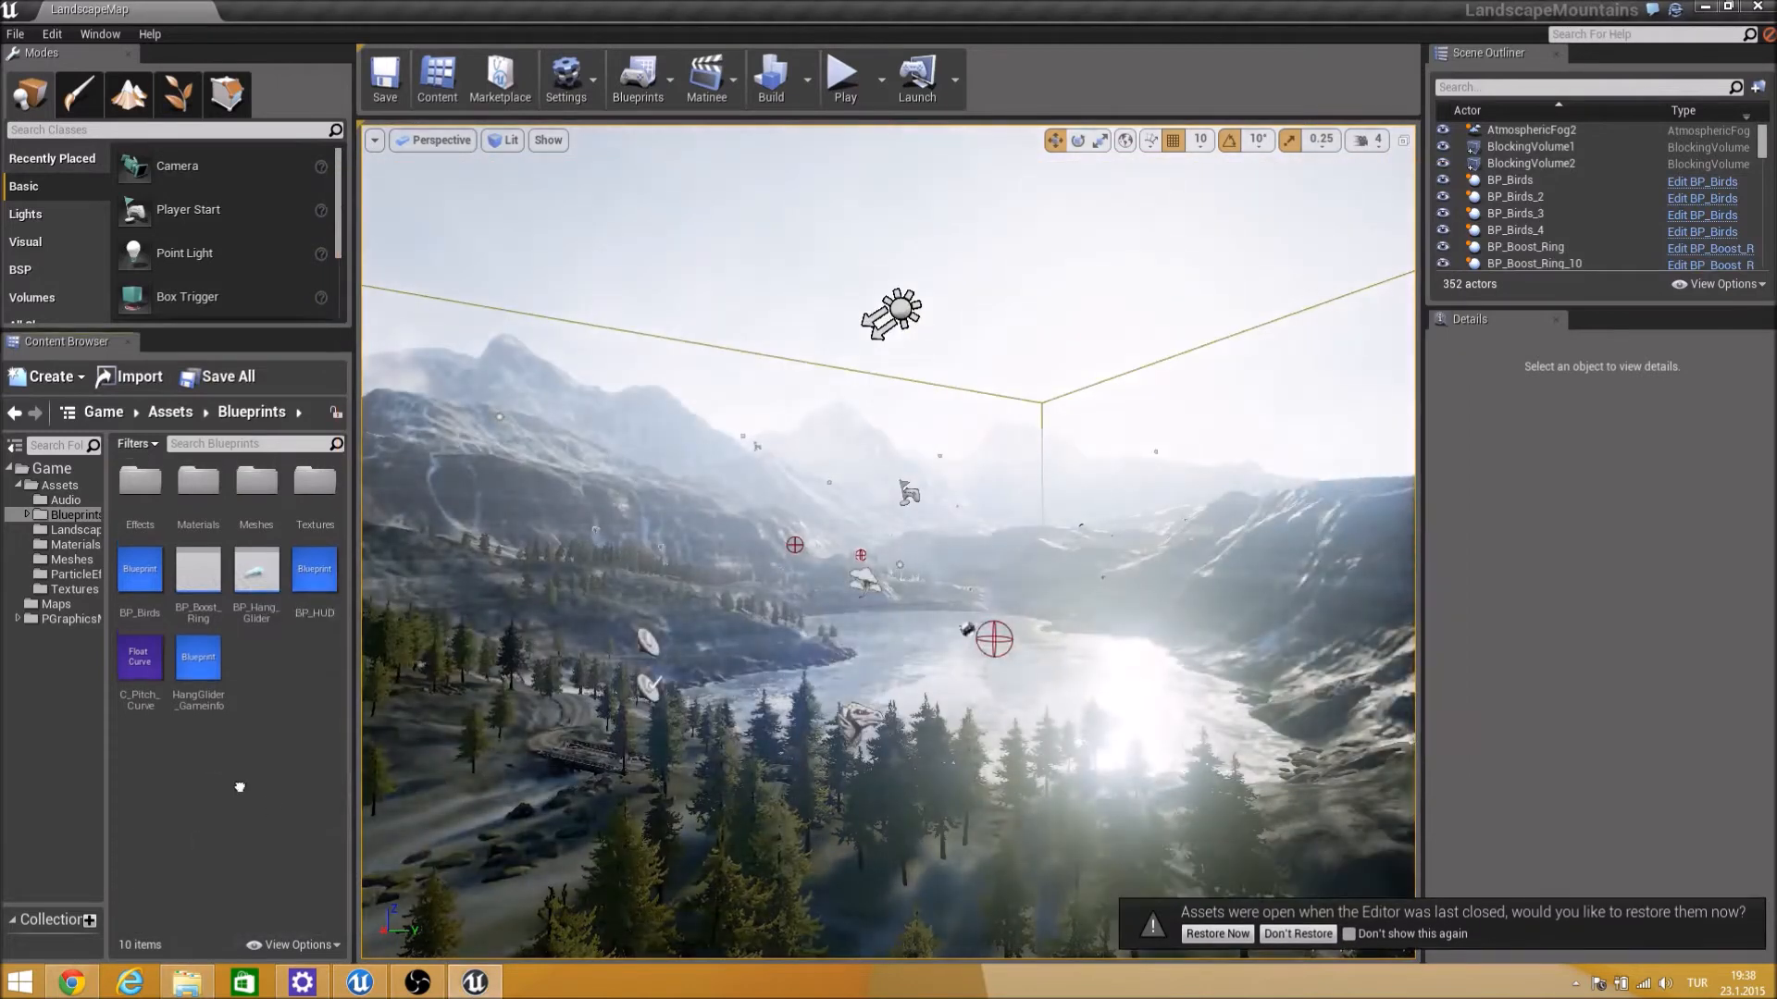
# Place the BP_GraphicsMain blueprint from the PGraphicsMenu folder on the ground in the level and review its menu options.
pyautogui.click(74, 619)
pyautogui.moveTo(480, 683); pyautogui.dragTo(453, 823, button='right')
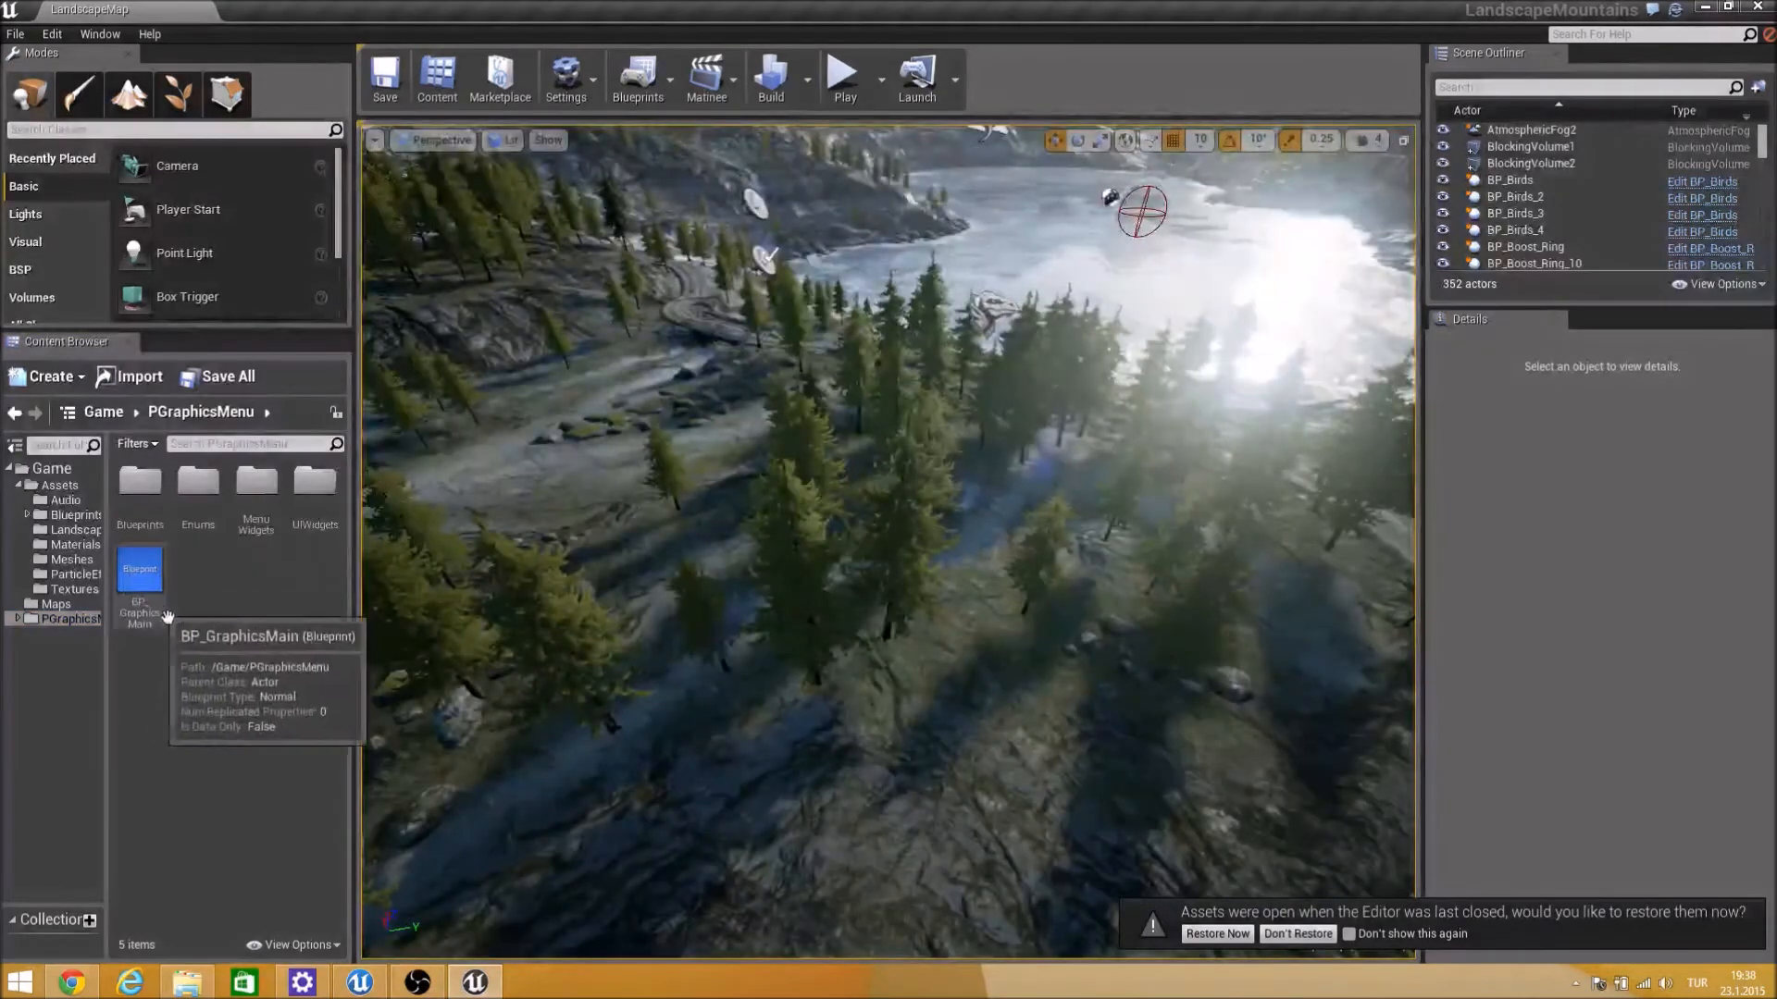
pyautogui.moveTo(143, 592); pyautogui.dragTo(844, 770)
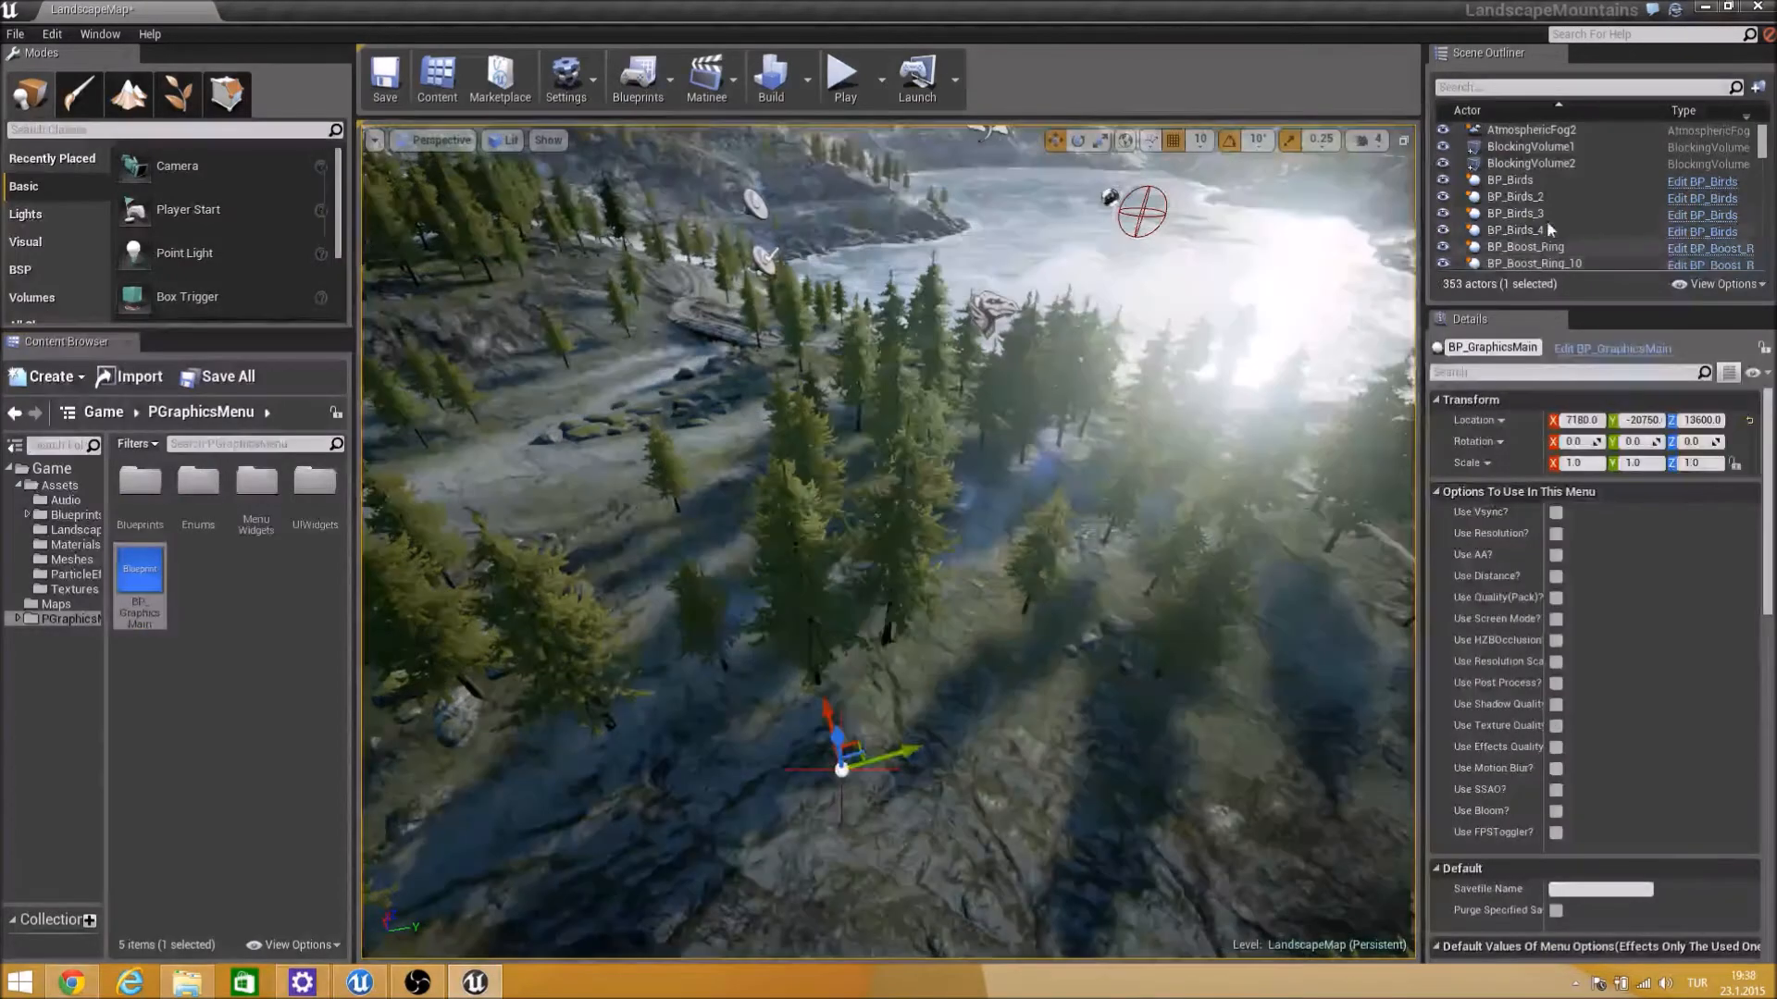
pyautogui.scroll(-3, 1638, 611)
pyautogui.scroll(3, 1658, 659)
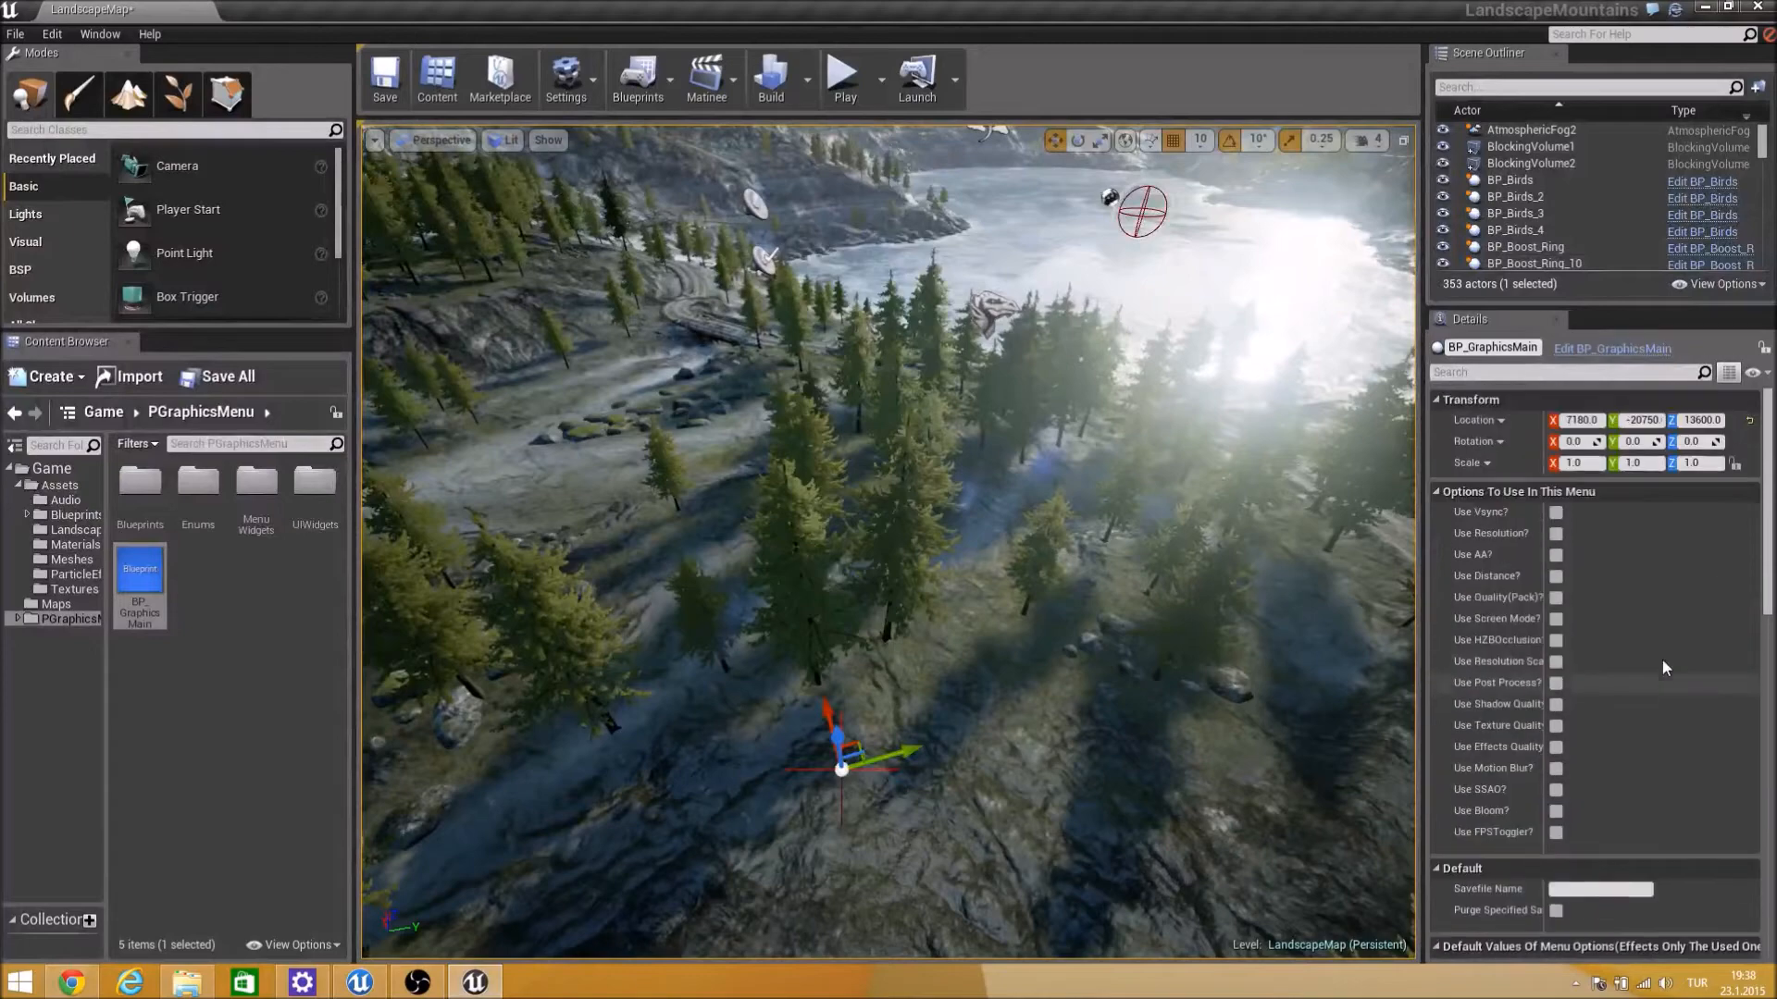
pyautogui.scroll(-10, 1596, 618)
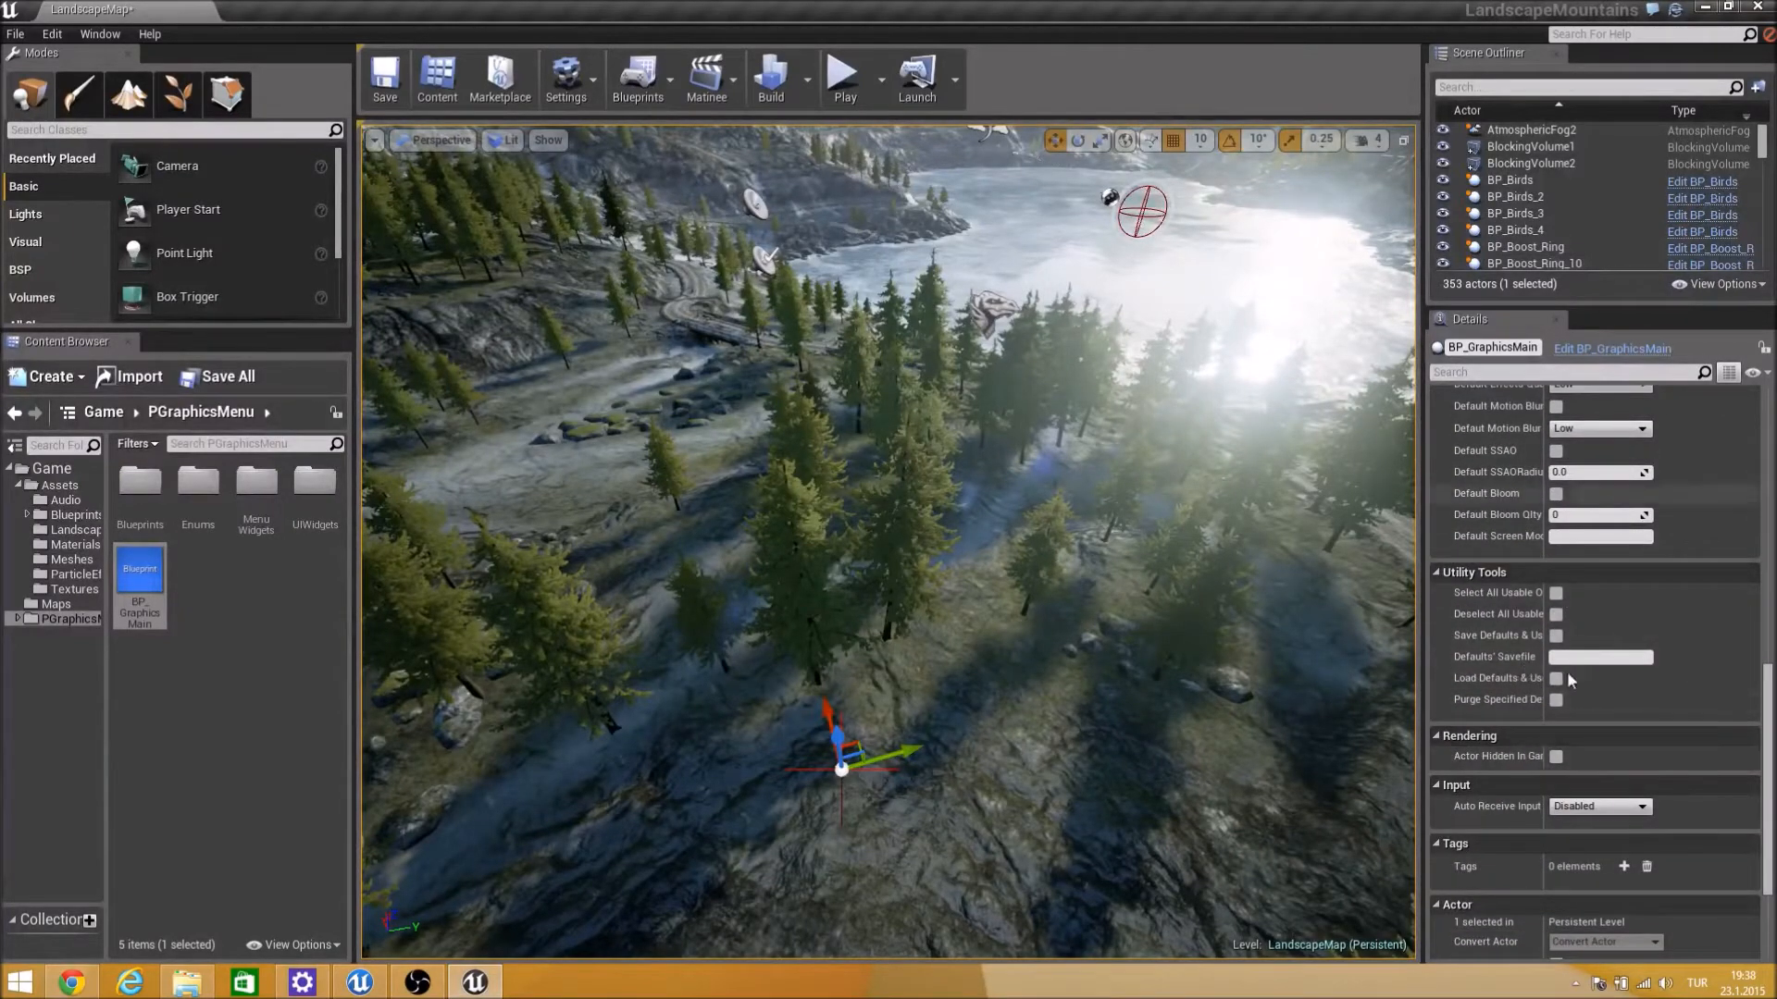
pyautogui.scroll(6, 1573, 662)
pyautogui.scroll(5, 1587, 644)
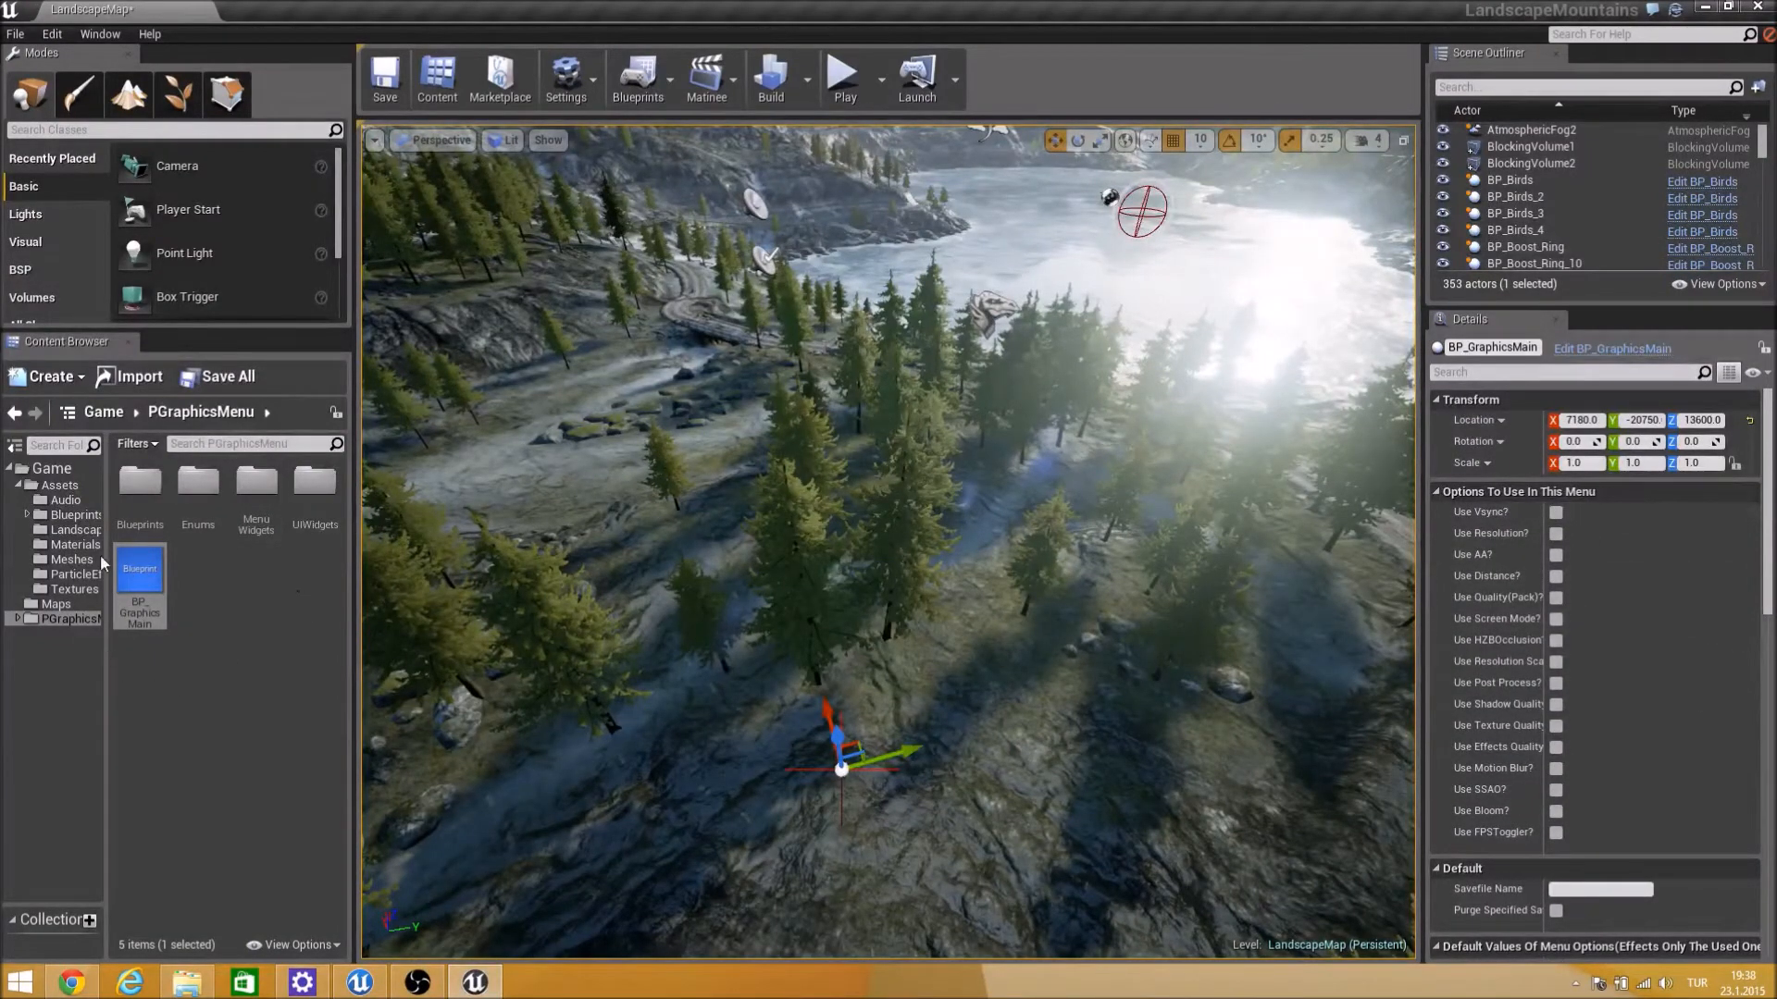
# Open the BP_Hang_Glider blueprint from Assets/Blueprints and add a P key event in an empty area of its event graph.
pyautogui.click(92, 512)
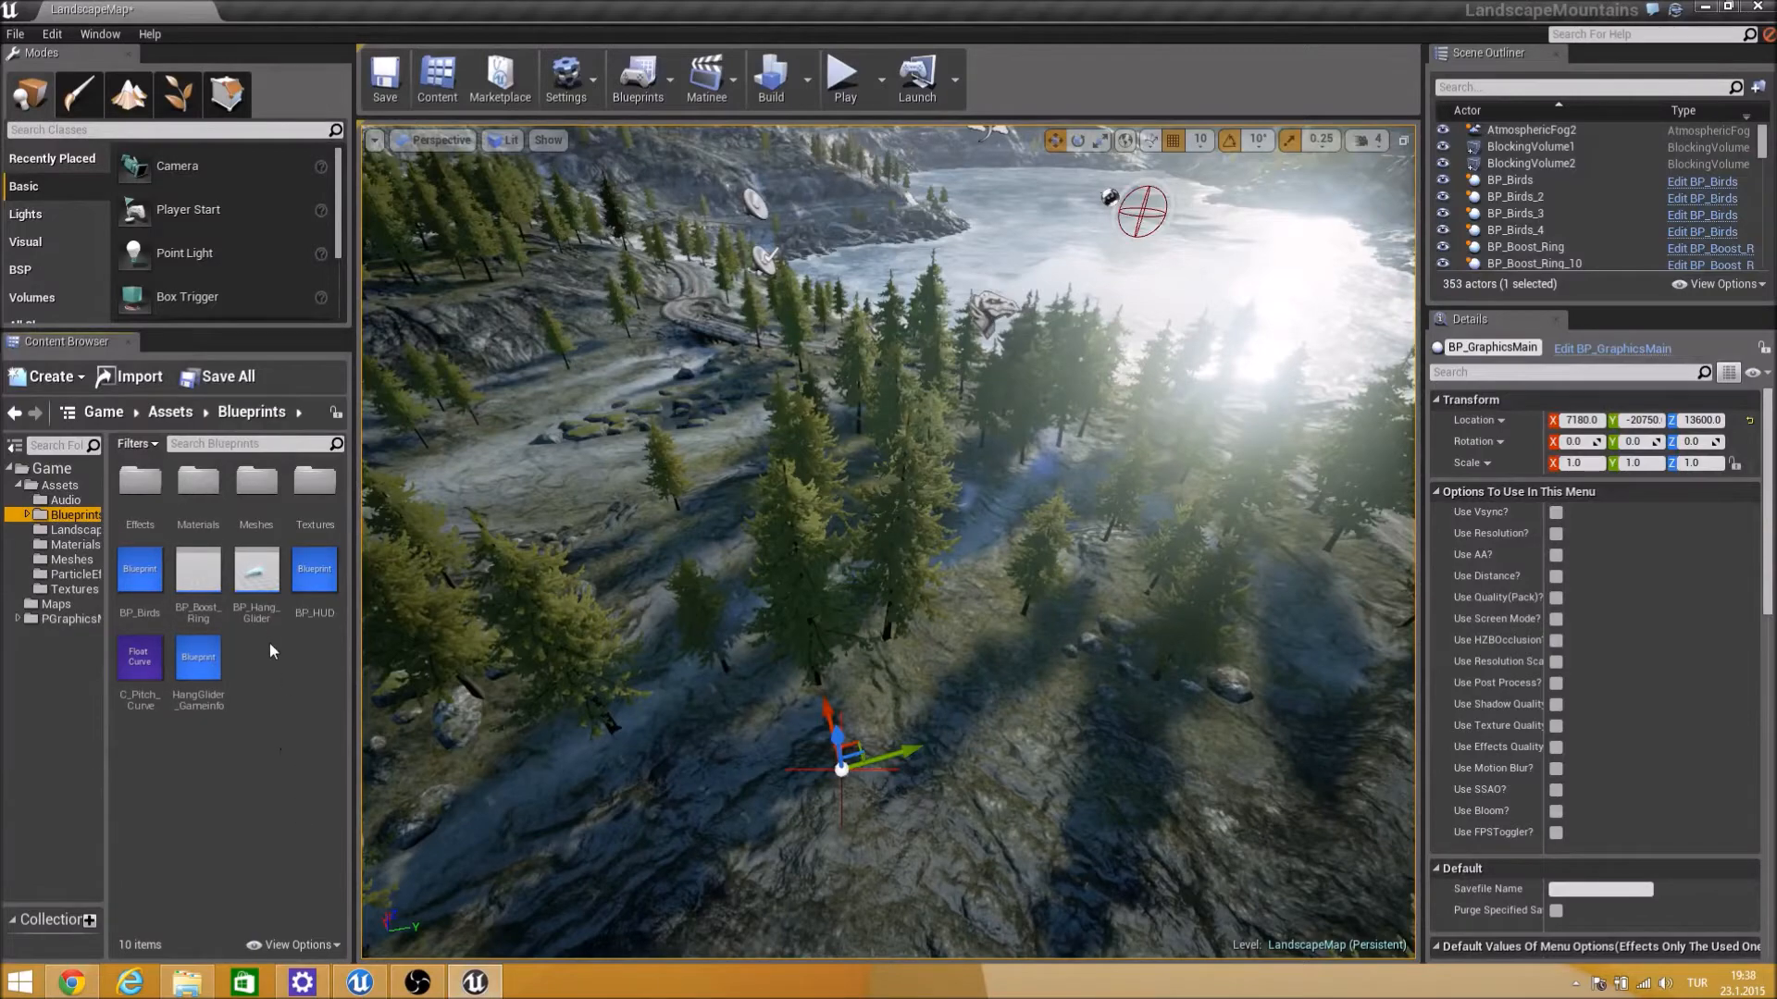
pyautogui.moveTo(259, 592); pyautogui.dragTo(798, 647)
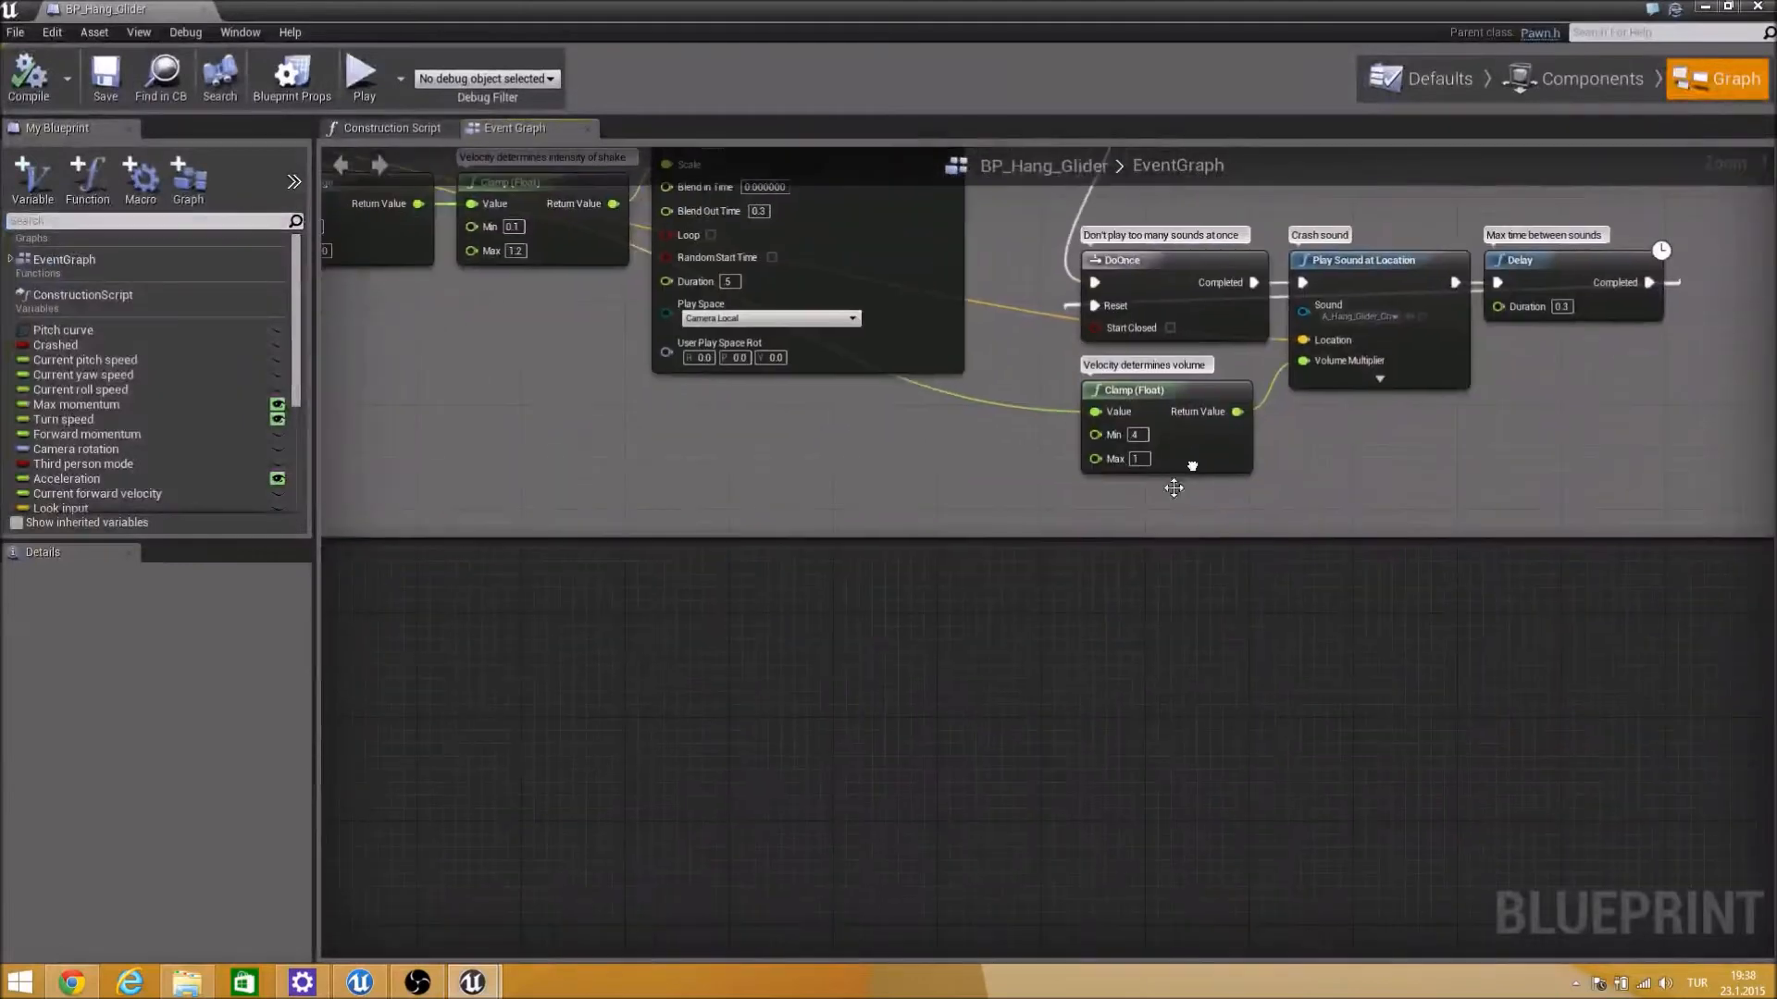
pyautogui.rightClick(672, 801)
pyautogui.write('p')
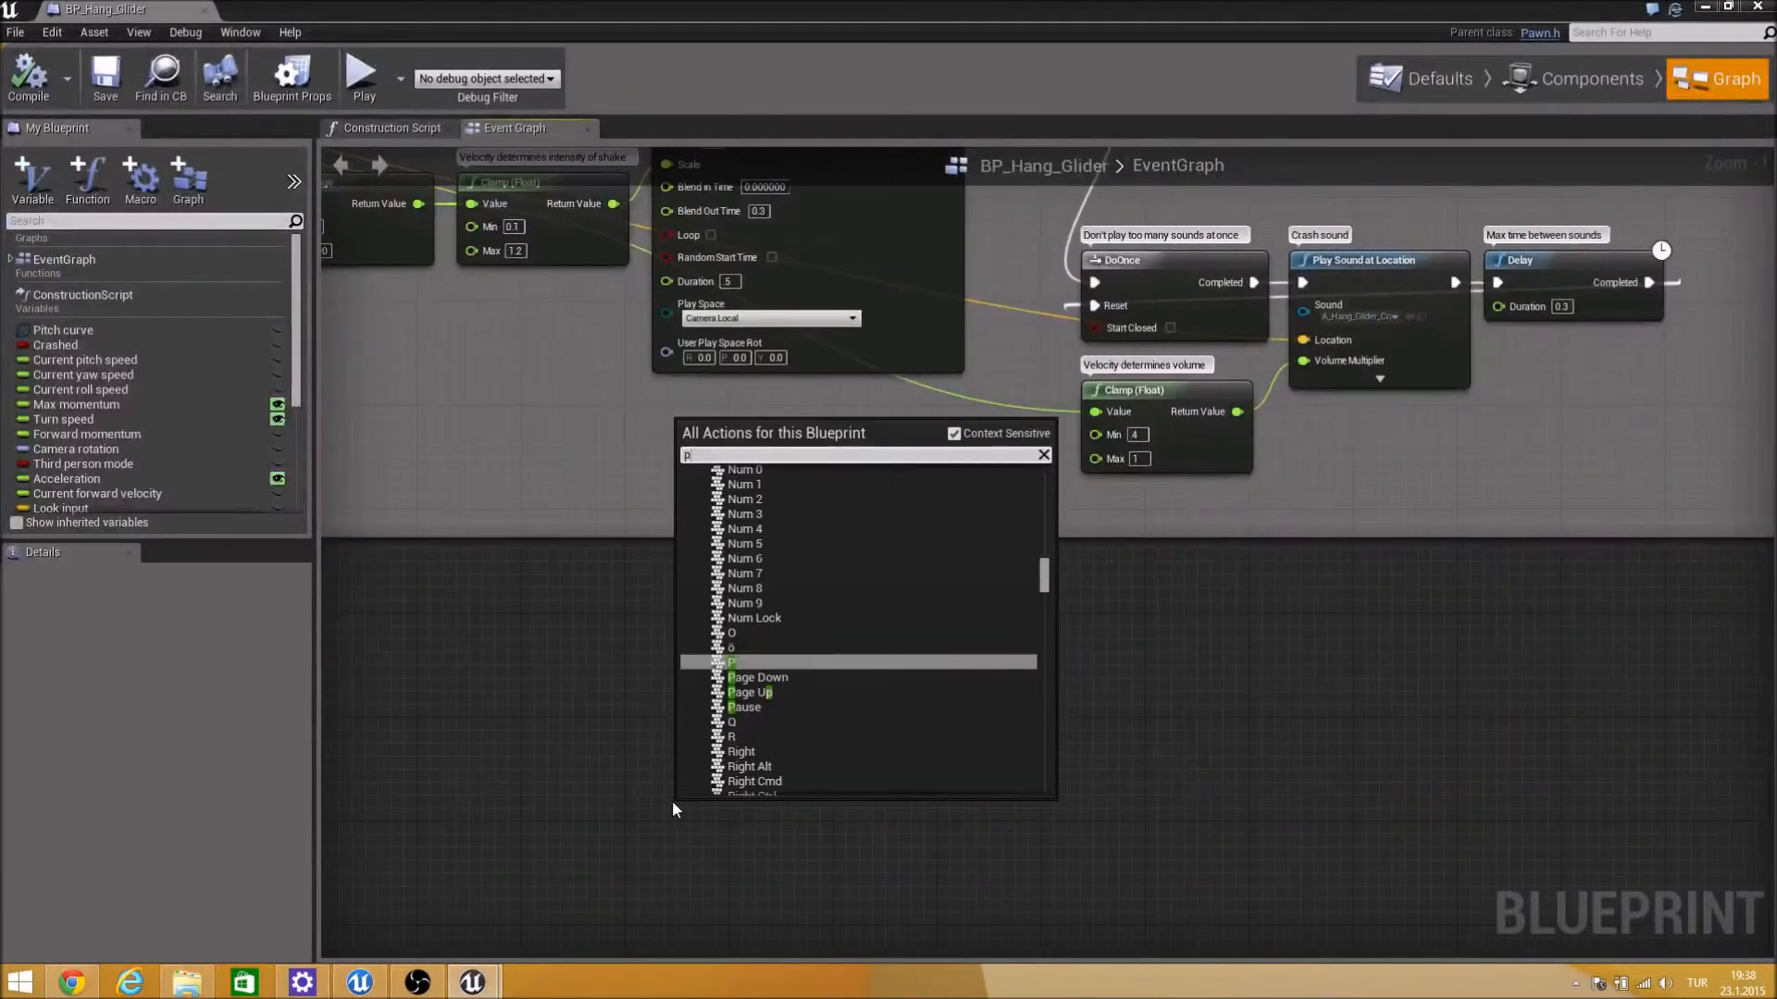
pyautogui.click(750, 662)
# Add a Set Game Paused node to the P event's Pressed output and enable its Paused option.
pyautogui.moveTo(819, 810); pyautogui.dragTo(853, 622, button='right')
pyautogui.moveTo(757, 631); pyautogui.dragTo(837, 620)
pyautogui.write('set game pau')
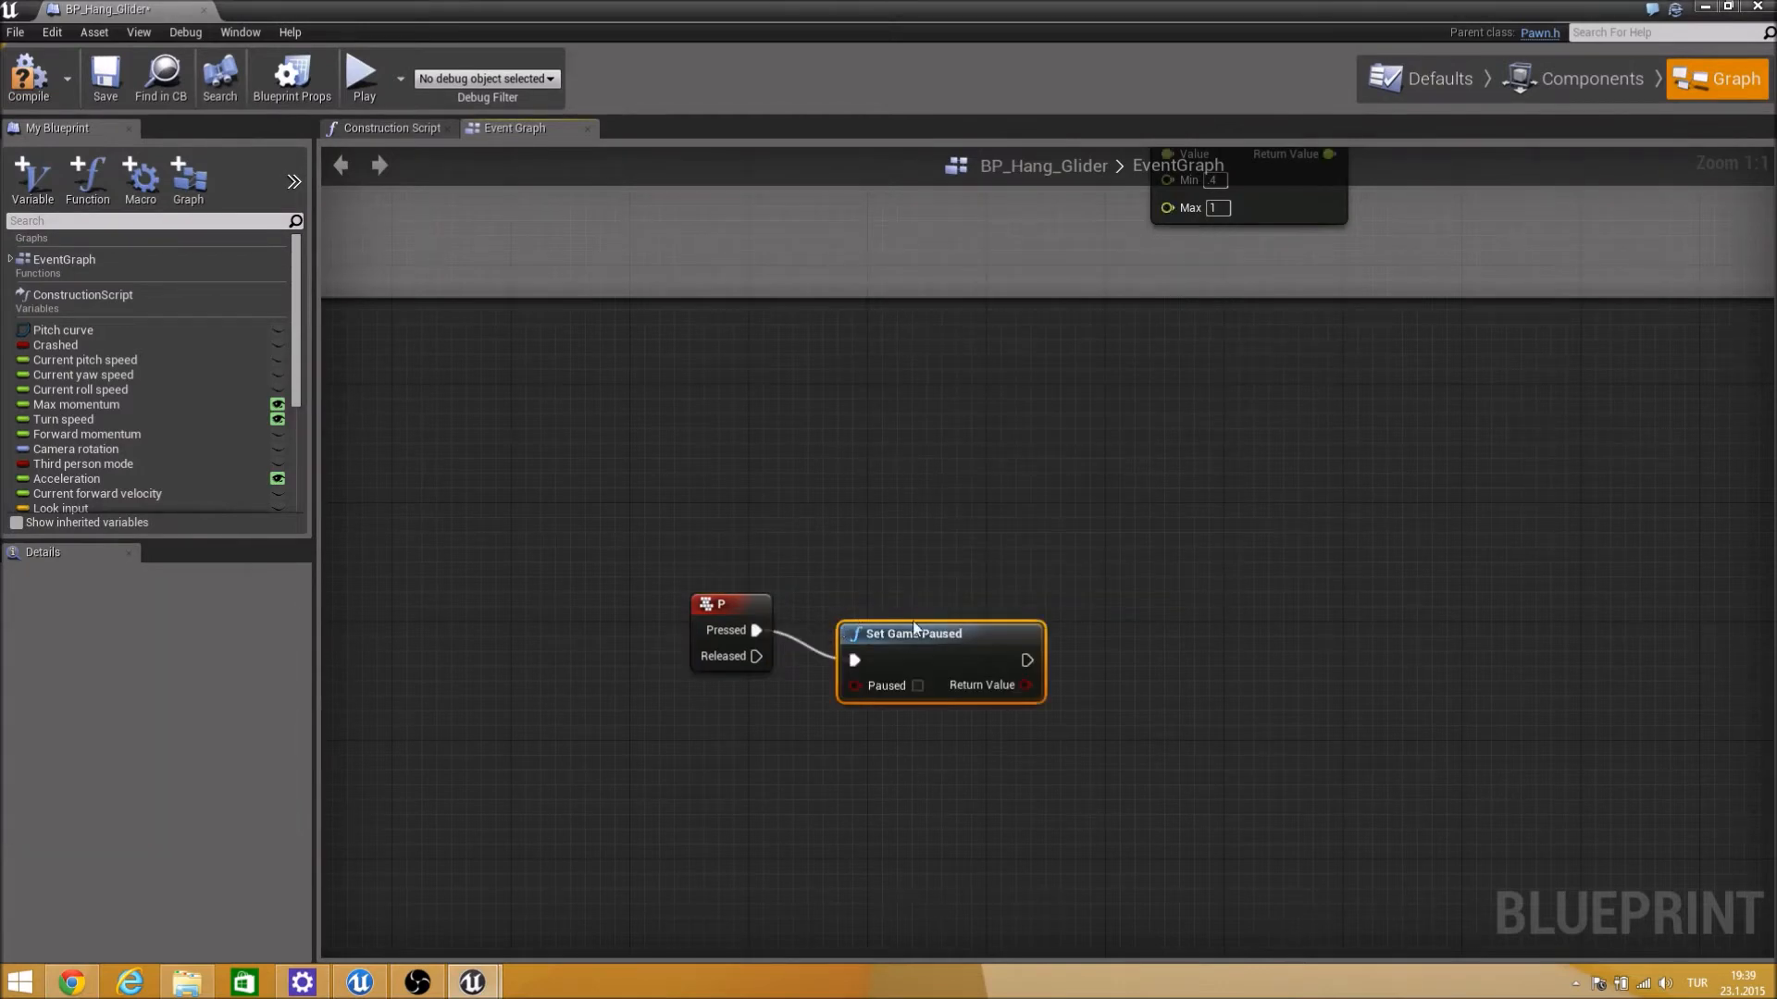
pyautogui.moveTo(912, 638); pyautogui.dragTo(877, 616)
pyautogui.click(886, 653)
pyautogui.click(1193, 674)
# Add a Create Widget node after Set Game Paused and choose WBP_SimpleMenu as its class.
pyautogui.moveTo(1201, 674); pyautogui.dragTo(1034, 631, button='right')
pyautogui.moveTo(829, 587); pyautogui.dragTo(908, 580)
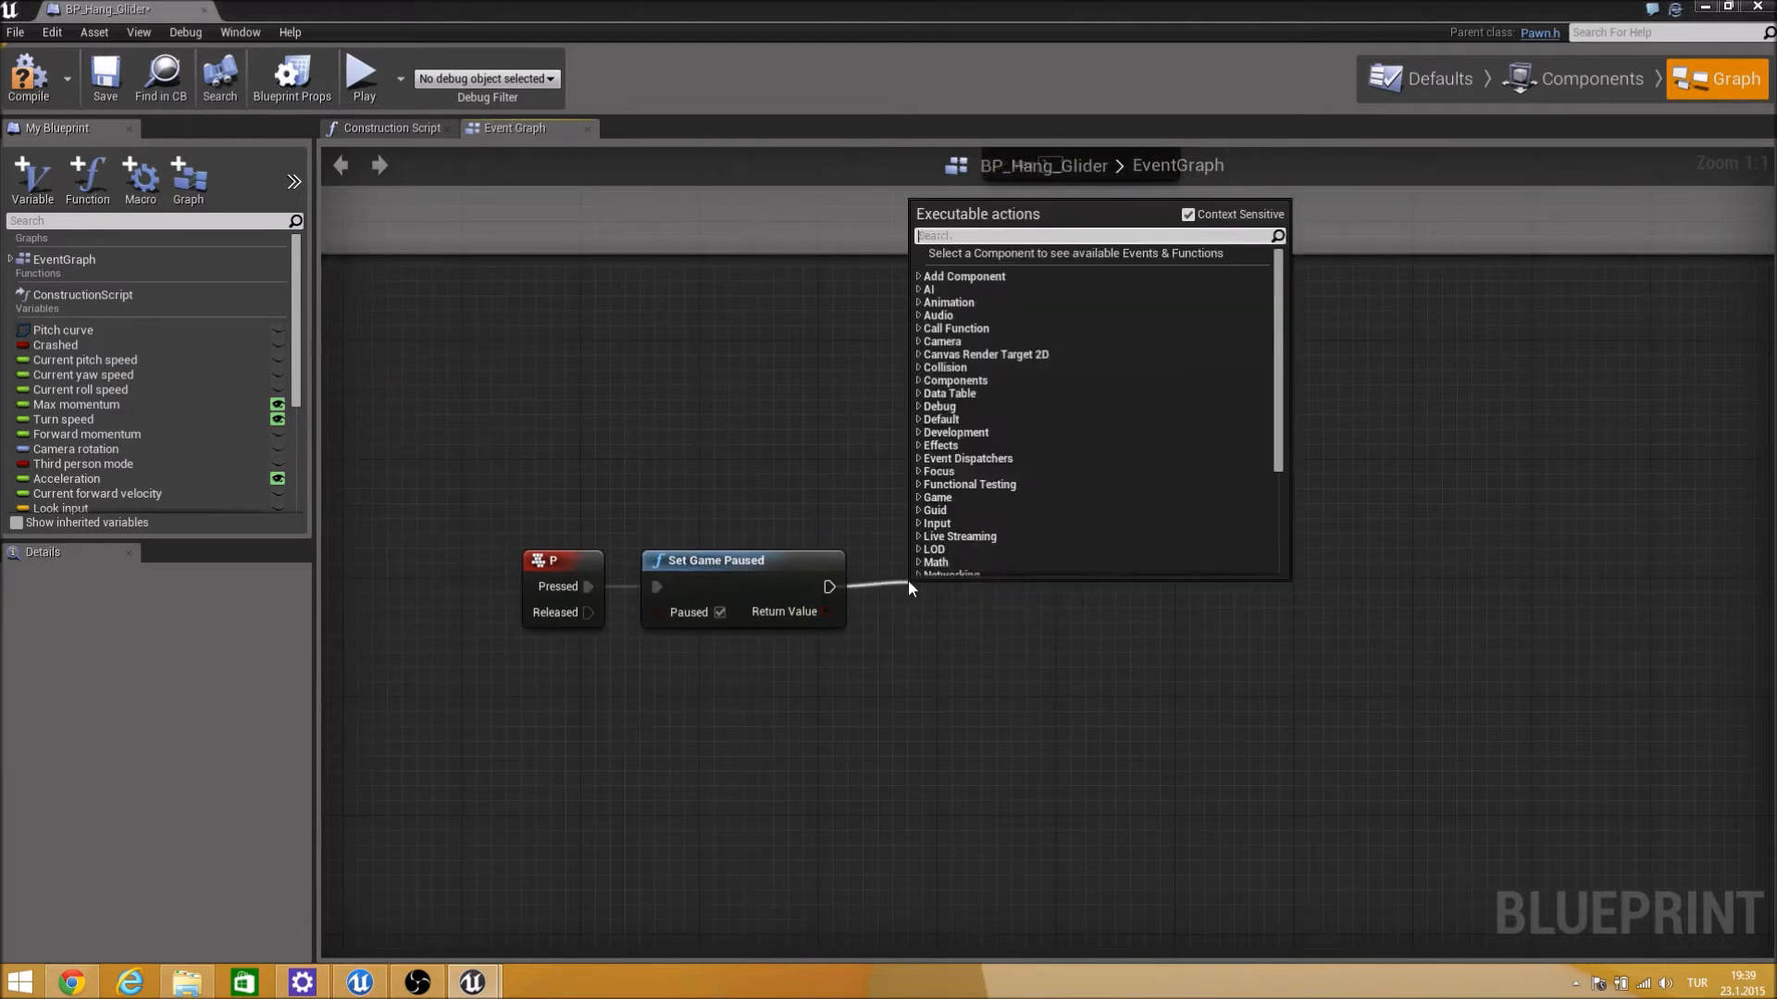
pyautogui.write('create wd')
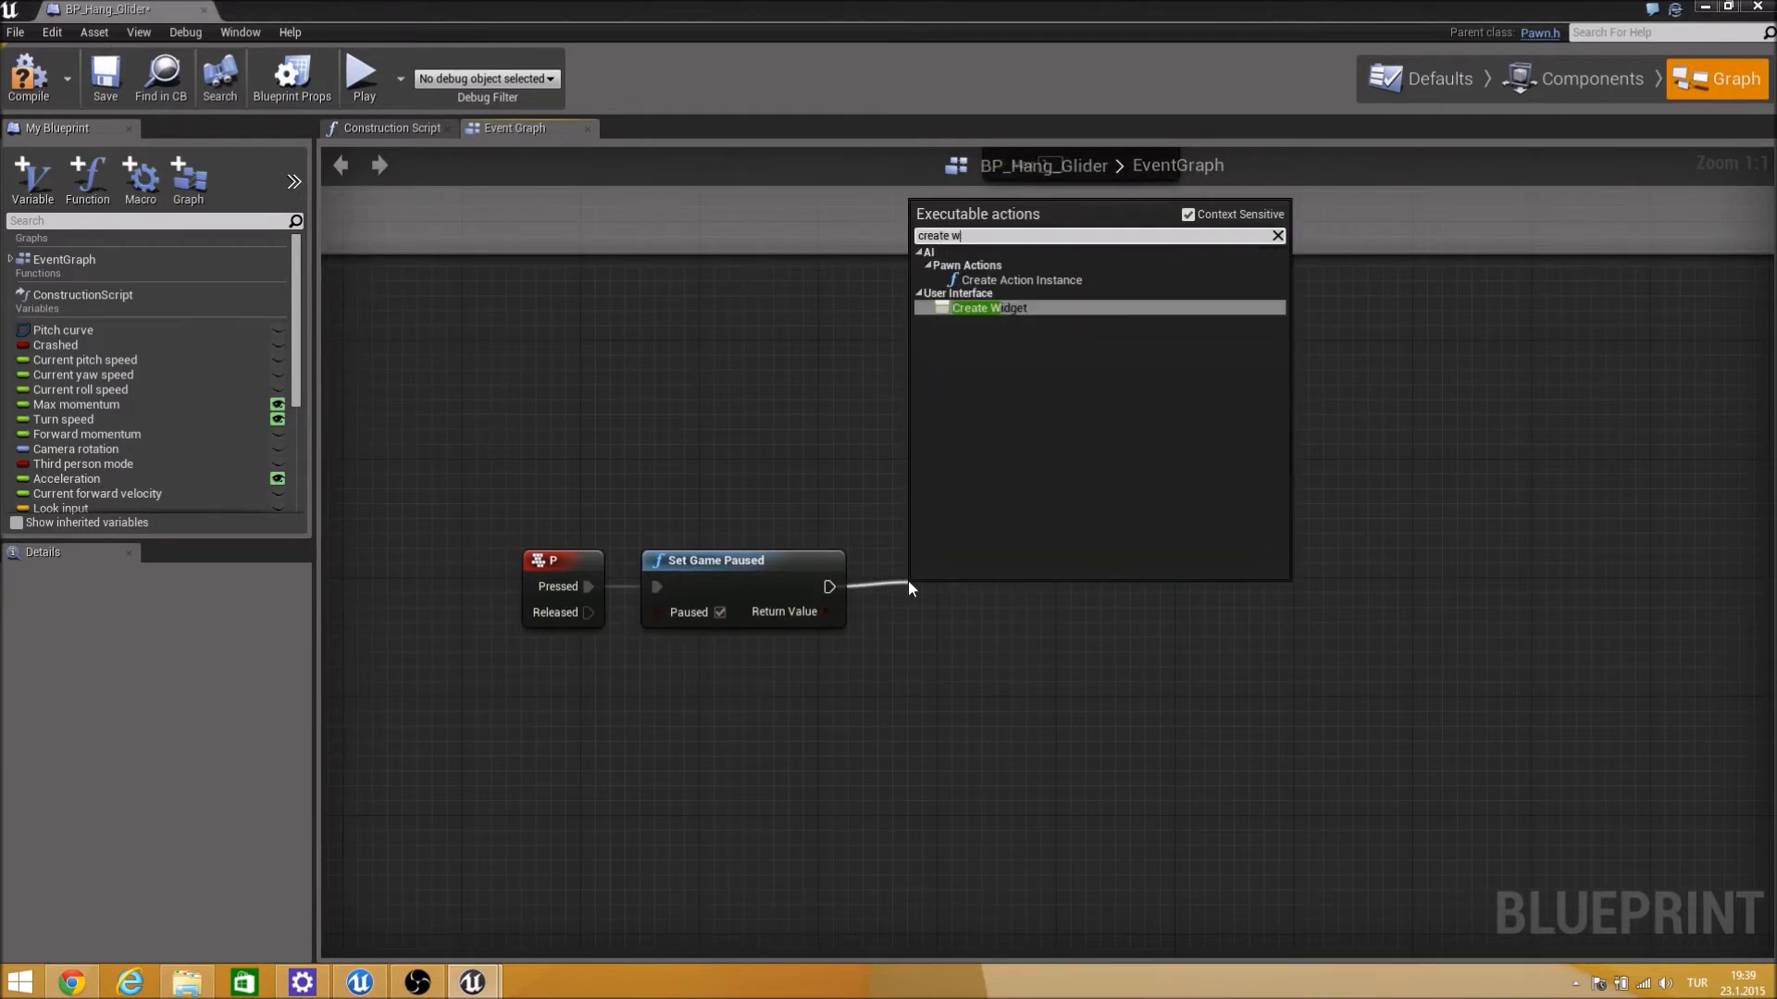
pyautogui.press('Return')
pyautogui.moveTo(996, 574); pyautogui.dragTo(967, 574)
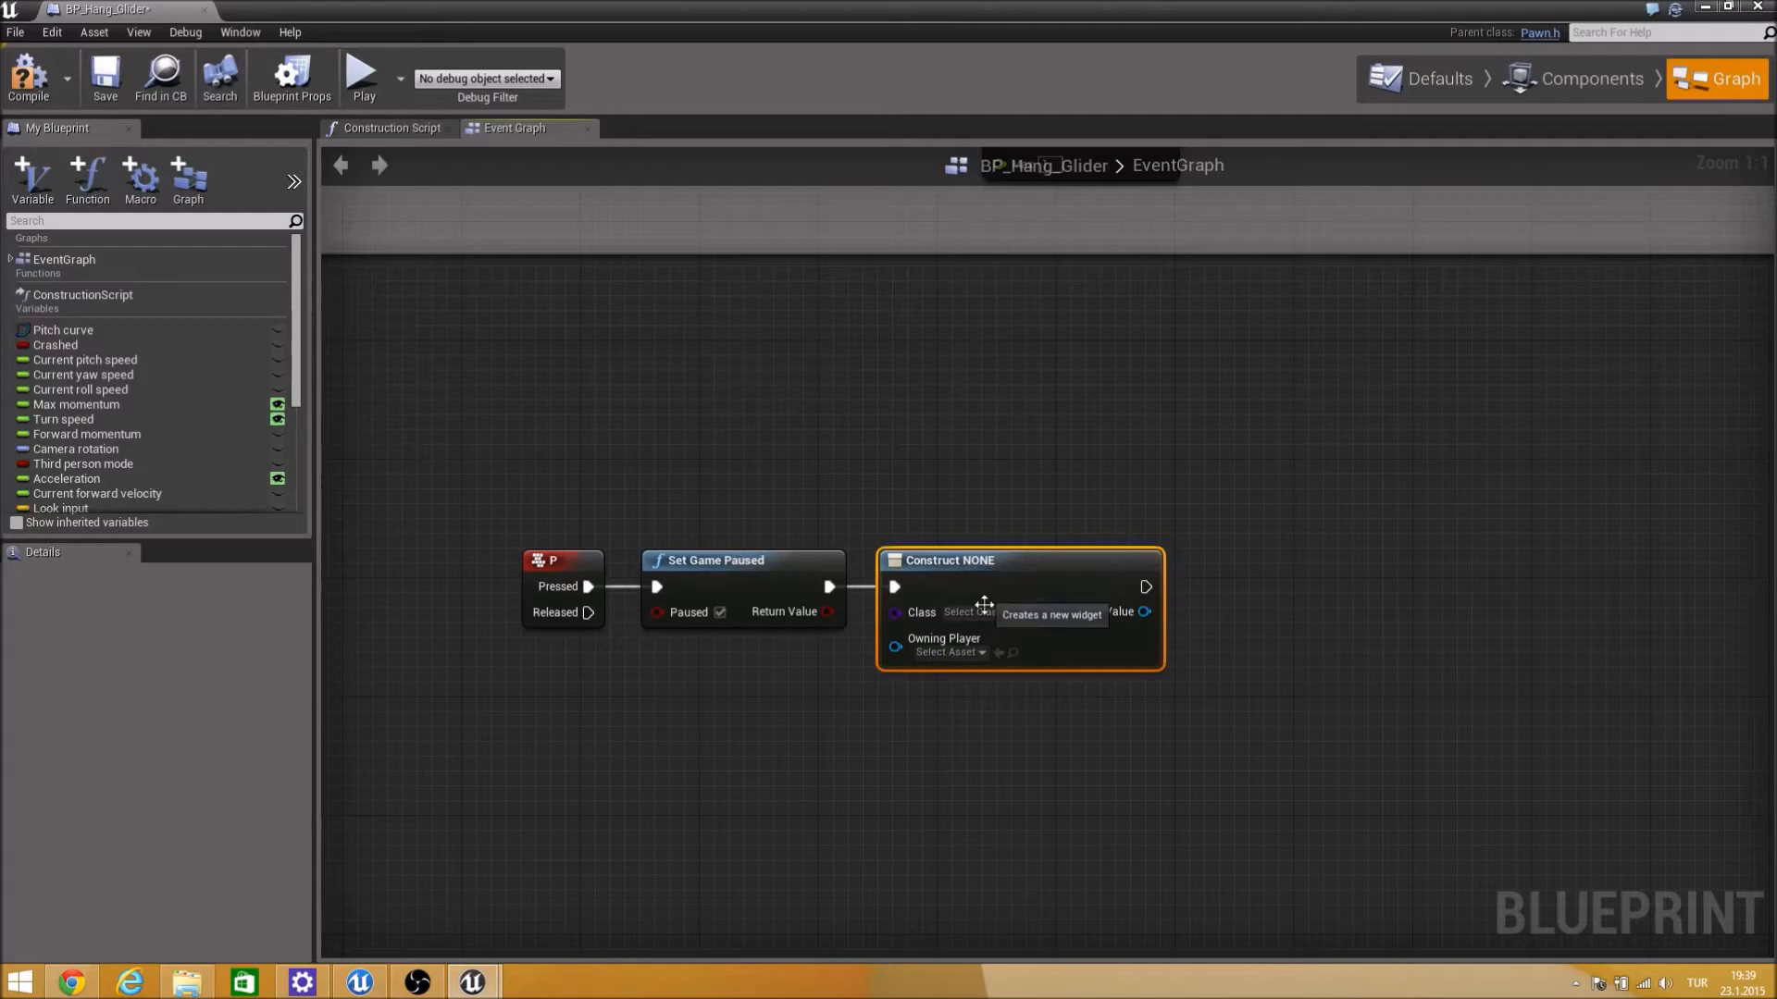
pyautogui.click(980, 609)
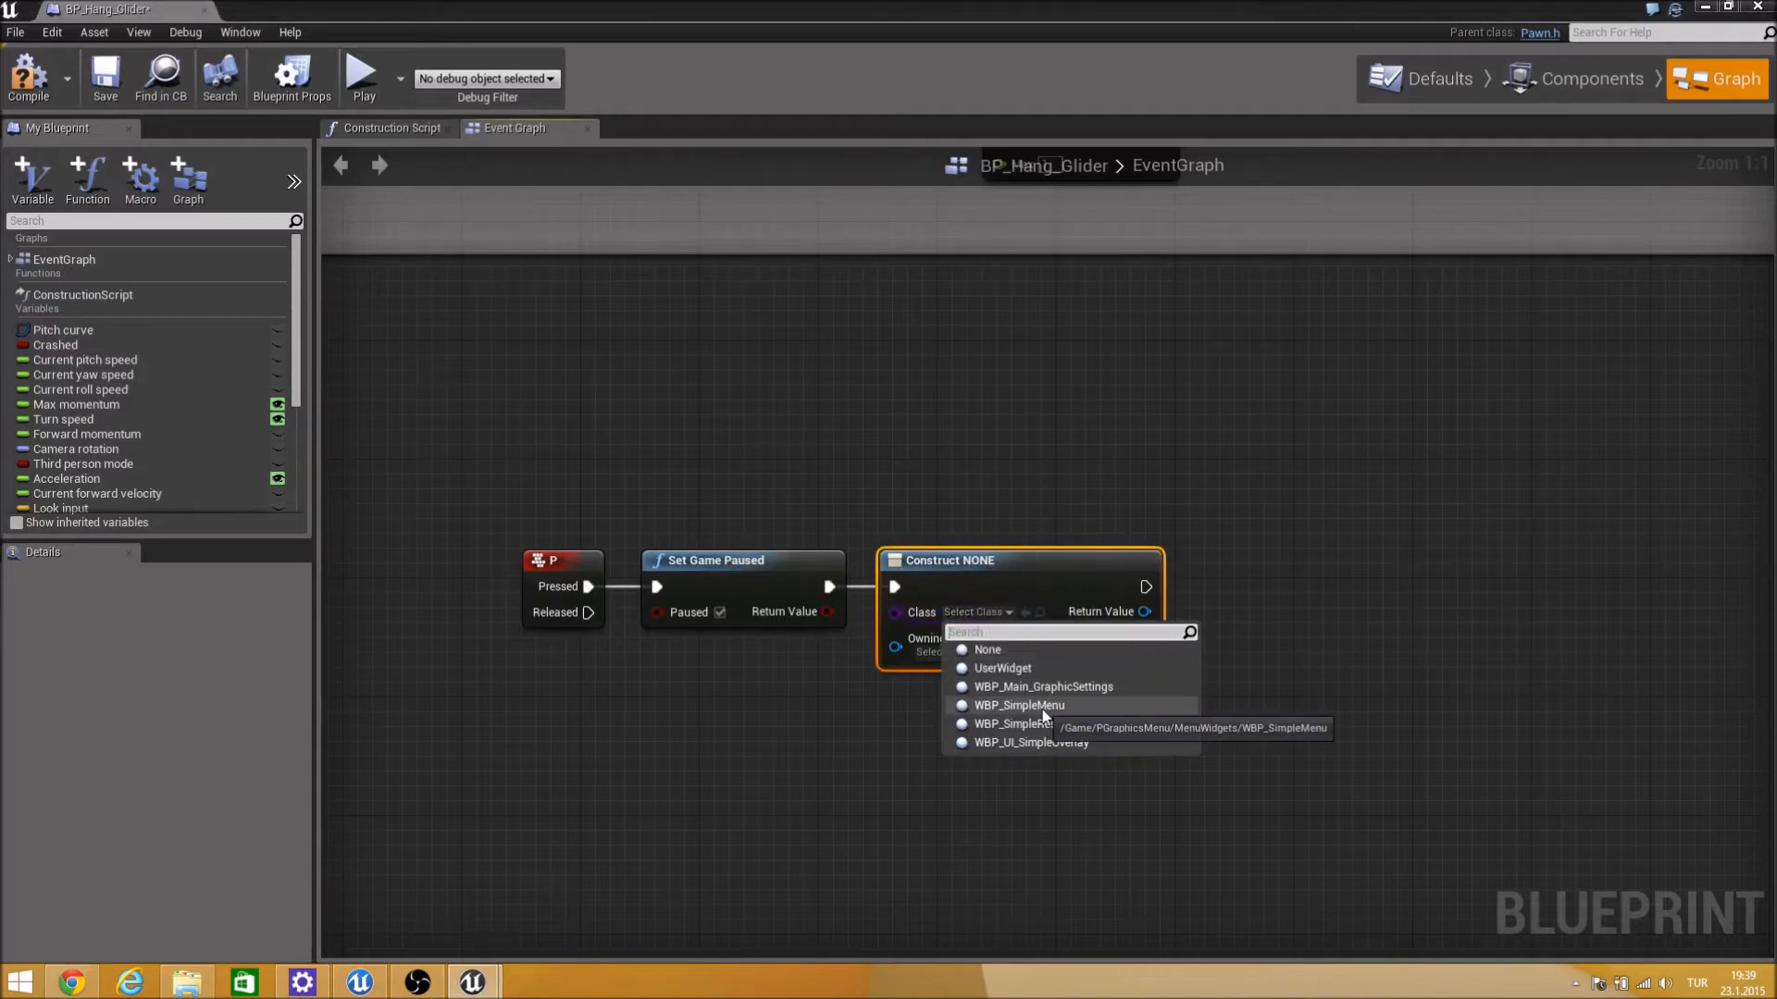
pyautogui.click(1017, 705)
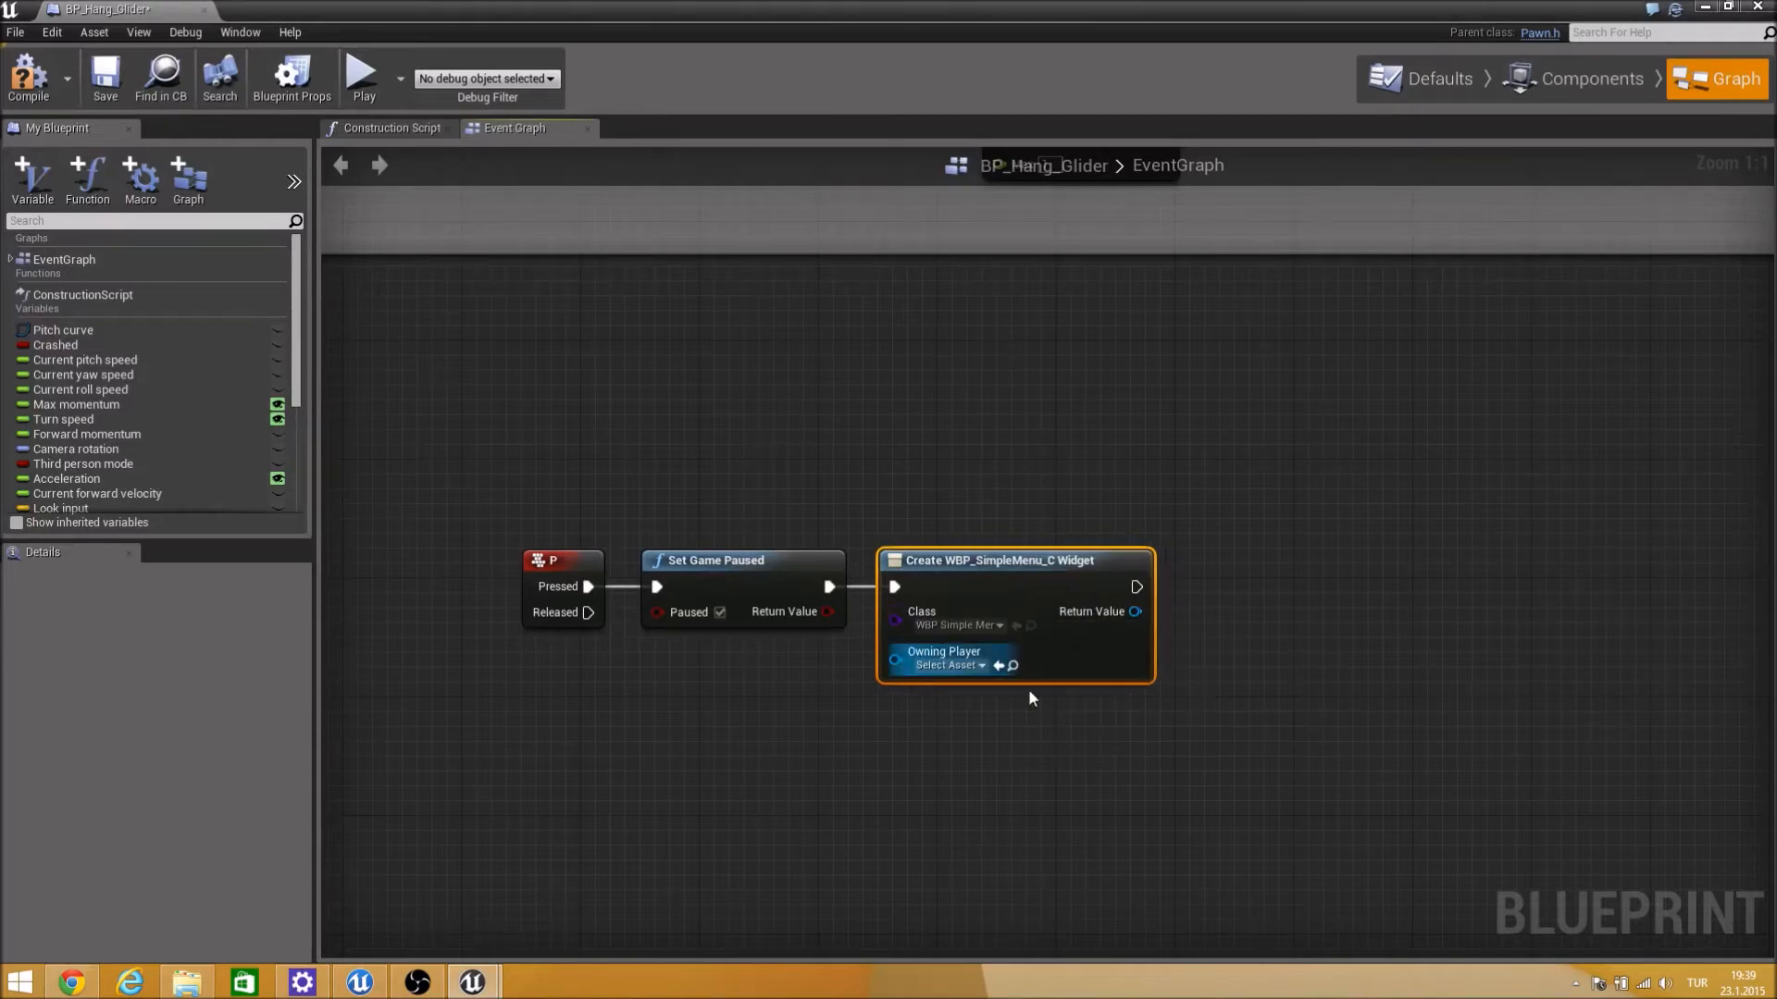
pyautogui.click(981, 628)
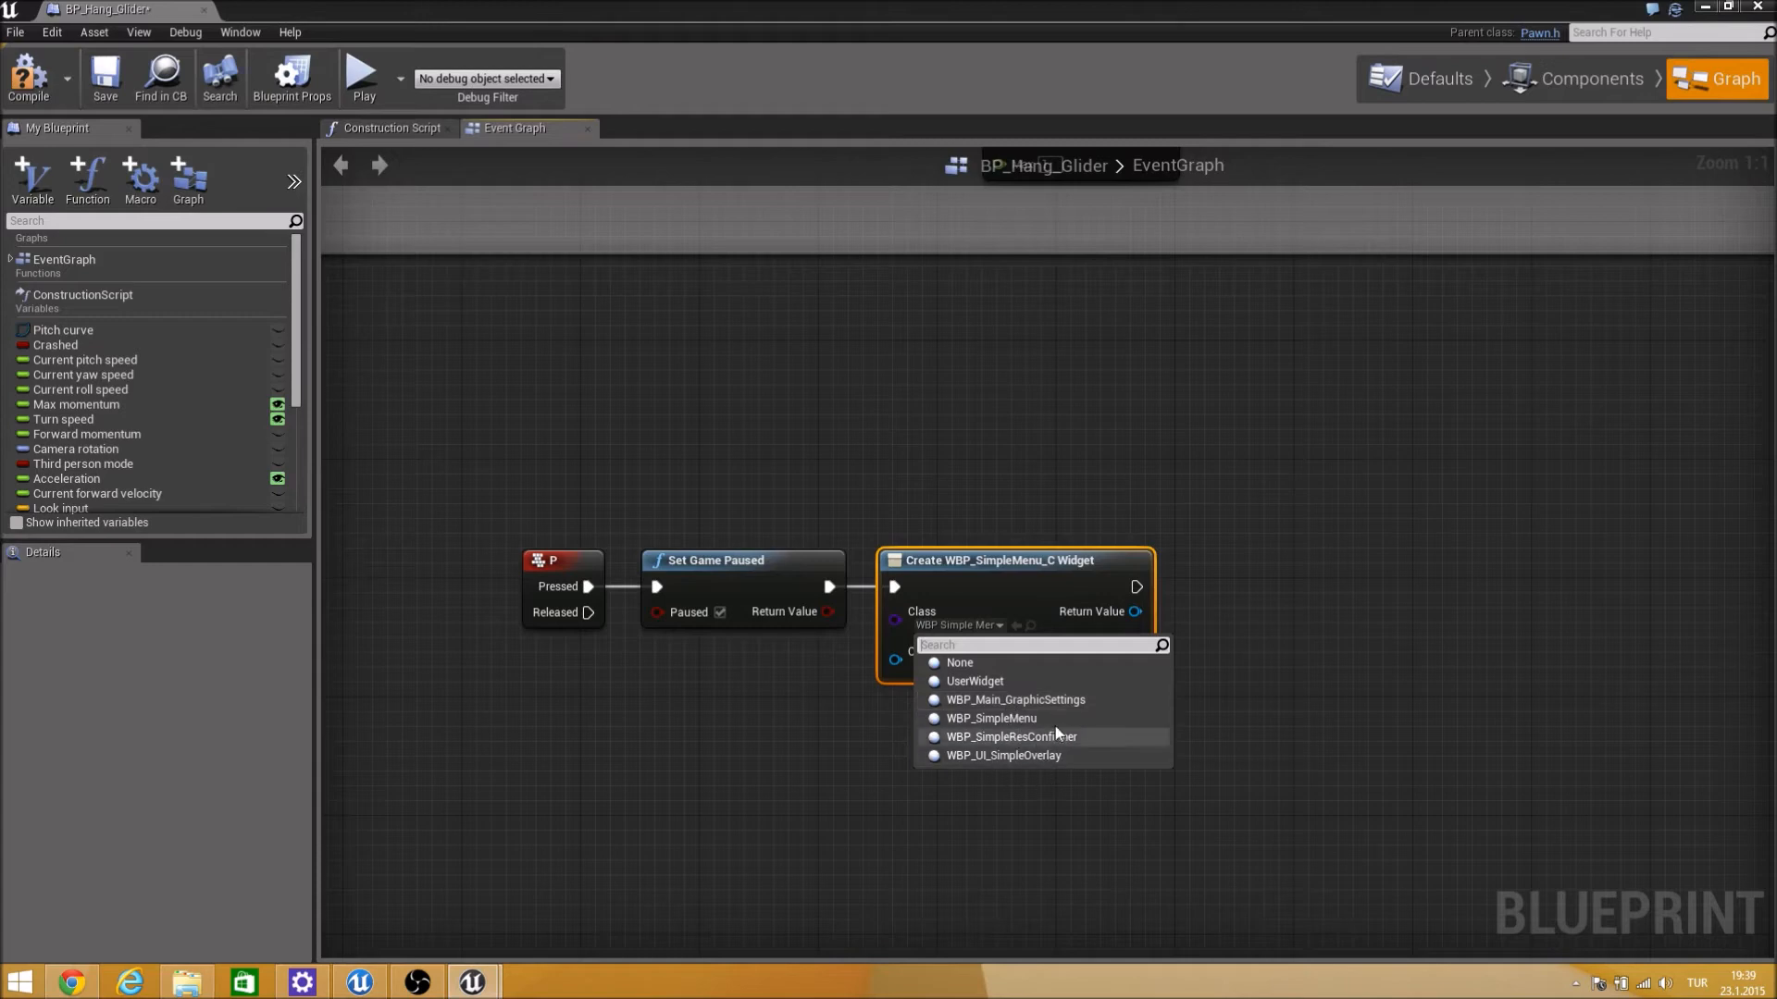
pyautogui.click(1344, 635)
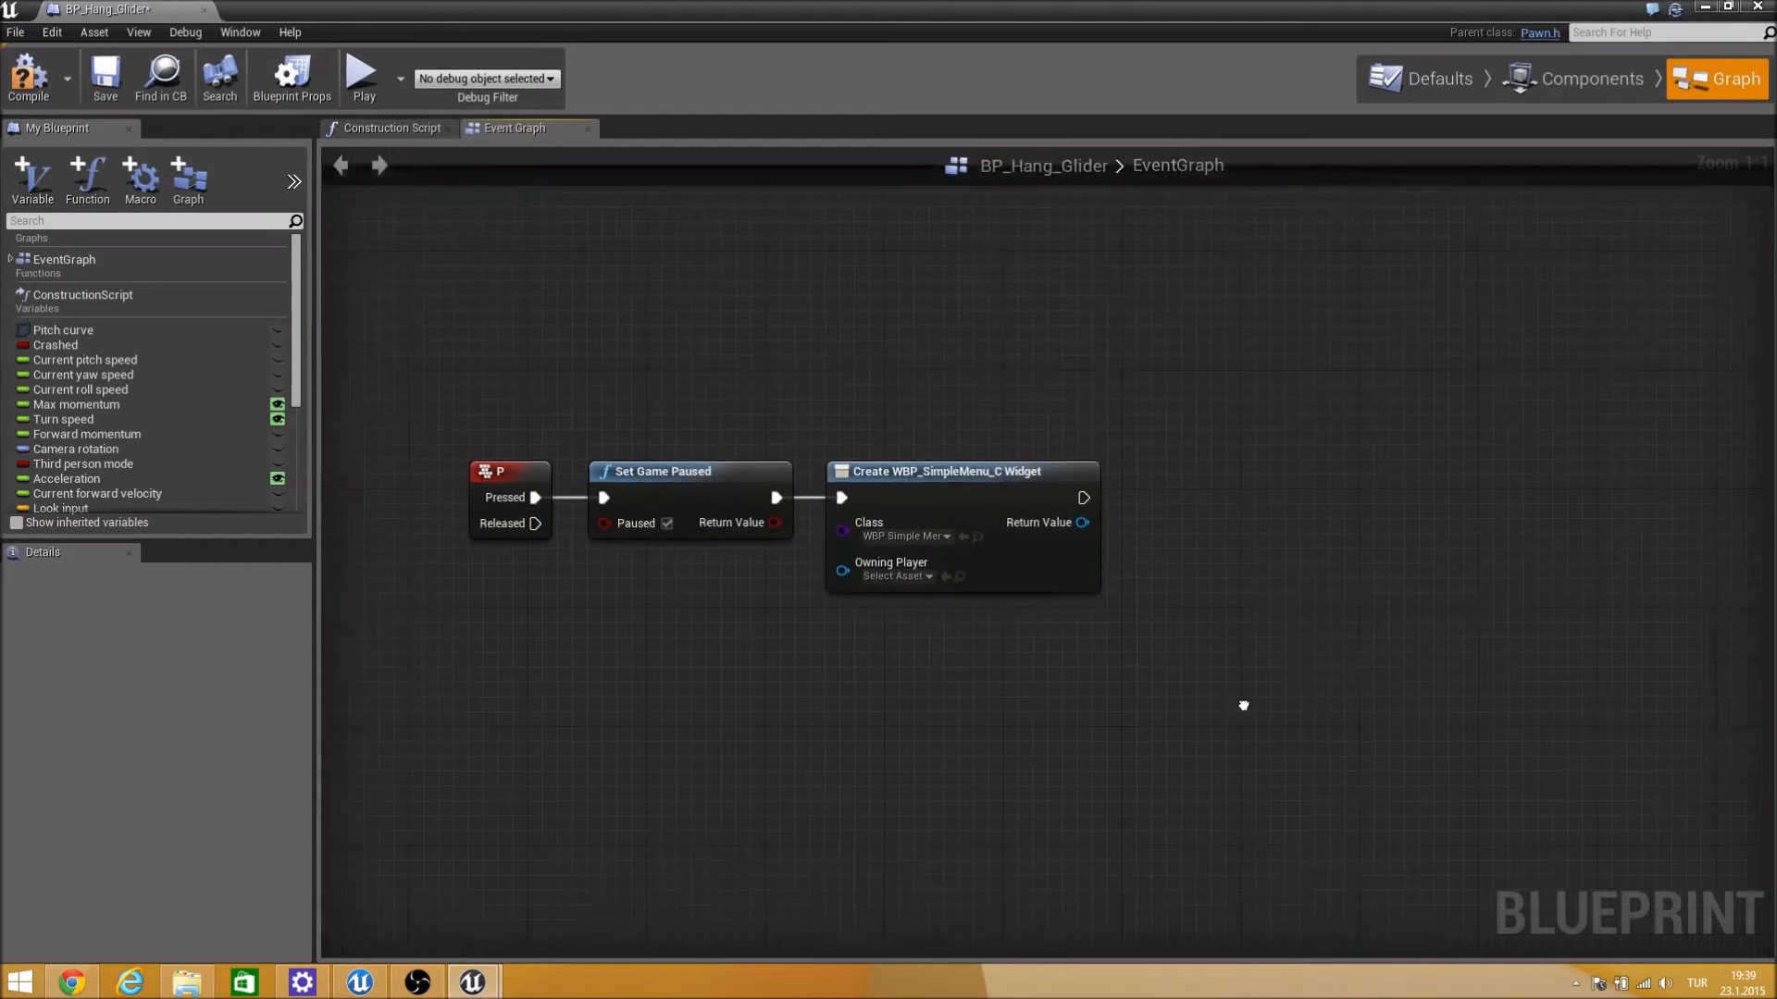
# Add an Add to Viewport node from the WBP_SimpleMenu widget's return value and align it with the node chain.
pyautogui.moveTo(1057, 509); pyautogui.dragTo(1127, 507)
pyautogui.write('add to')
pyautogui.press('Return')
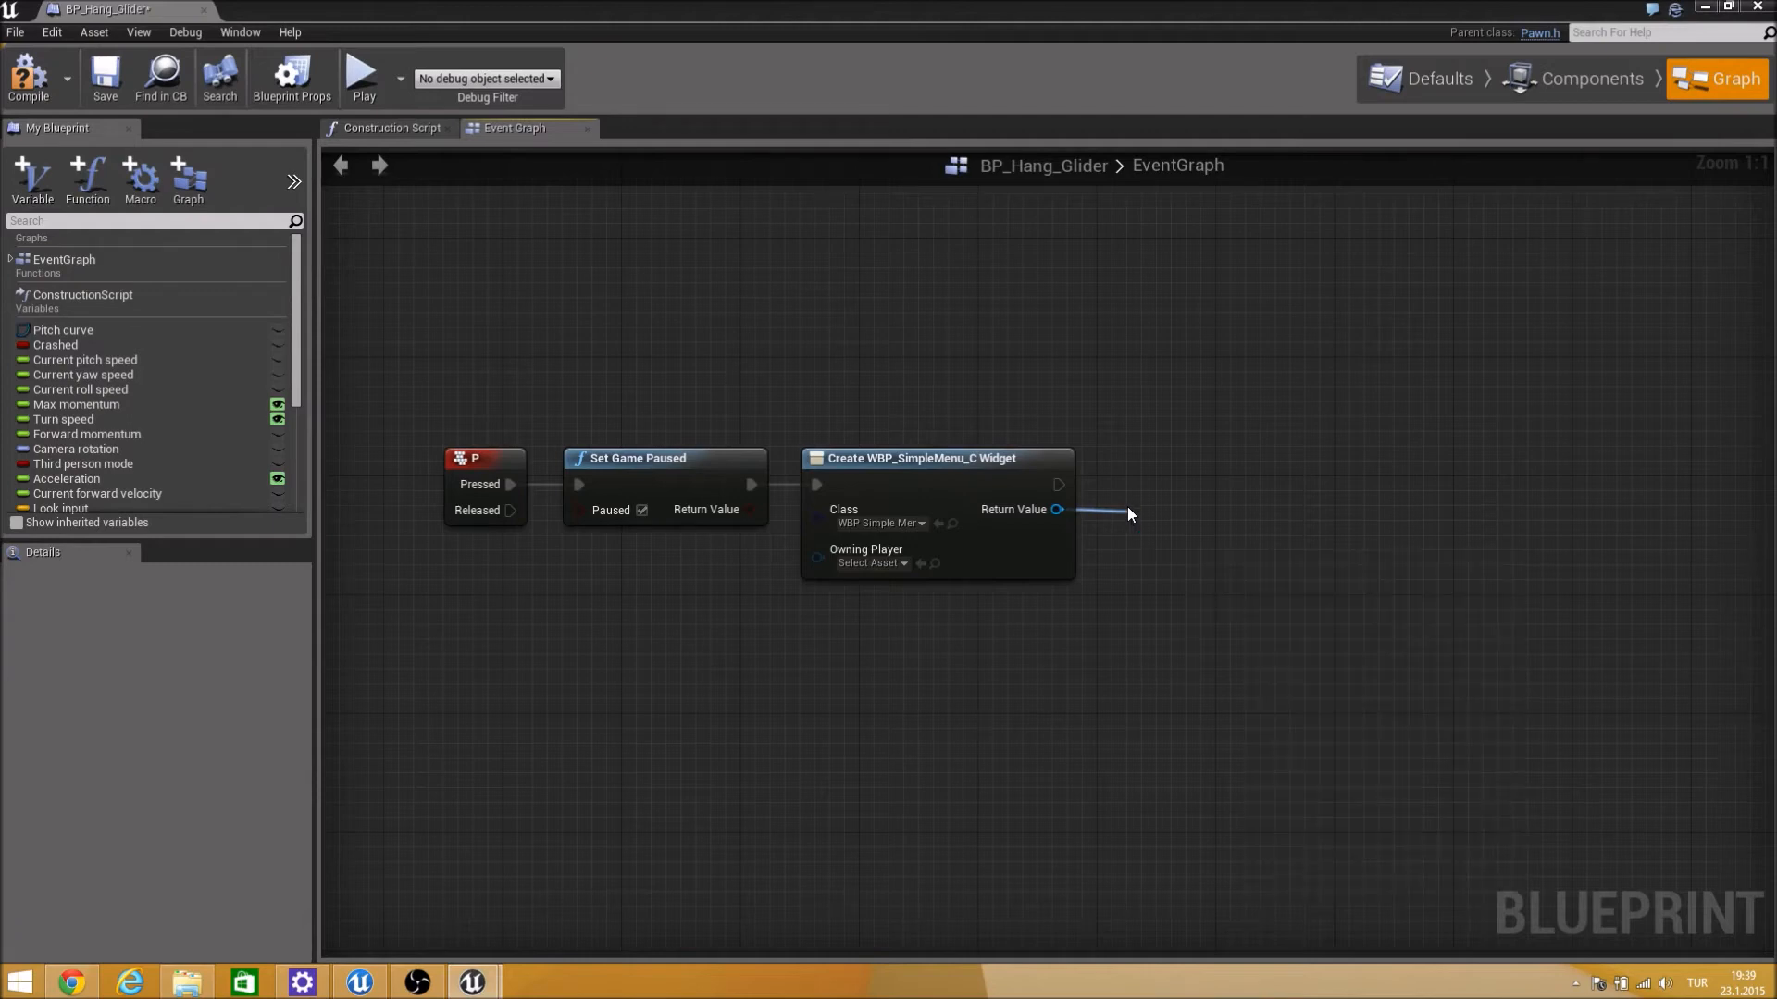
pyautogui.moveTo(1173, 530); pyautogui.dragTo(1157, 456)
pyautogui.click(1349, 641)
# Add a Get Player Controller node below the Add to Viewport node.
pyautogui.moveTo(1349, 641); pyautogui.dragTo(1139, 619, button='right')
pyautogui.rightClick(903, 583)
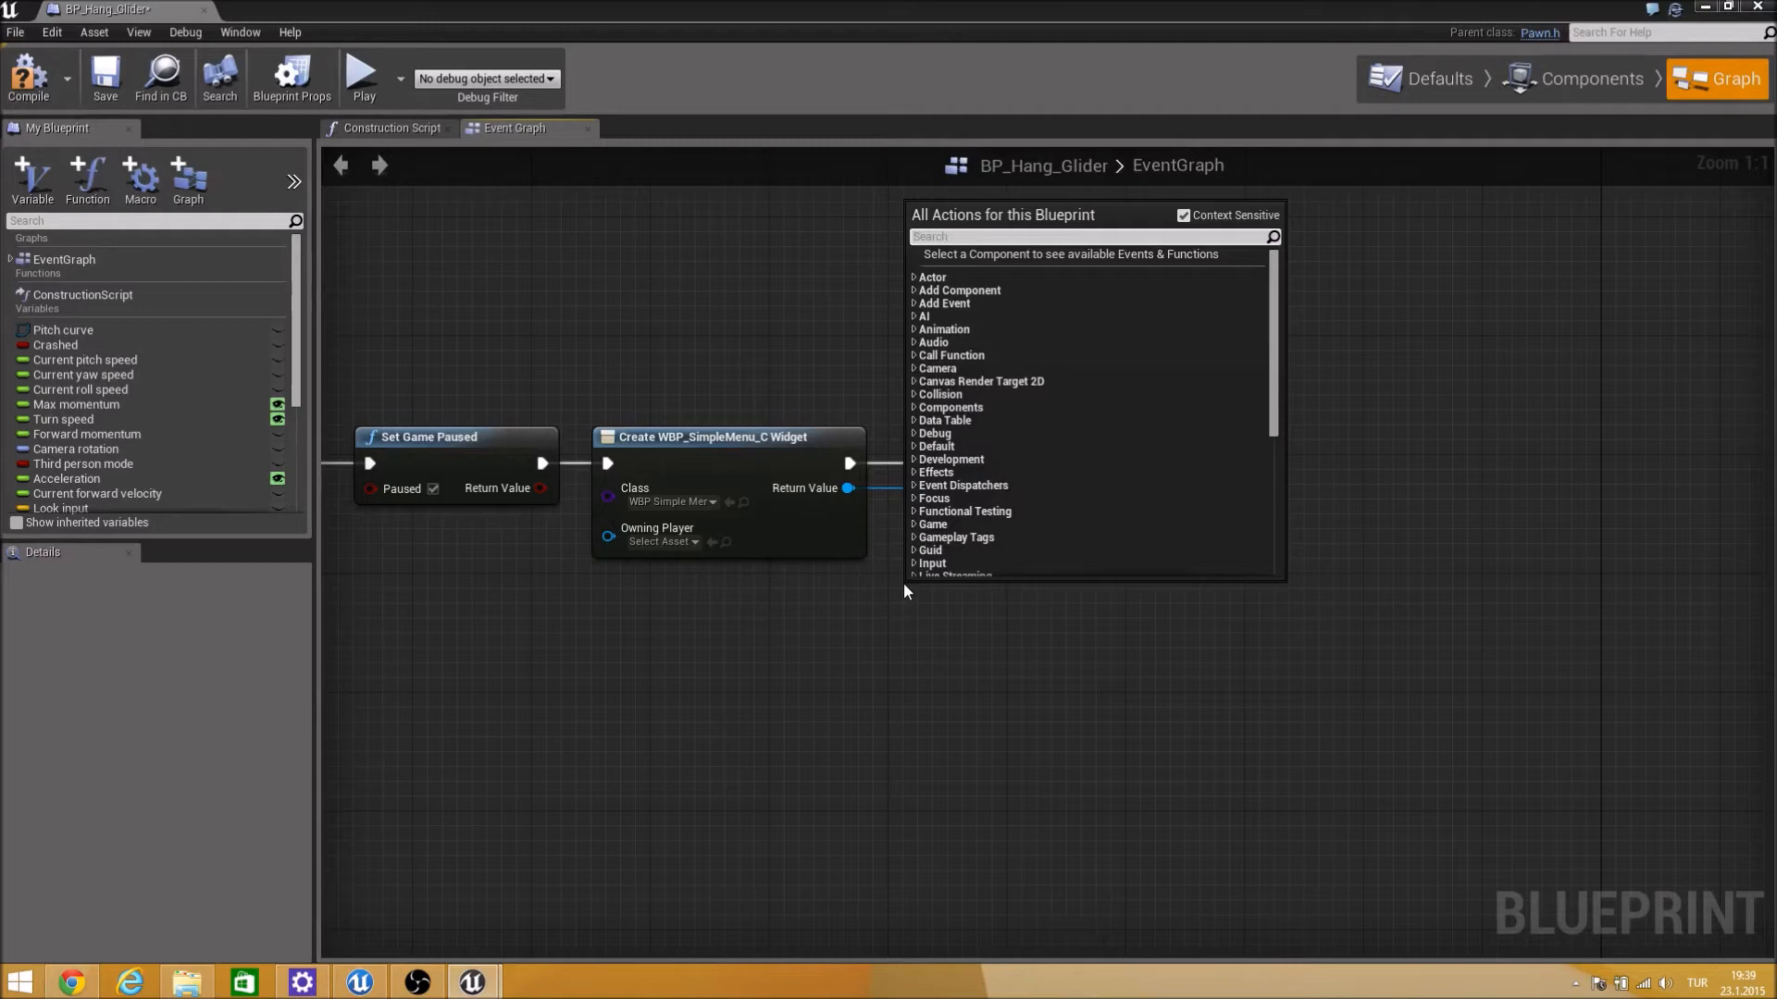
pyautogui.write('get p')
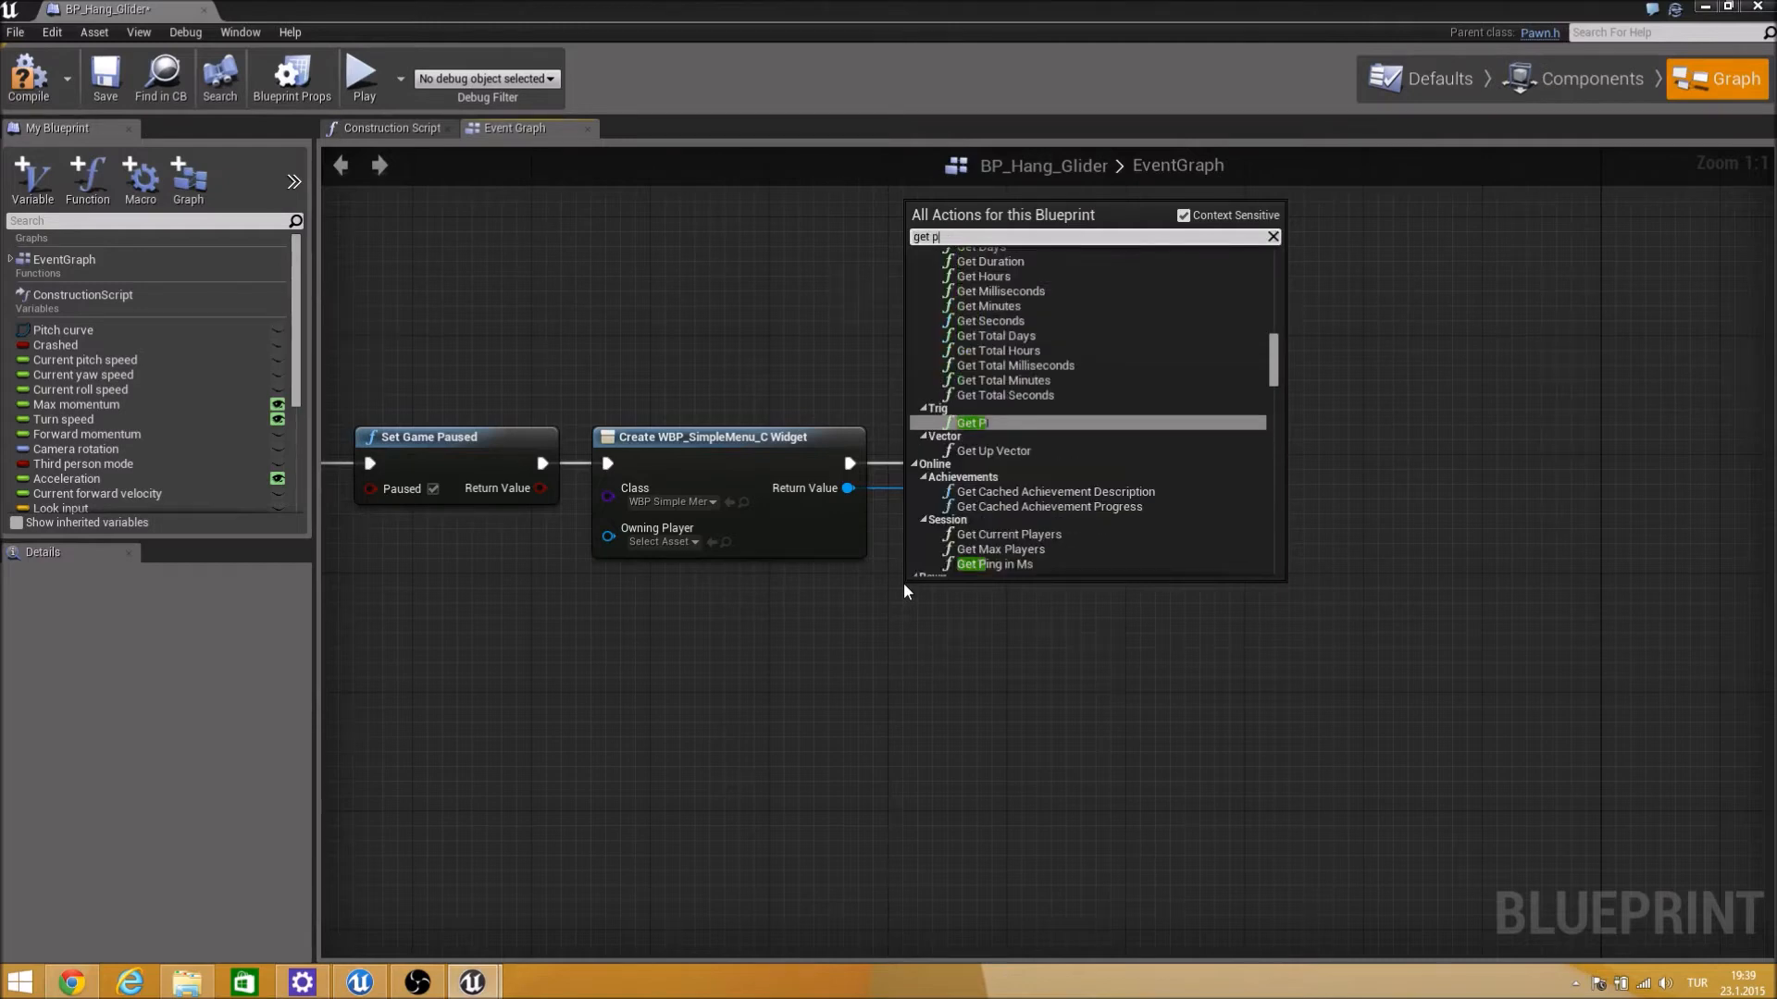
pyautogui.write('layer con')
pyautogui.press('Return')
# Add a Set Show Mouse Cursor node from the player controller, enable it, and connect it after Add to Viewport.
pyautogui.moveTo(1122, 627); pyautogui.dragTo(1151, 527)
pyautogui.write('show curs')
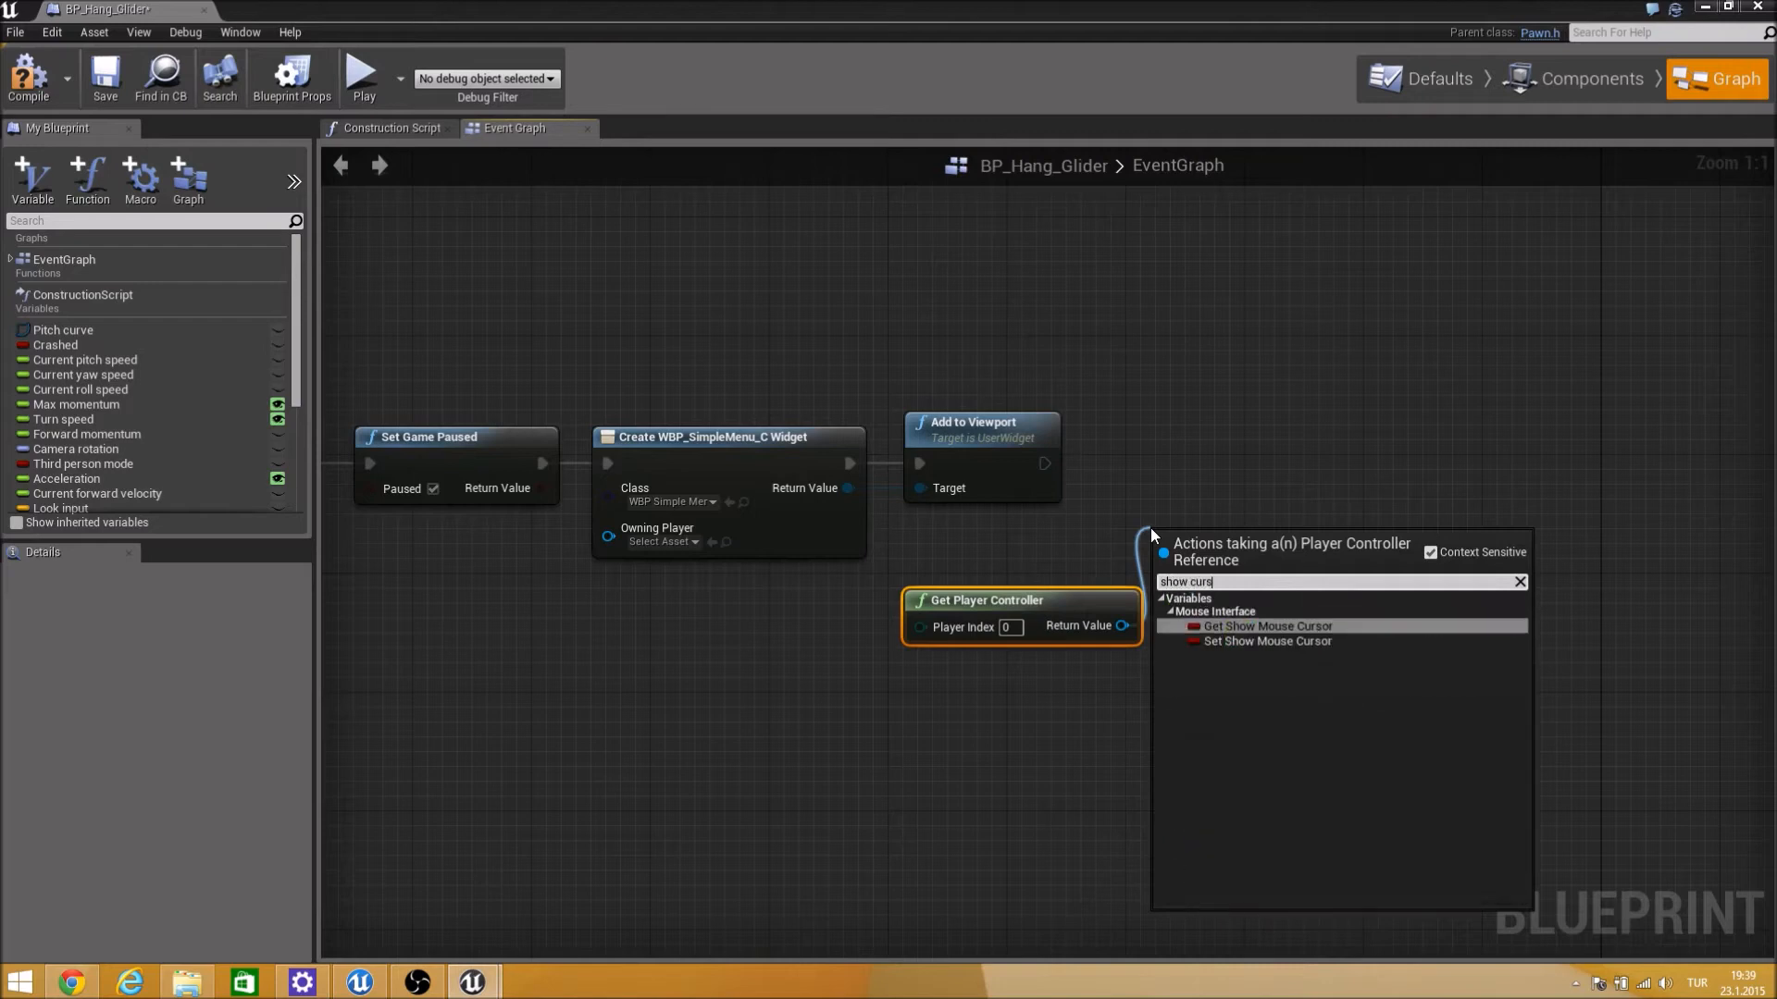
pyautogui.press('Down')
pyautogui.press('Return')
pyautogui.moveTo(1173, 545); pyautogui.dragTo(1114, 471)
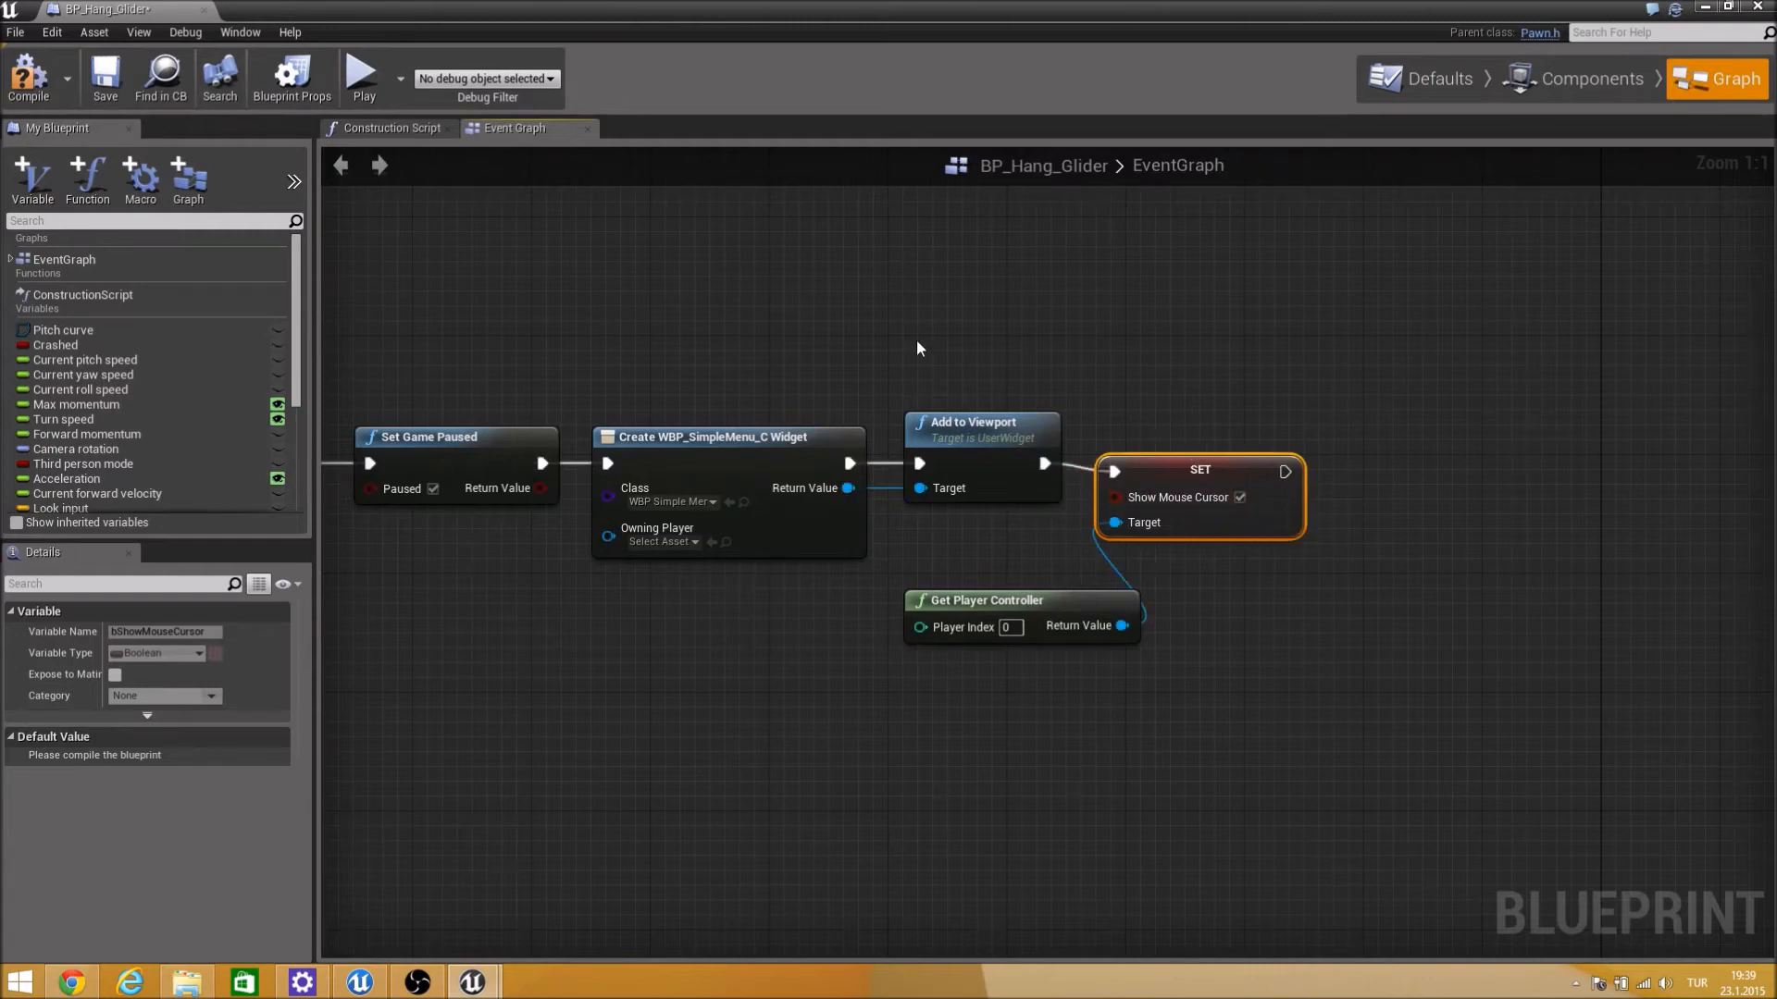
pyautogui.moveTo(969, 368); pyautogui.dragTo(1048, 394, button='right')
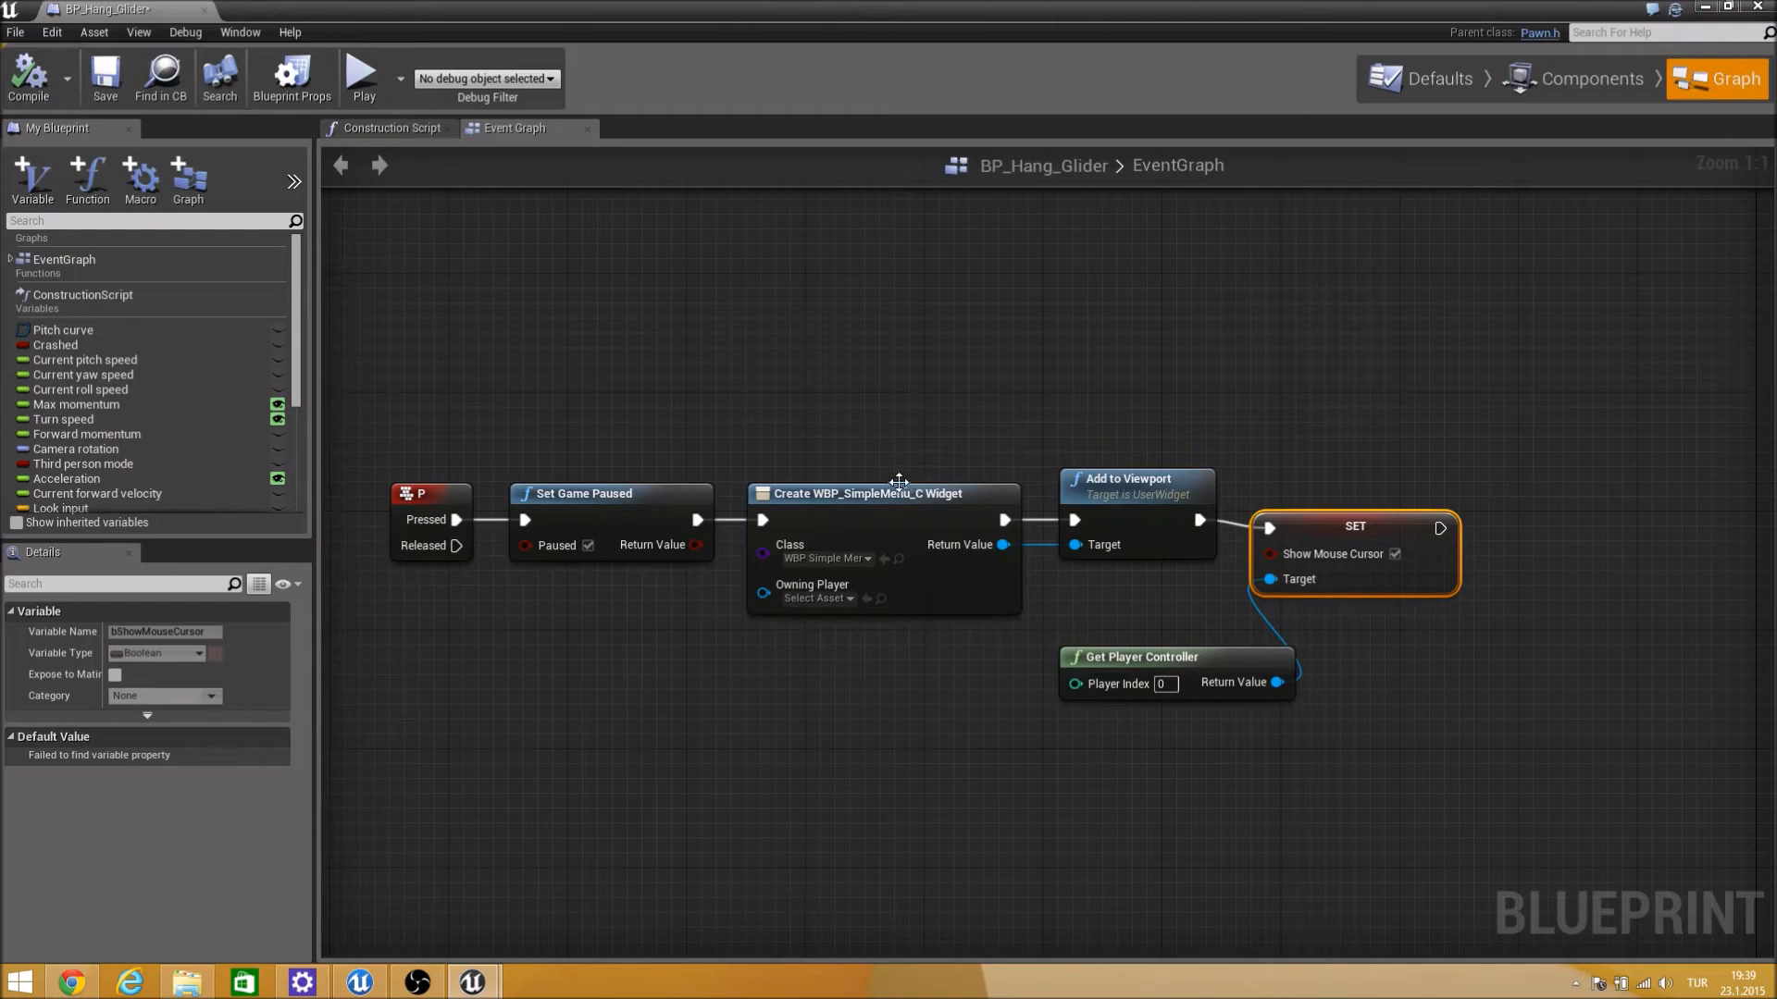
# Return to the level editor, select all usable options for BP_GraphicsMain, and set its savefile name to testLandscape.
pyautogui.click(1702, 6)
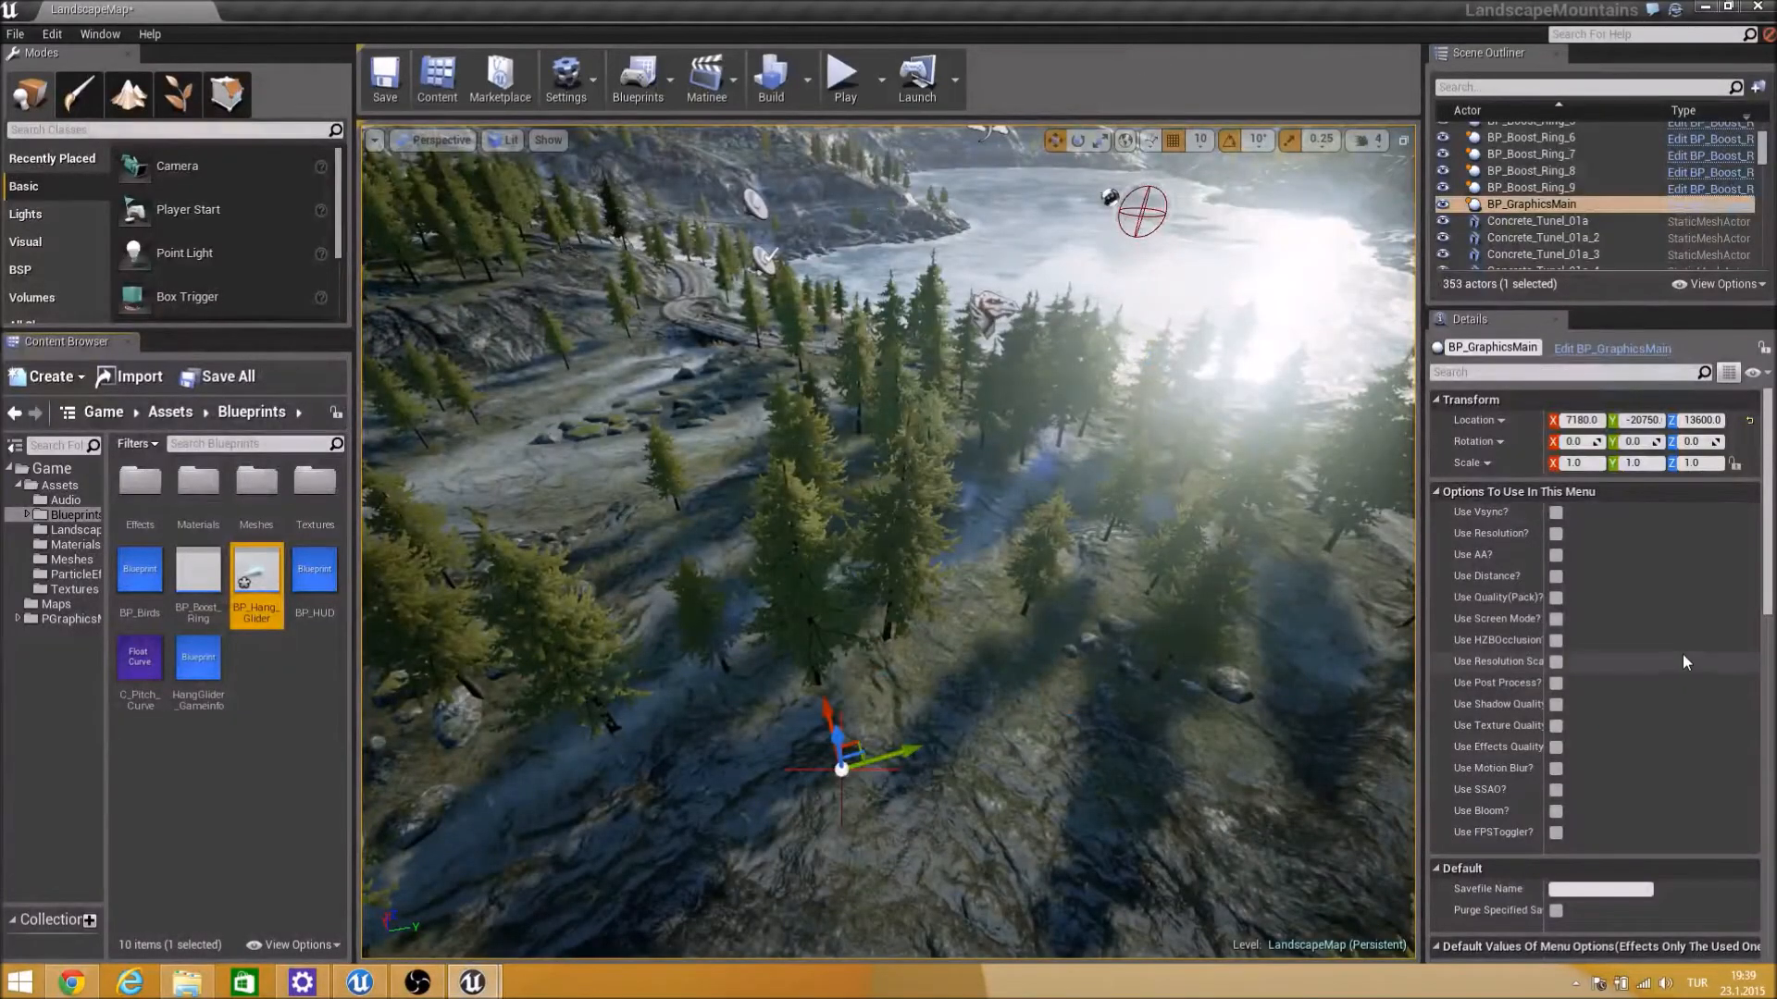
pyautogui.scroll(-5, 1683, 657)
pyautogui.scroll(-12, 1596, 685)
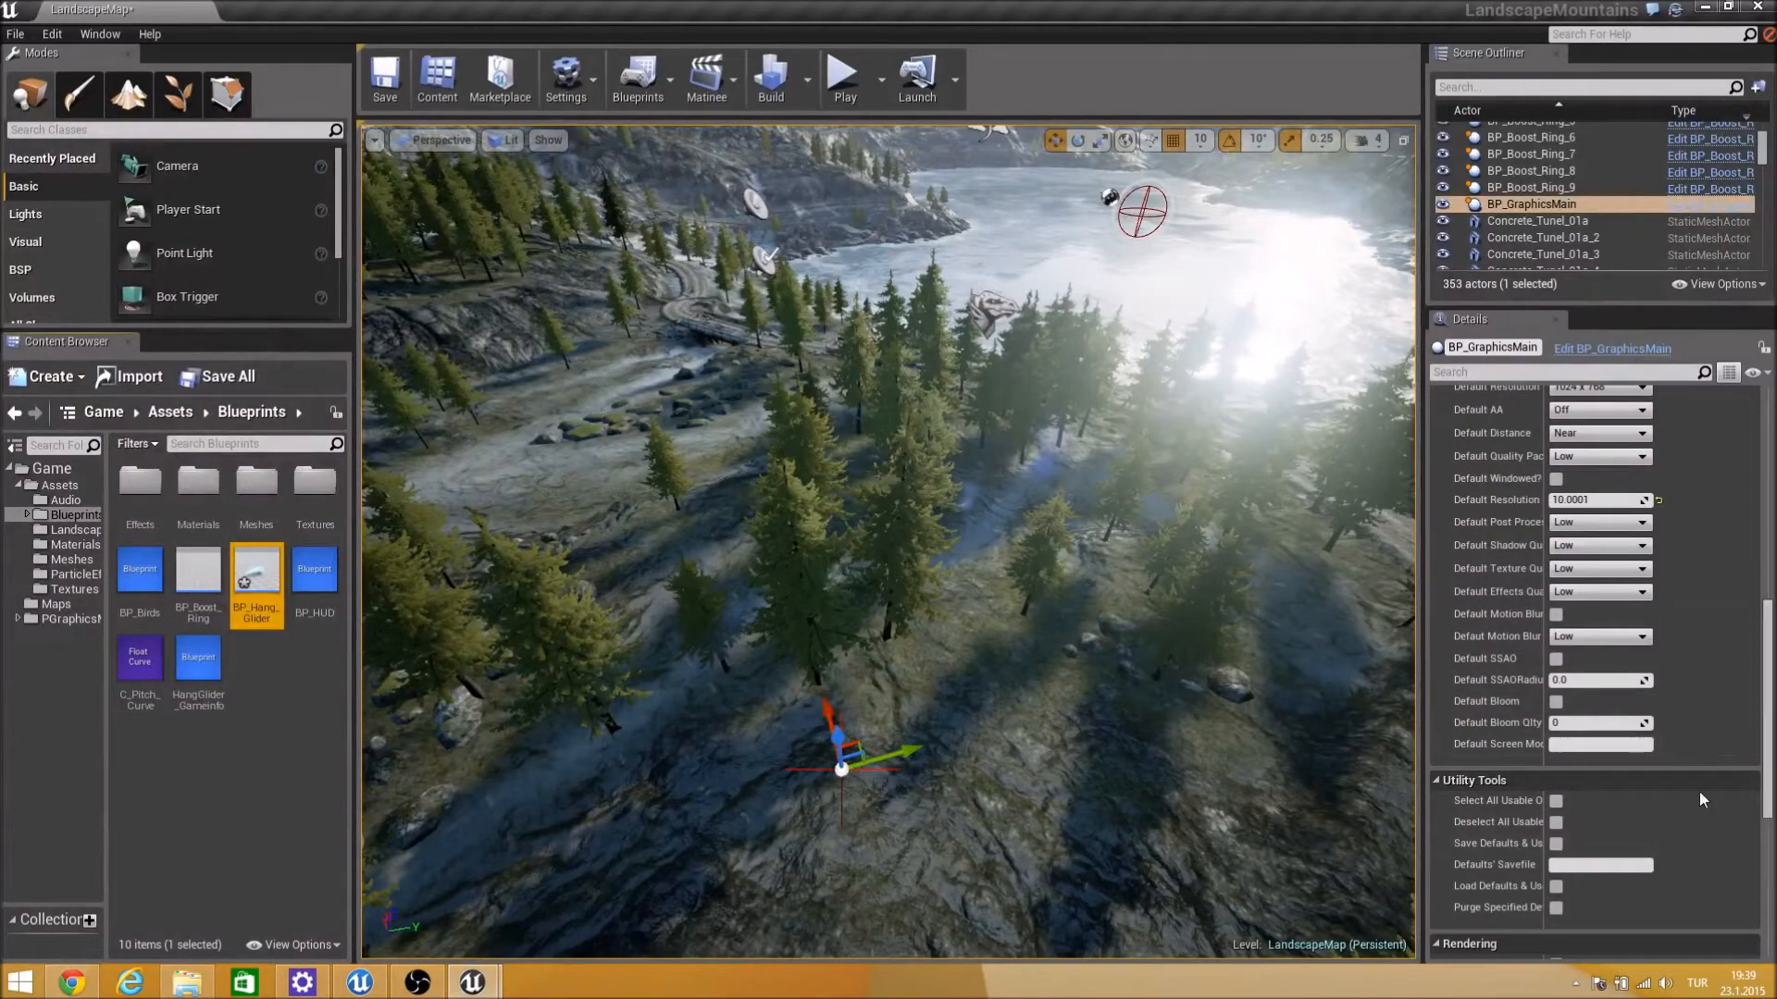
pyautogui.click(1557, 801)
pyautogui.moveTo(1768, 740); pyautogui.dragTo(1768, 587)
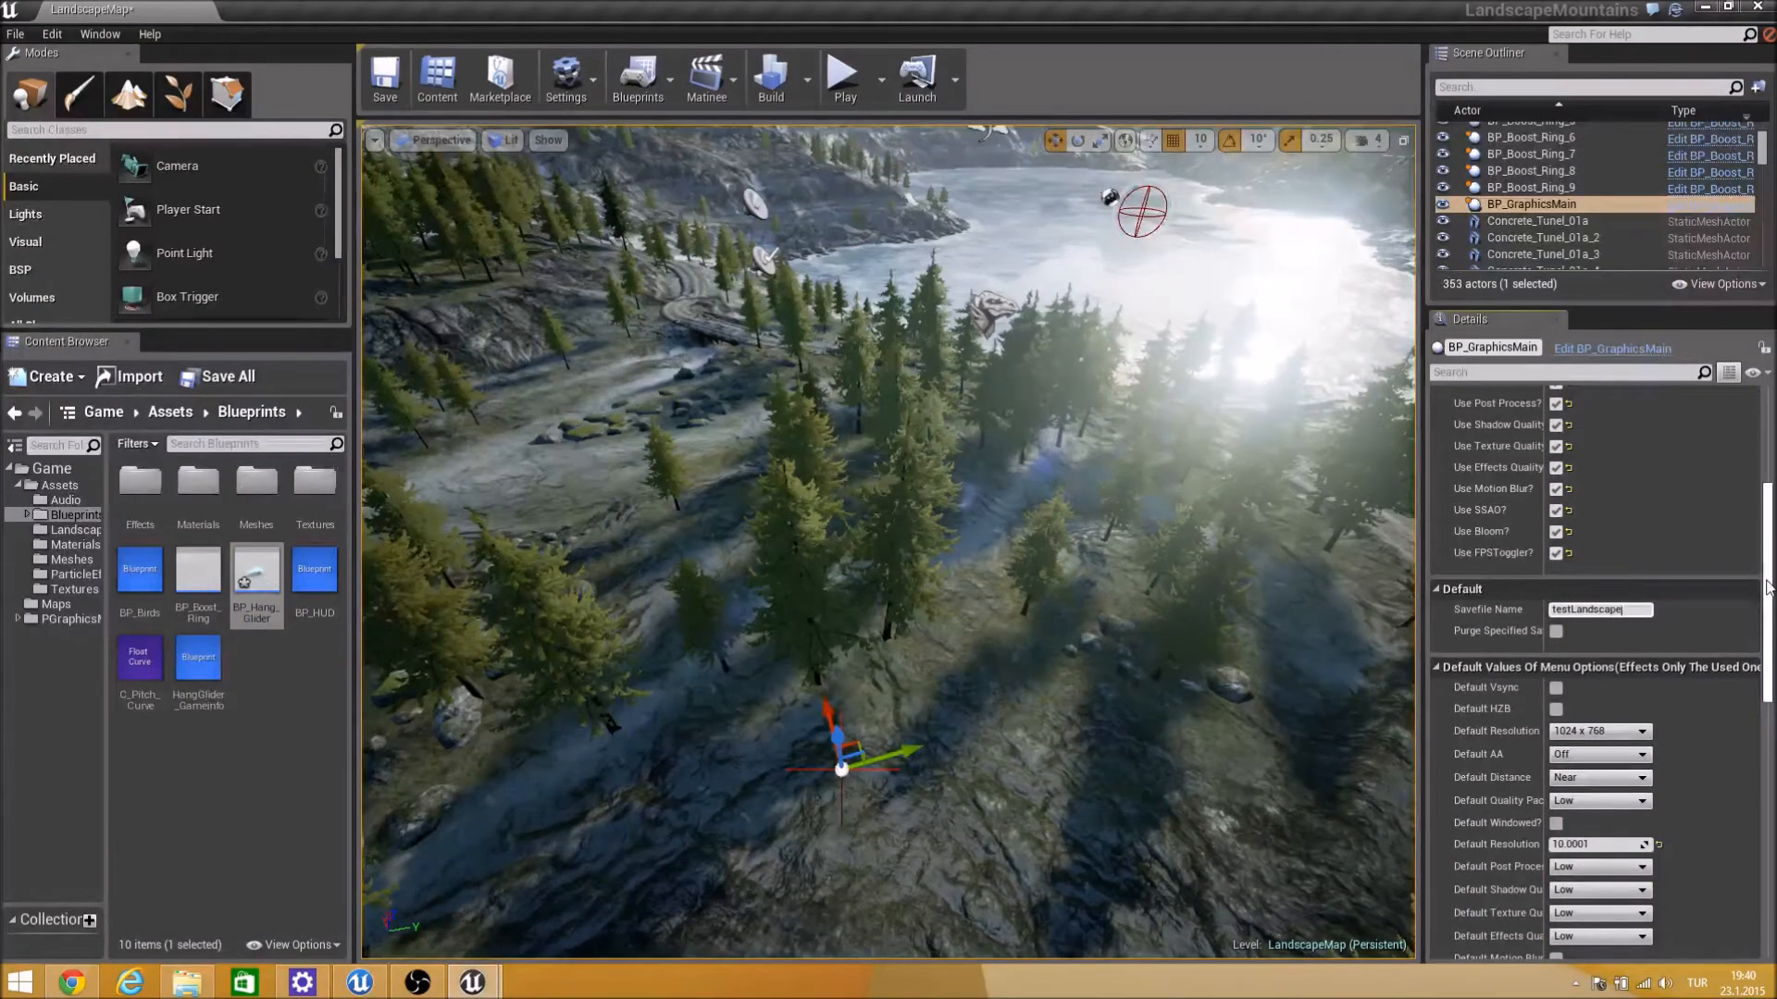
# Set the menu defaults: Motion Blur on at High, SSAO on with radius 1.7, bloom quality 4, and screen mode f.
pyautogui.scroll(-5, 1595, 552)
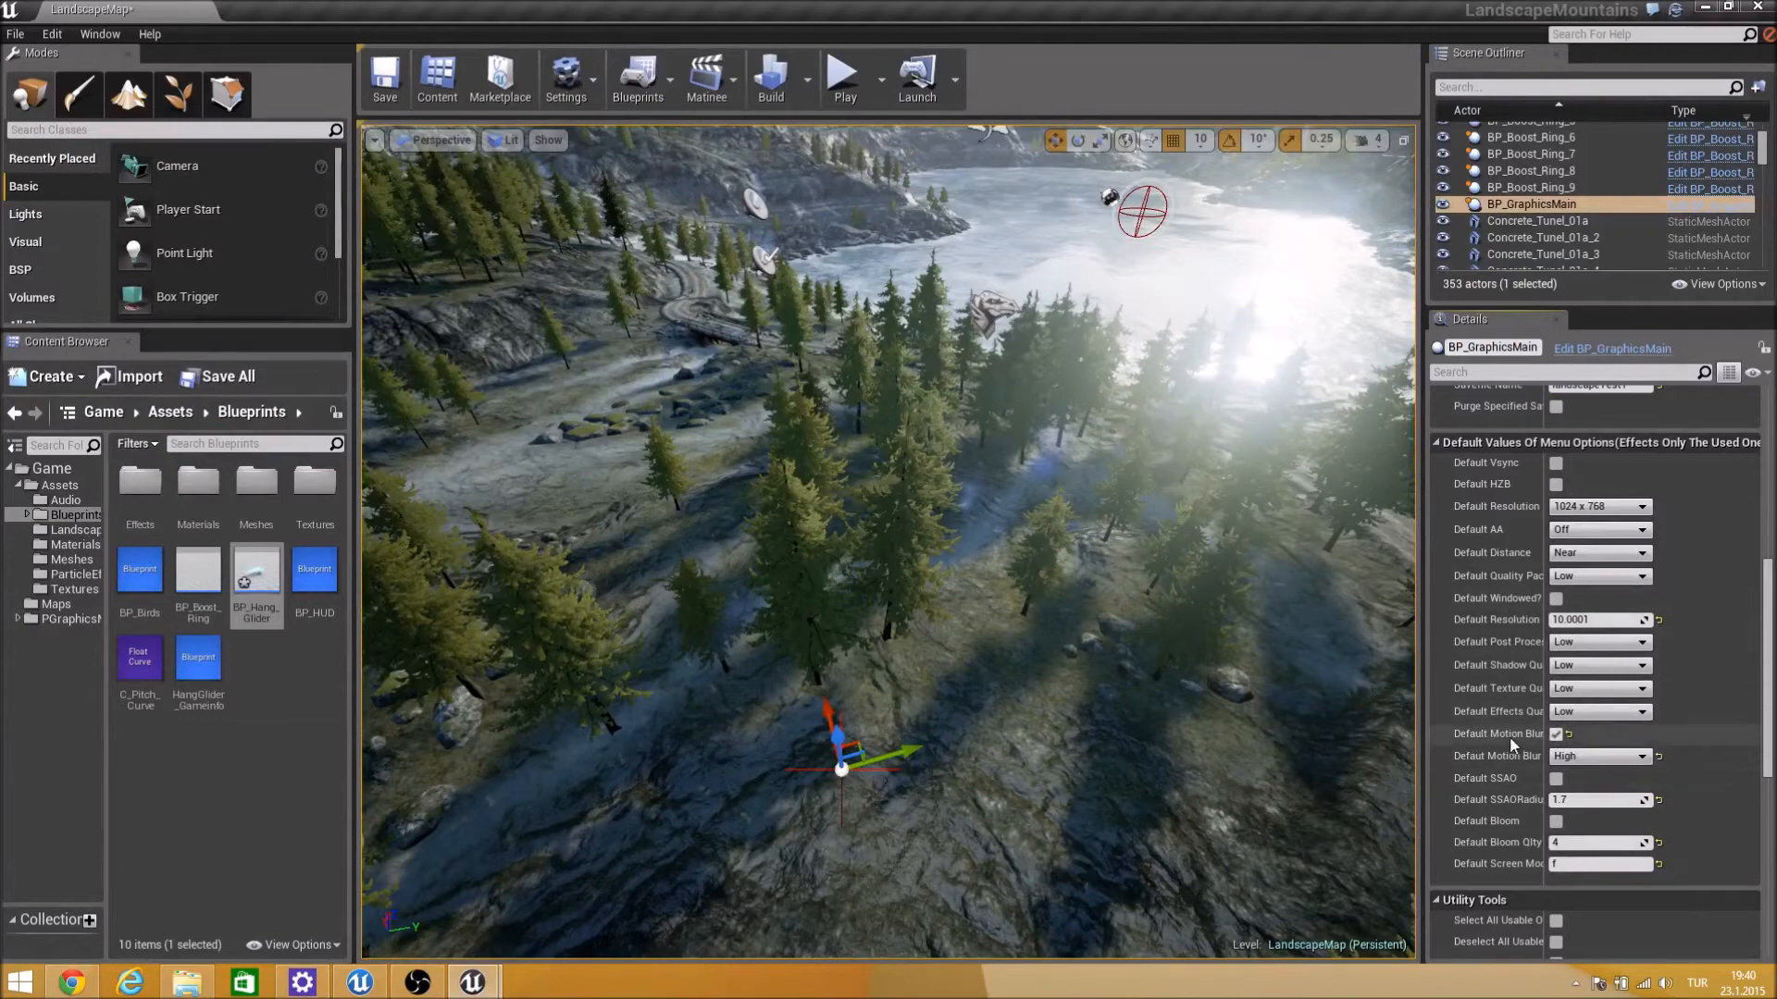
pyautogui.click(1556, 778)
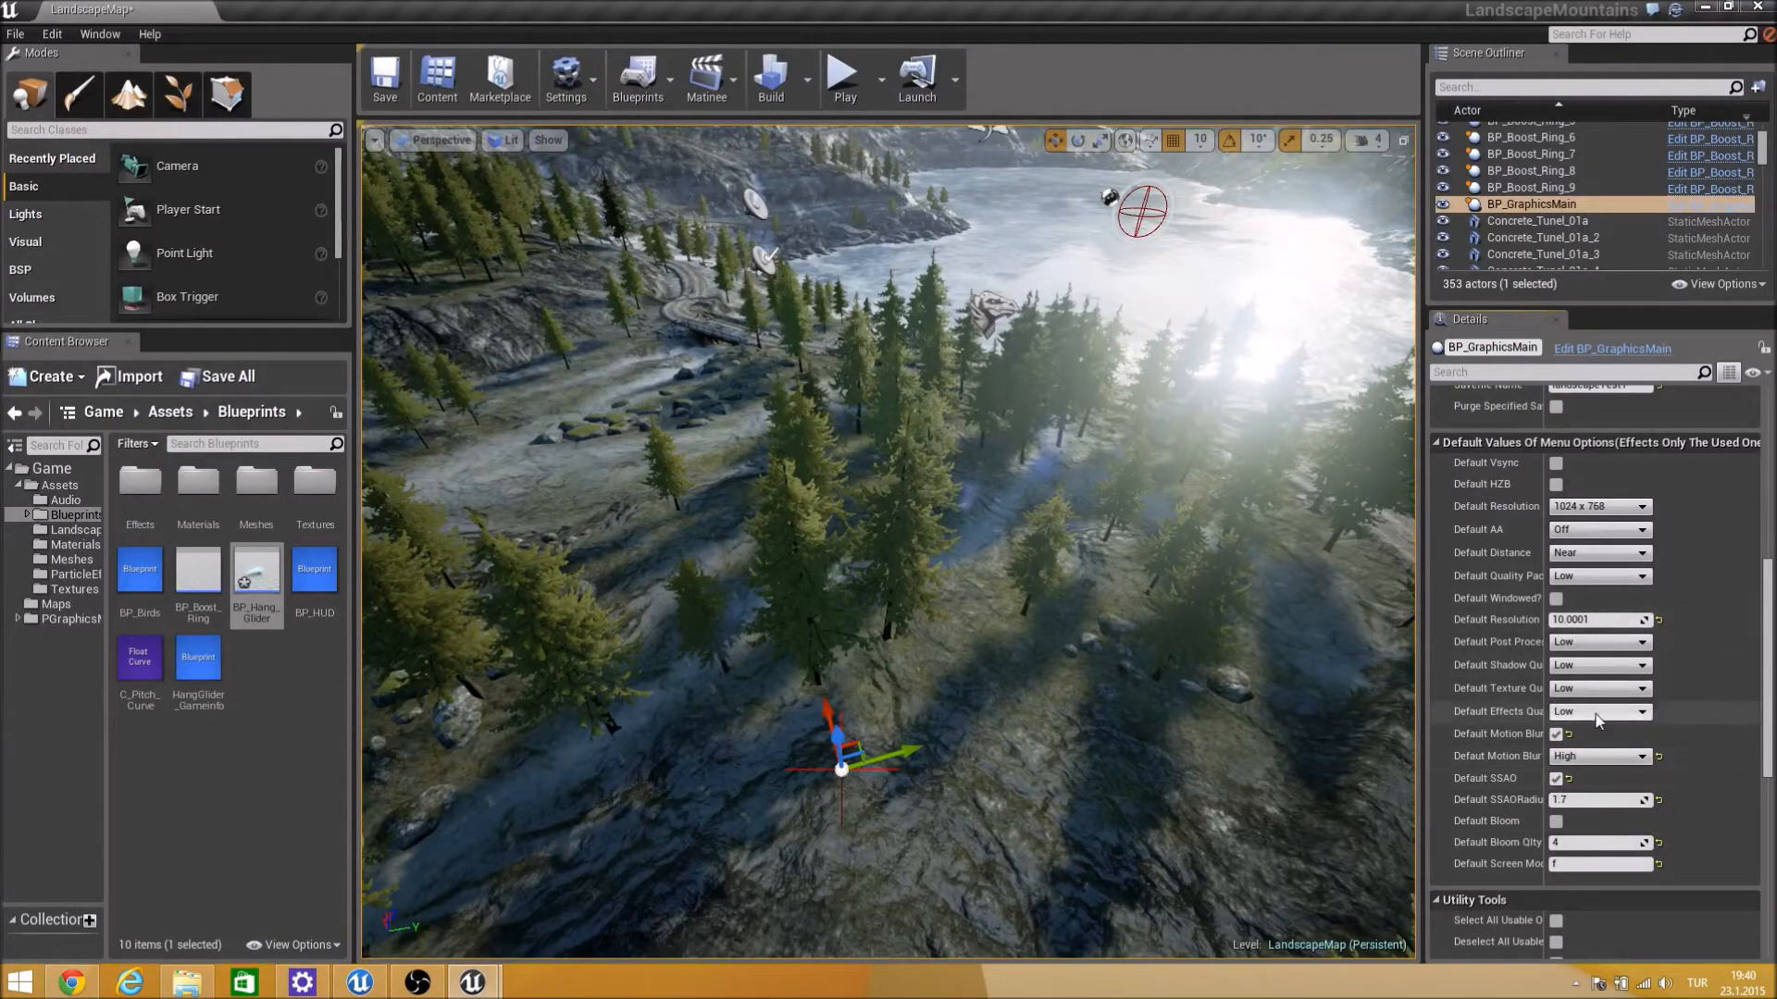
pyautogui.scroll(-5, 1595, 714)
pyautogui.scroll(7, 1595, 715)
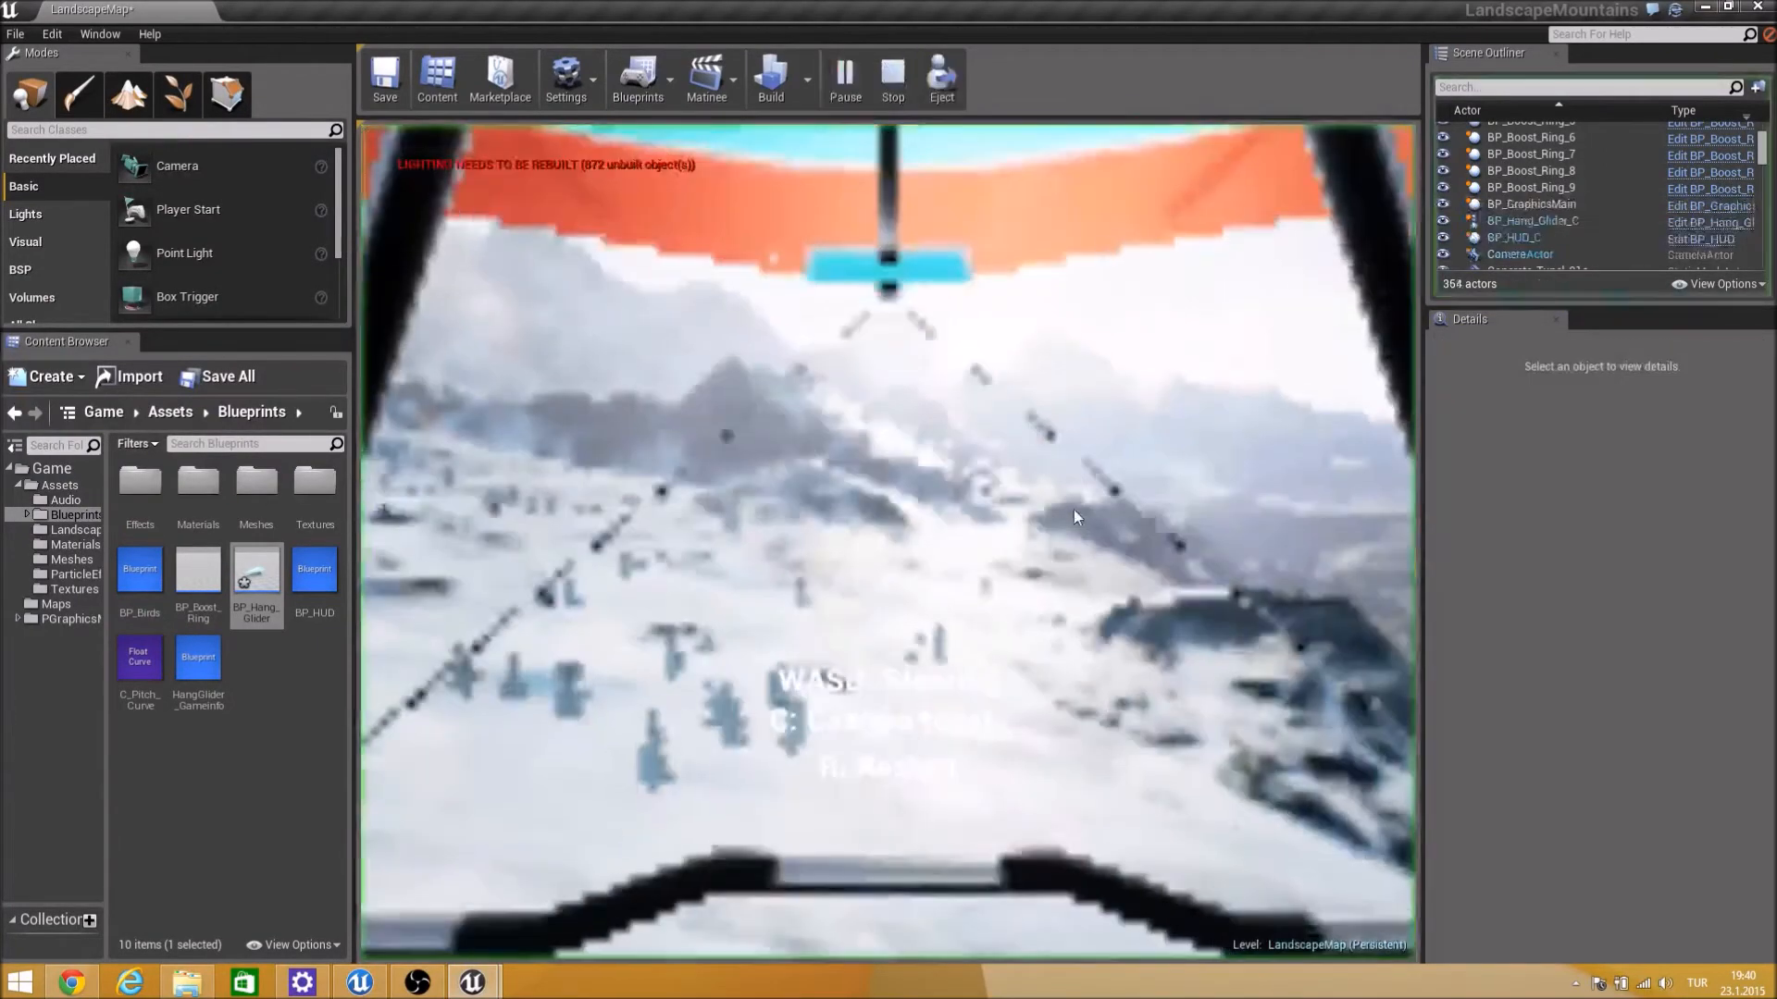
# Play the level in the editor, bring up the in-game menu, and open its graphic settings.
pyautogui.click(1073, 510)
pyautogui.press('m')
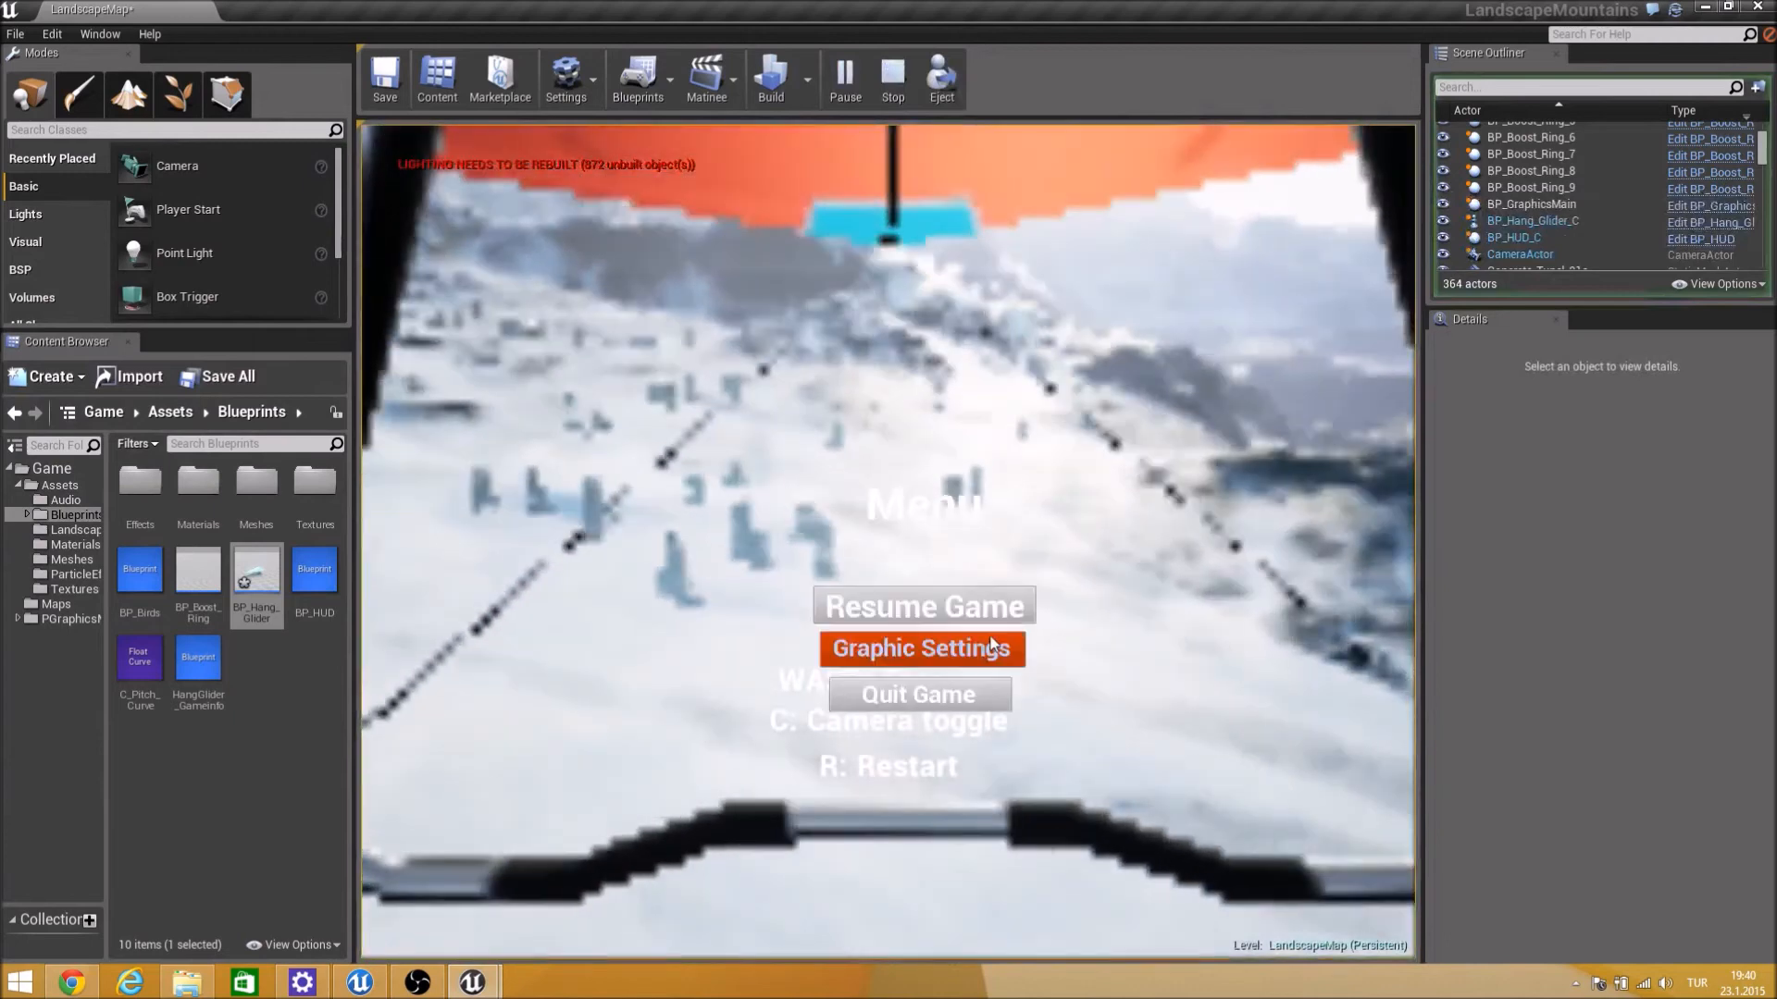
pyautogui.click(959, 660)
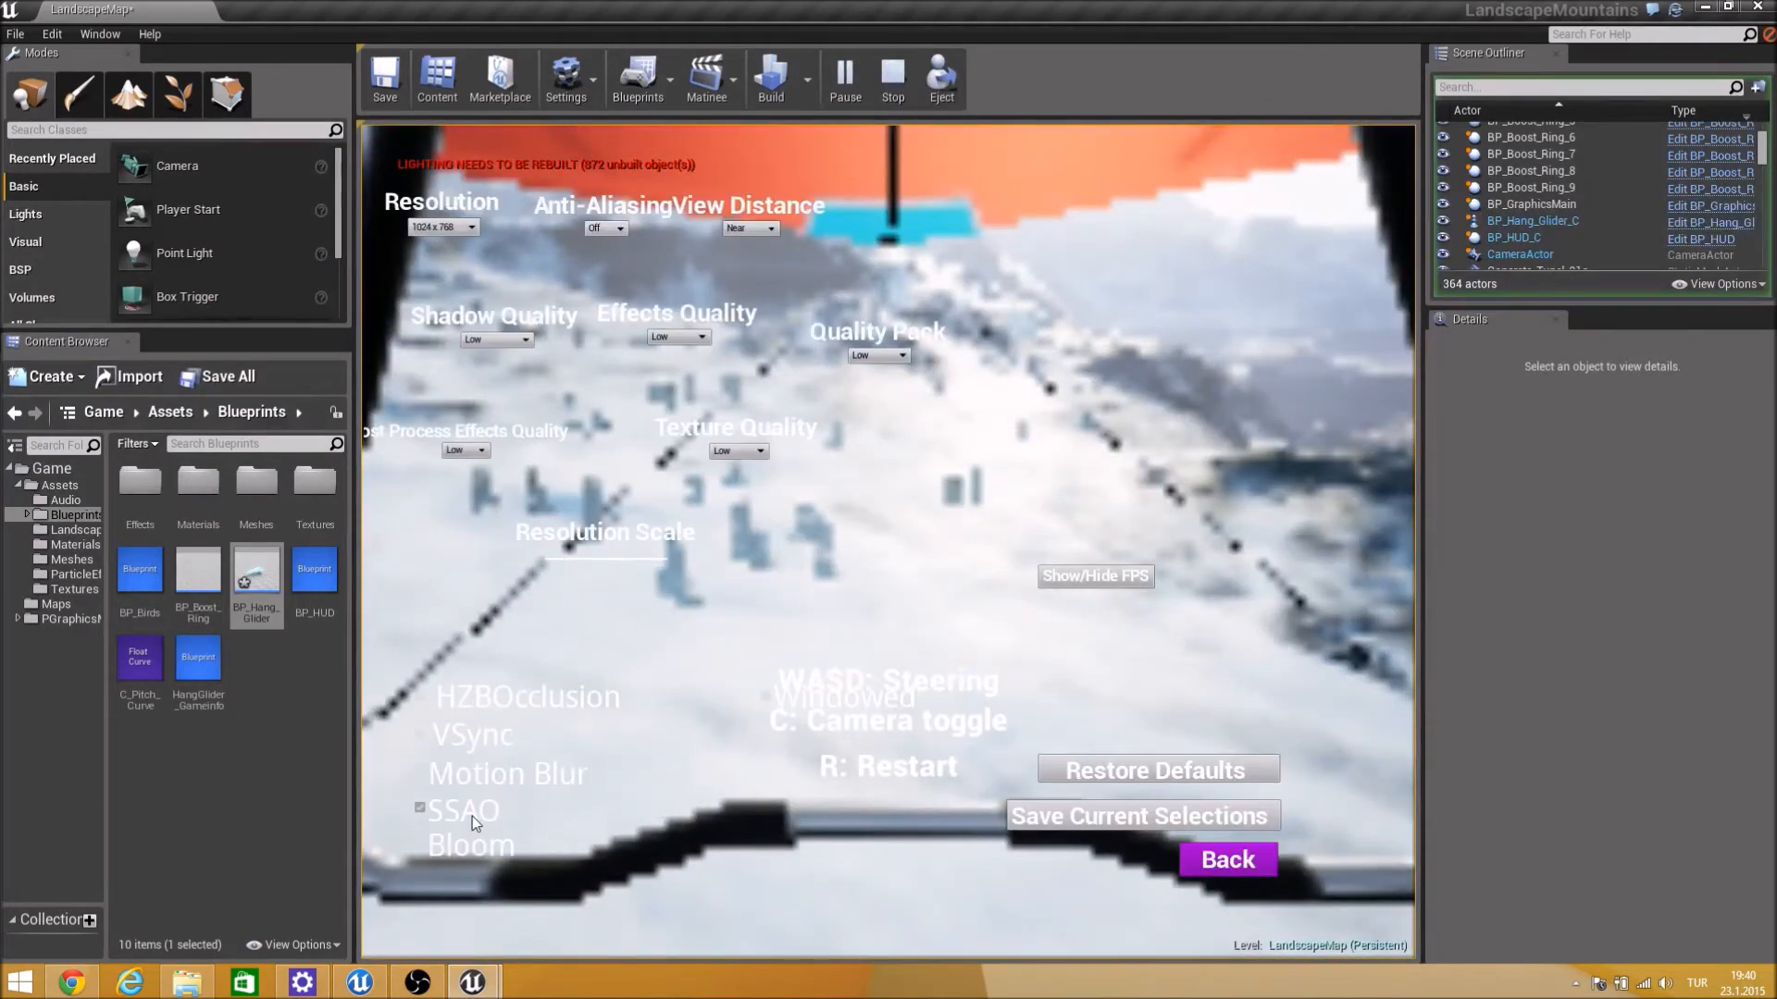
# Toggle Motion Blur, set the Quality Pack to Epic, and raise the resolution scale in the in-game graphic settings.
pyautogui.click(472, 783)
pyautogui.click(886, 356)
pyautogui.click(864, 404)
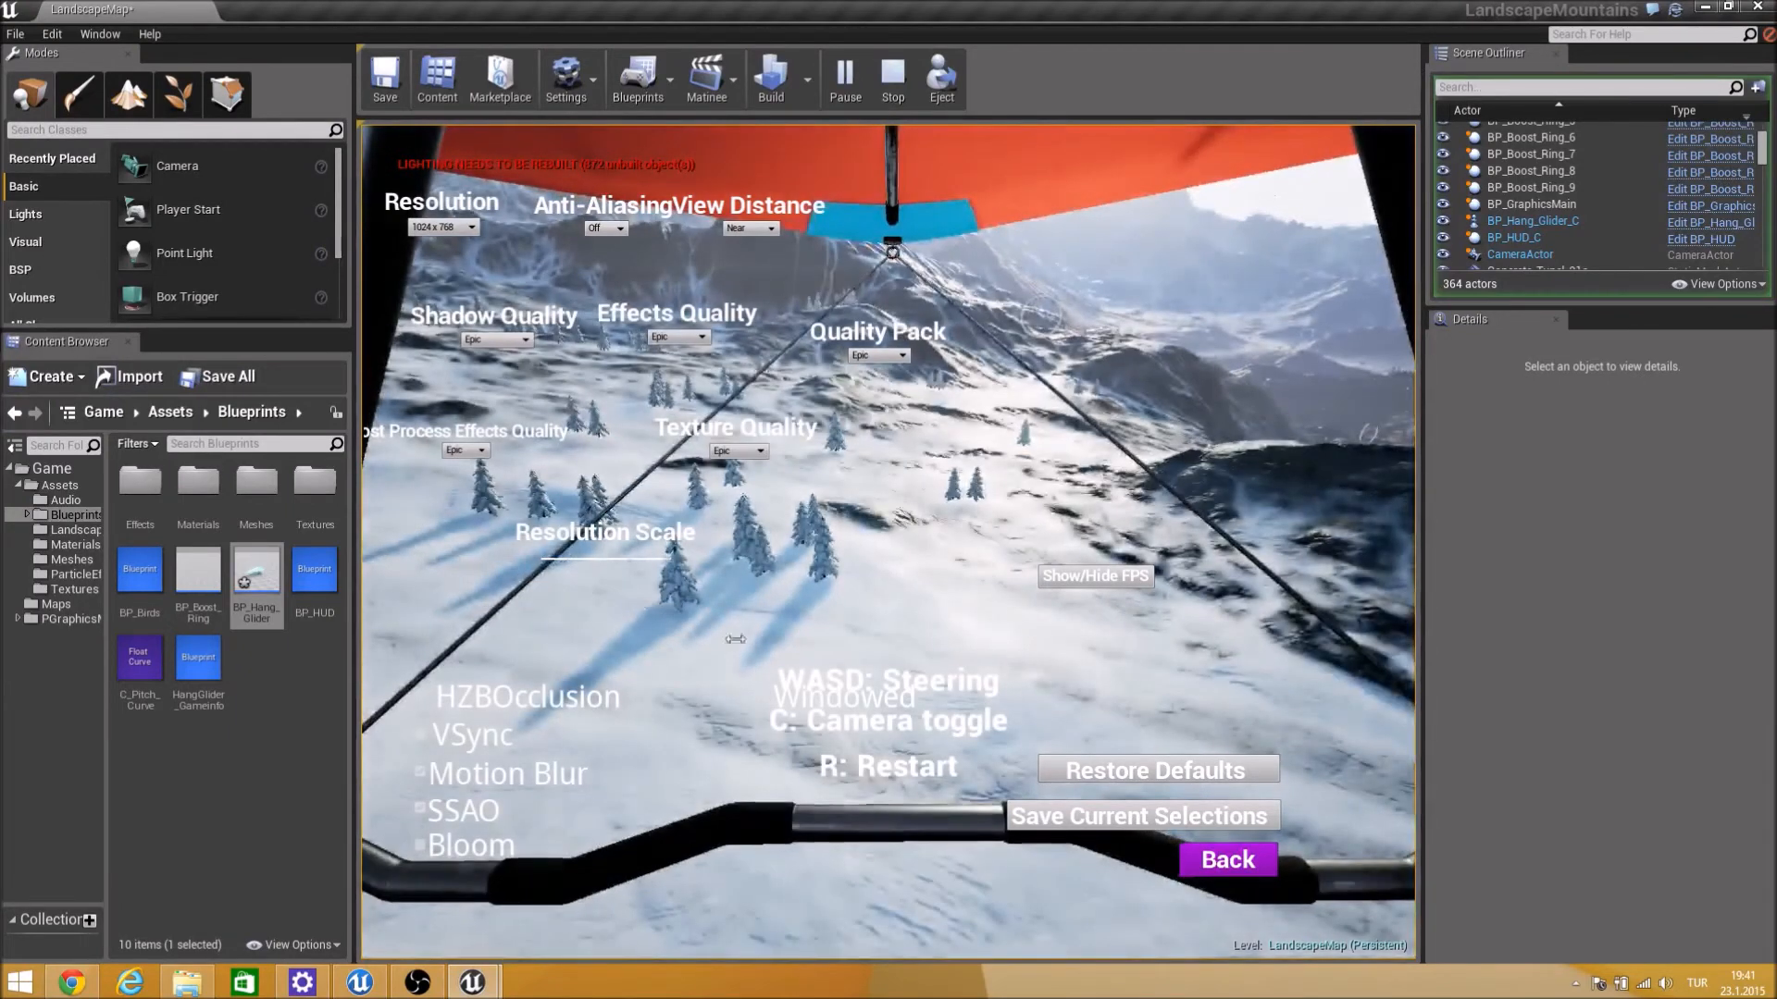
# Show the FPS counter and choose other anti-aliasing and view distance options in the in-game graphic settings.
pyautogui.click(1108, 579)
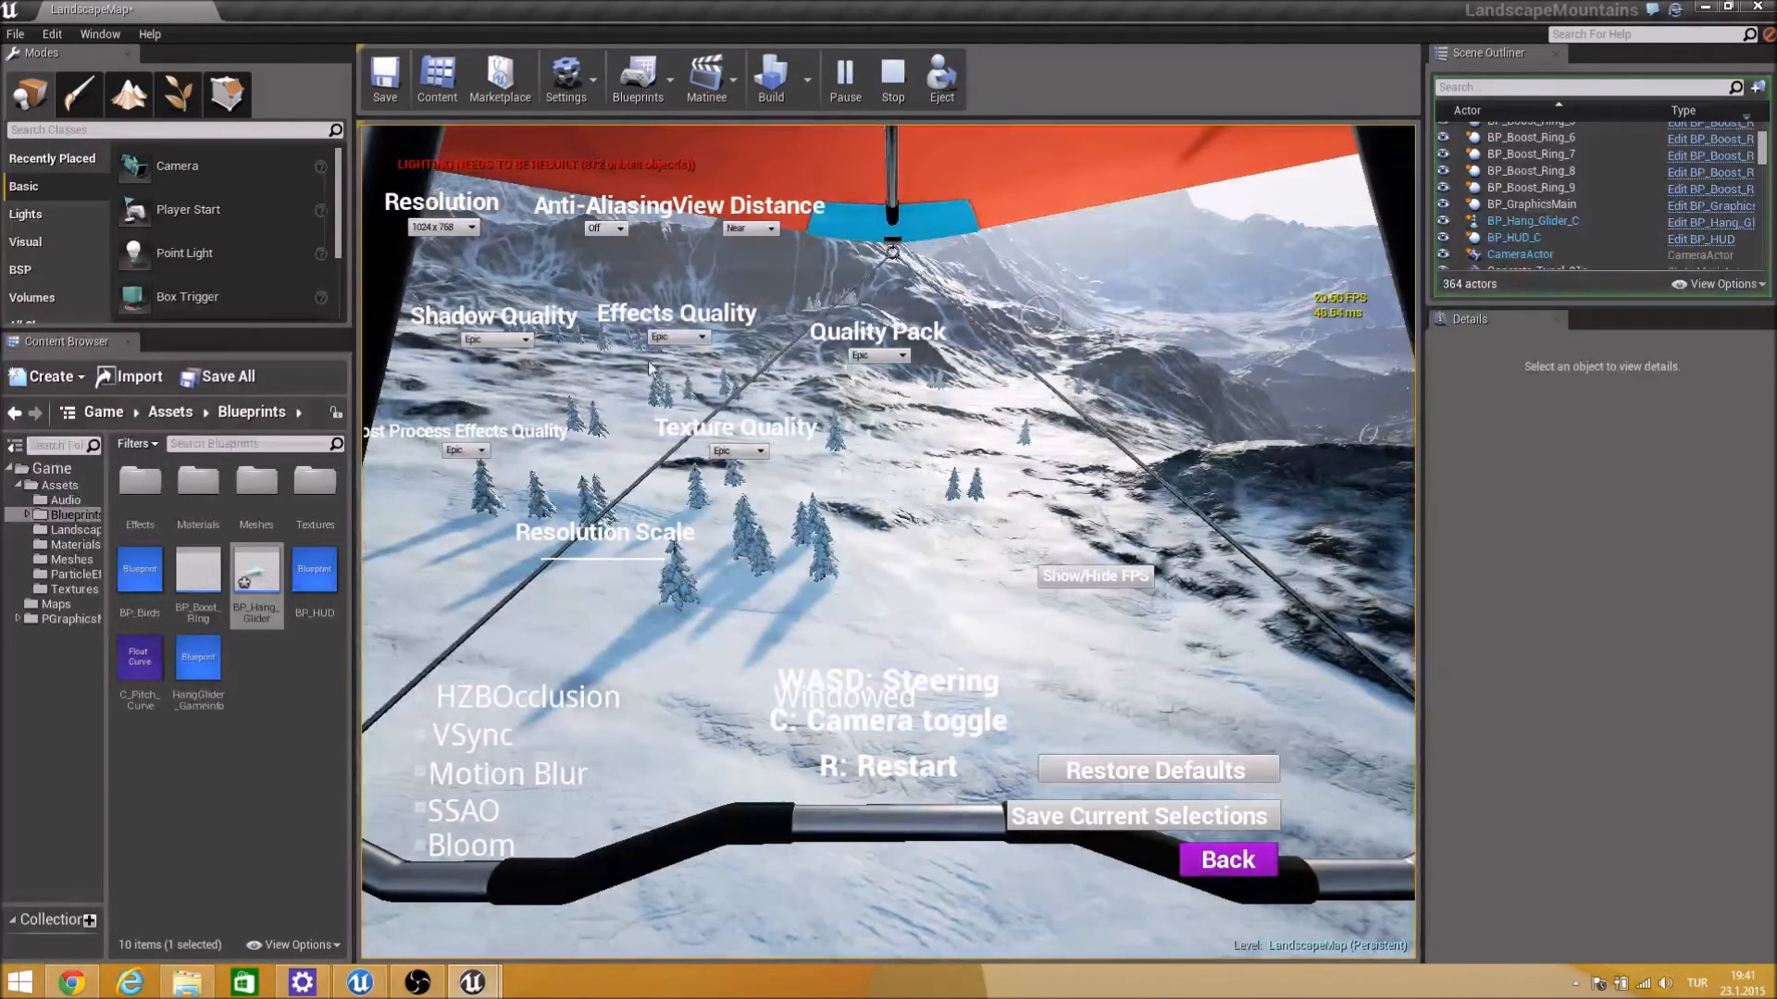
pyautogui.click(590, 275)
pyautogui.click(746, 230)
pyautogui.click(748, 266)
# Leave the graphic settings, resume the game, and steer the hang glider over the snowy slope.
pyautogui.click(1214, 844)
pyautogui.click(1013, 611)
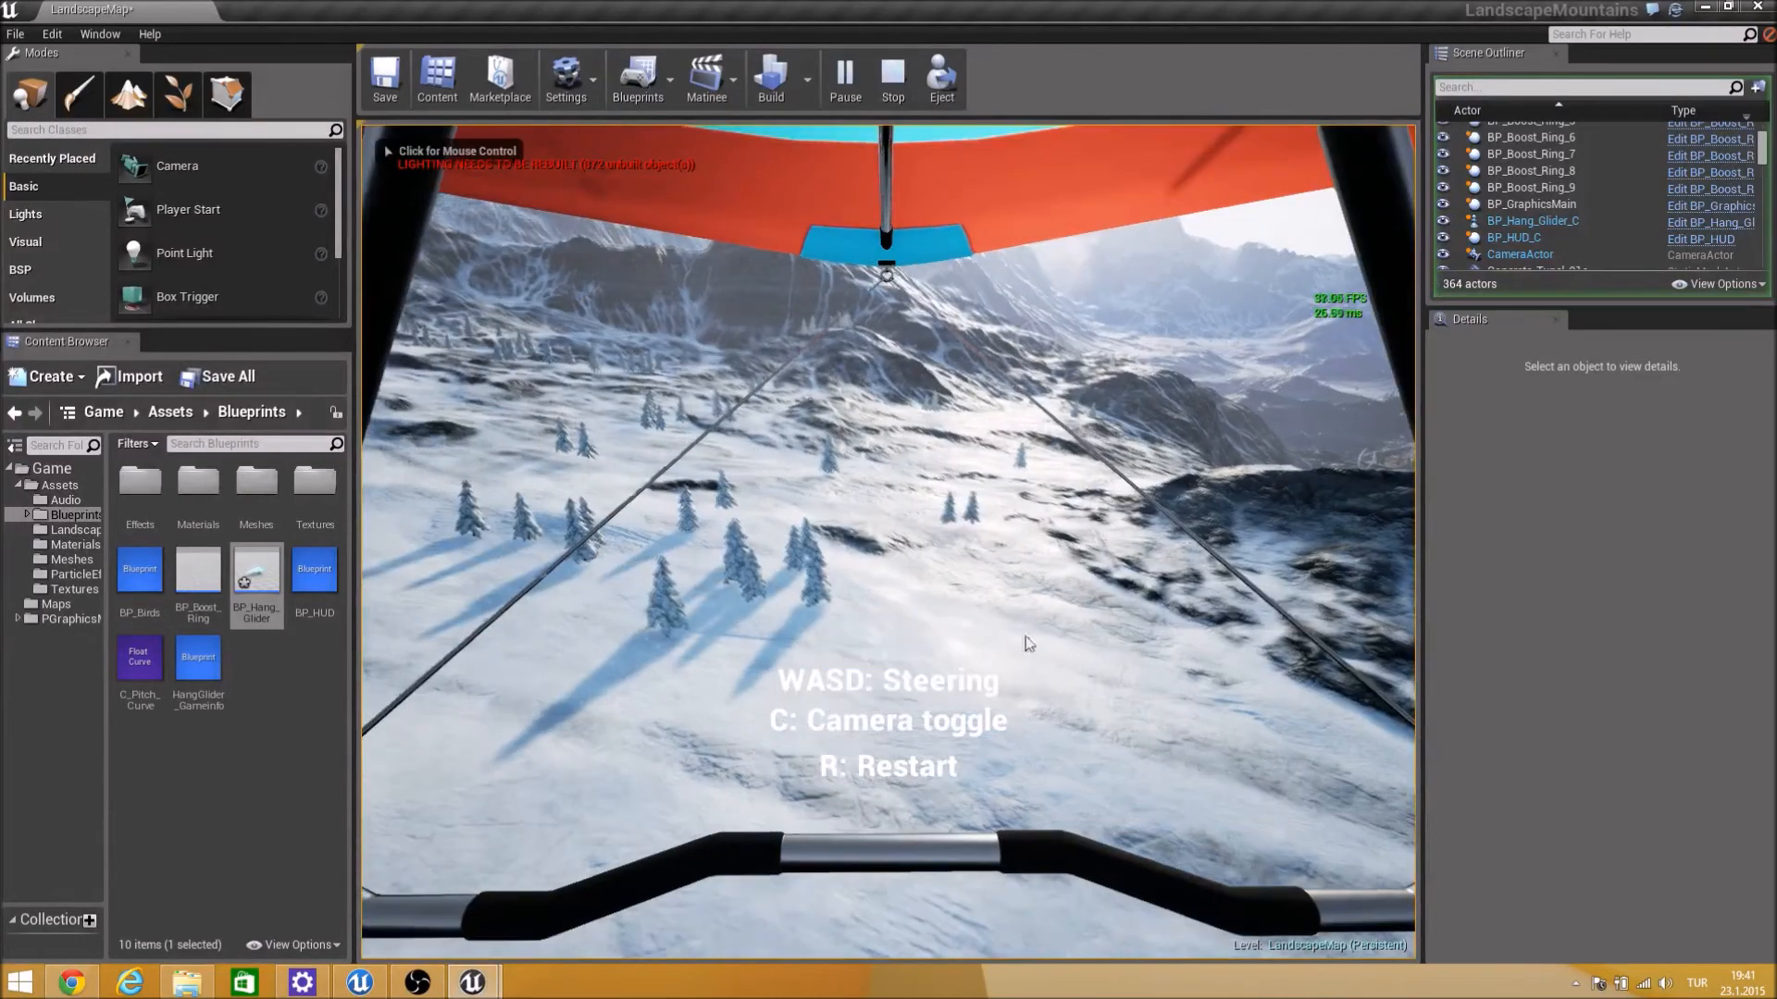
pyautogui.press('d')
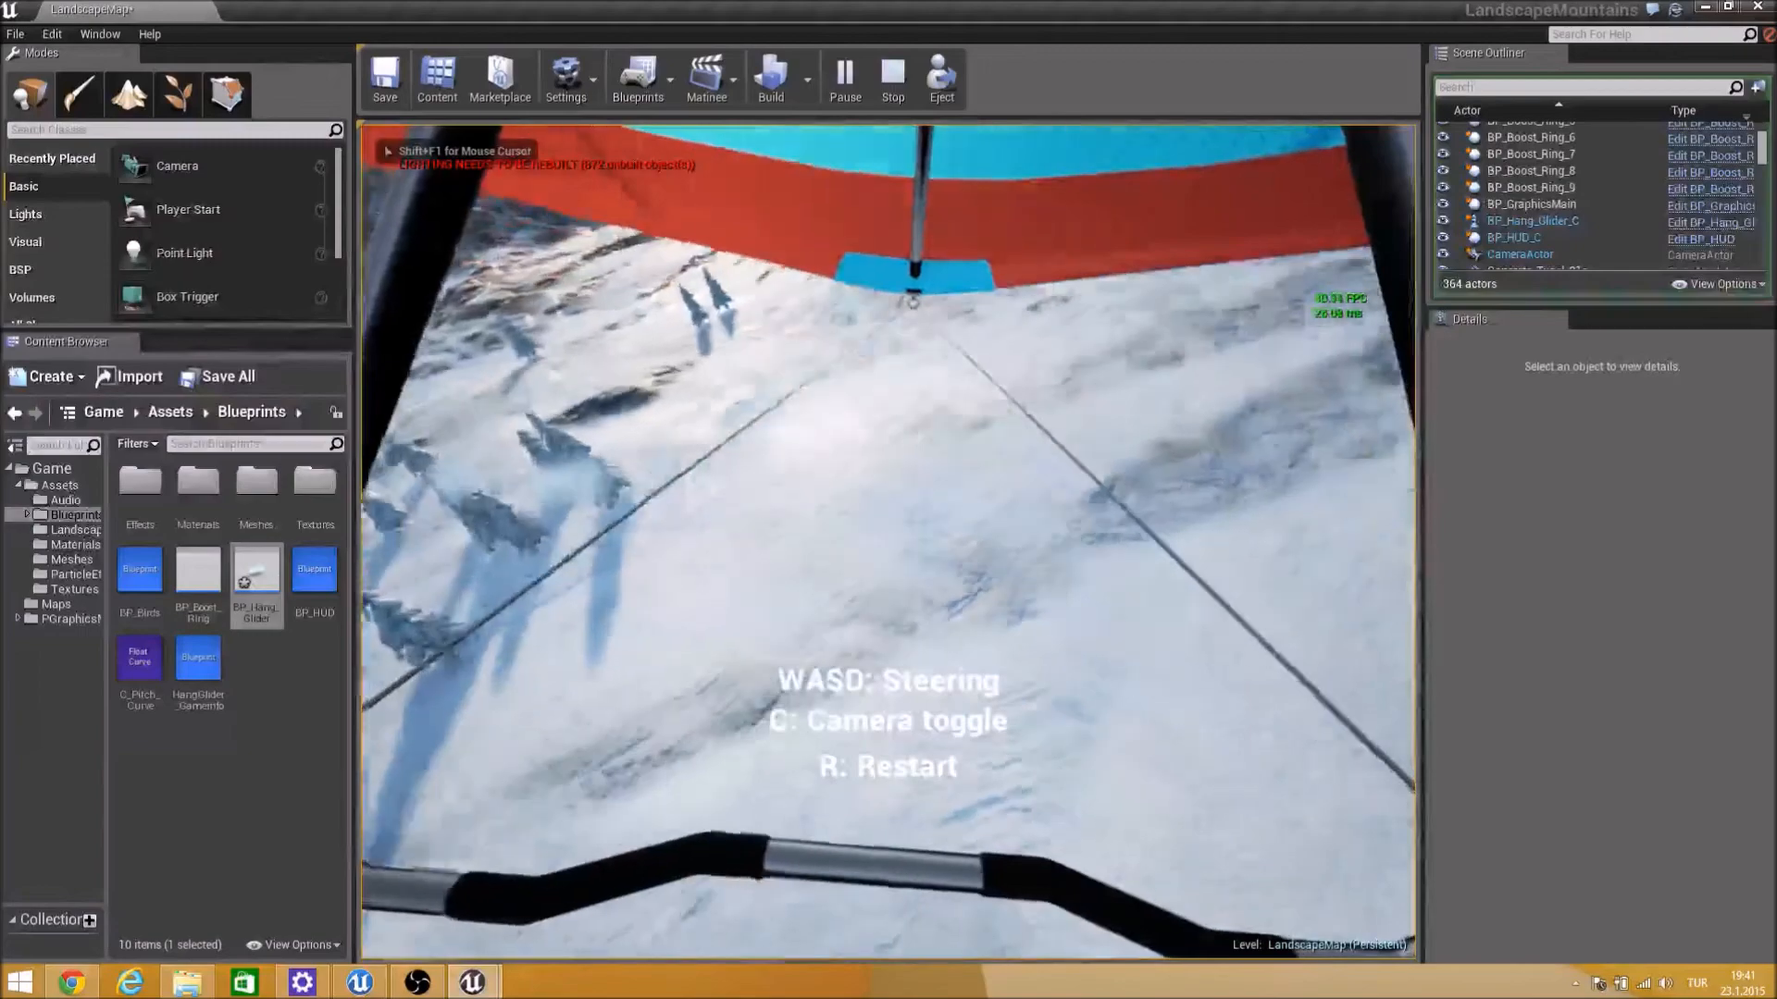
pyautogui.press('s')
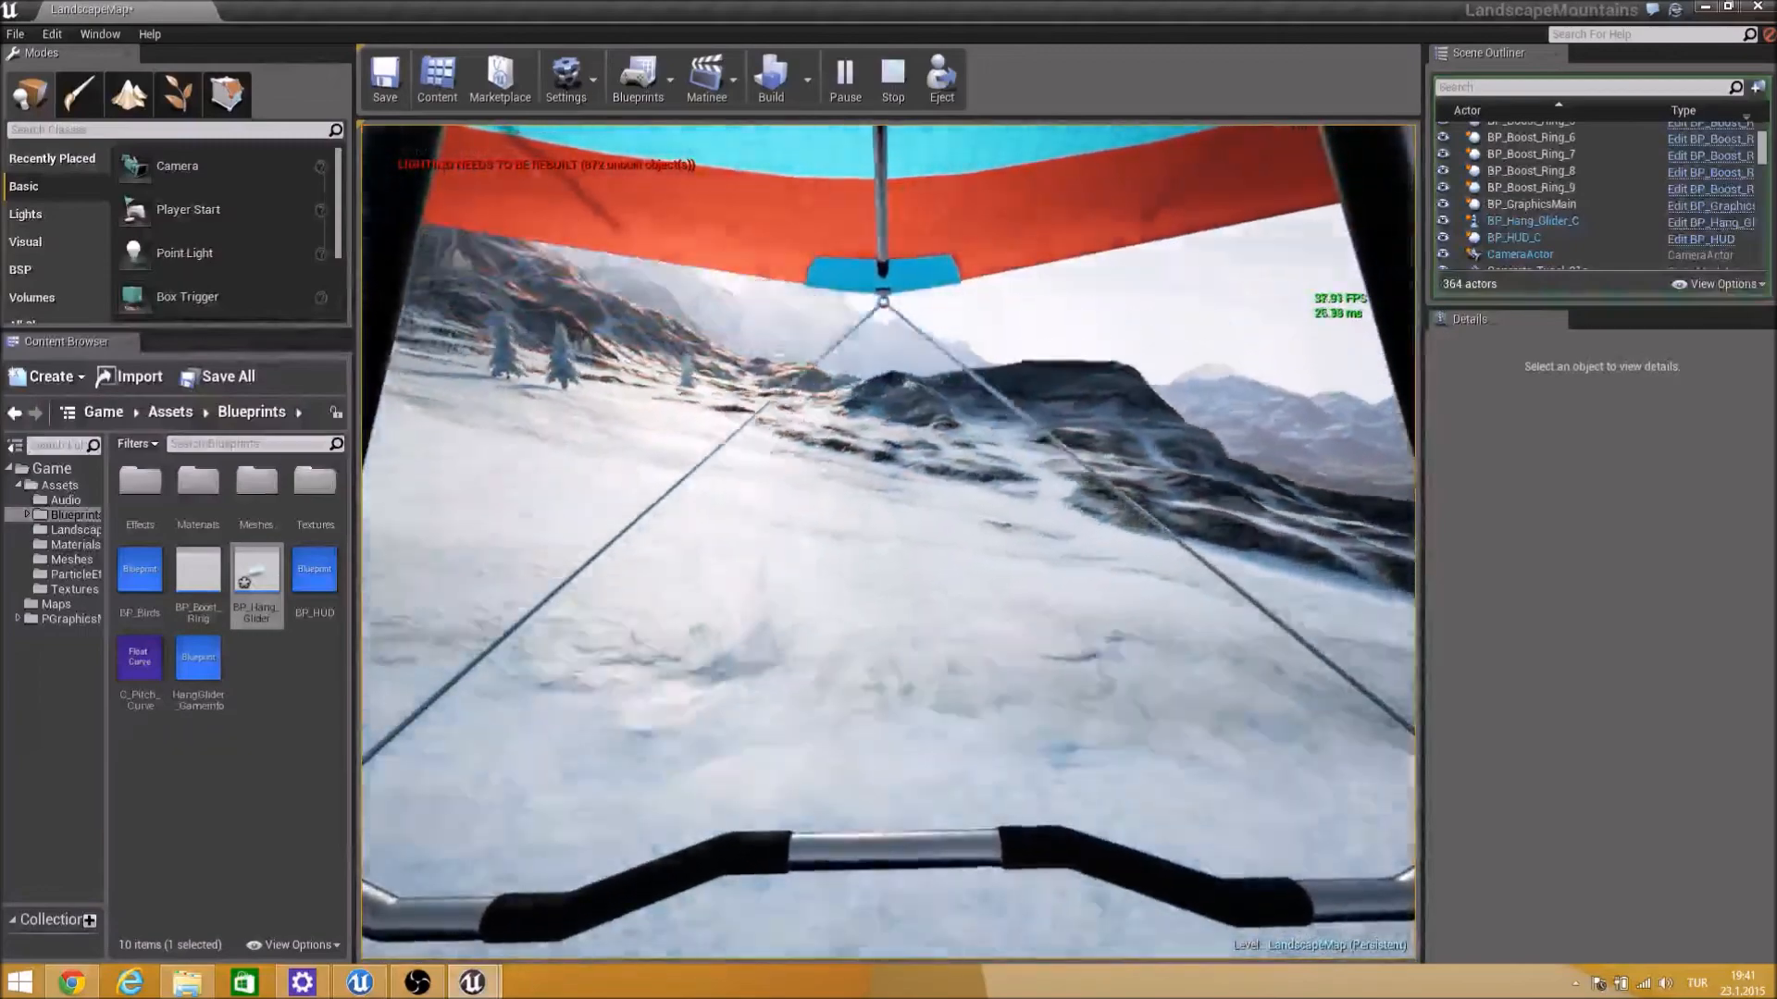
# Steer the hang glider over the rocky ridges towards the lake valley and bring up the in-game menu.
pyautogui.press('d')
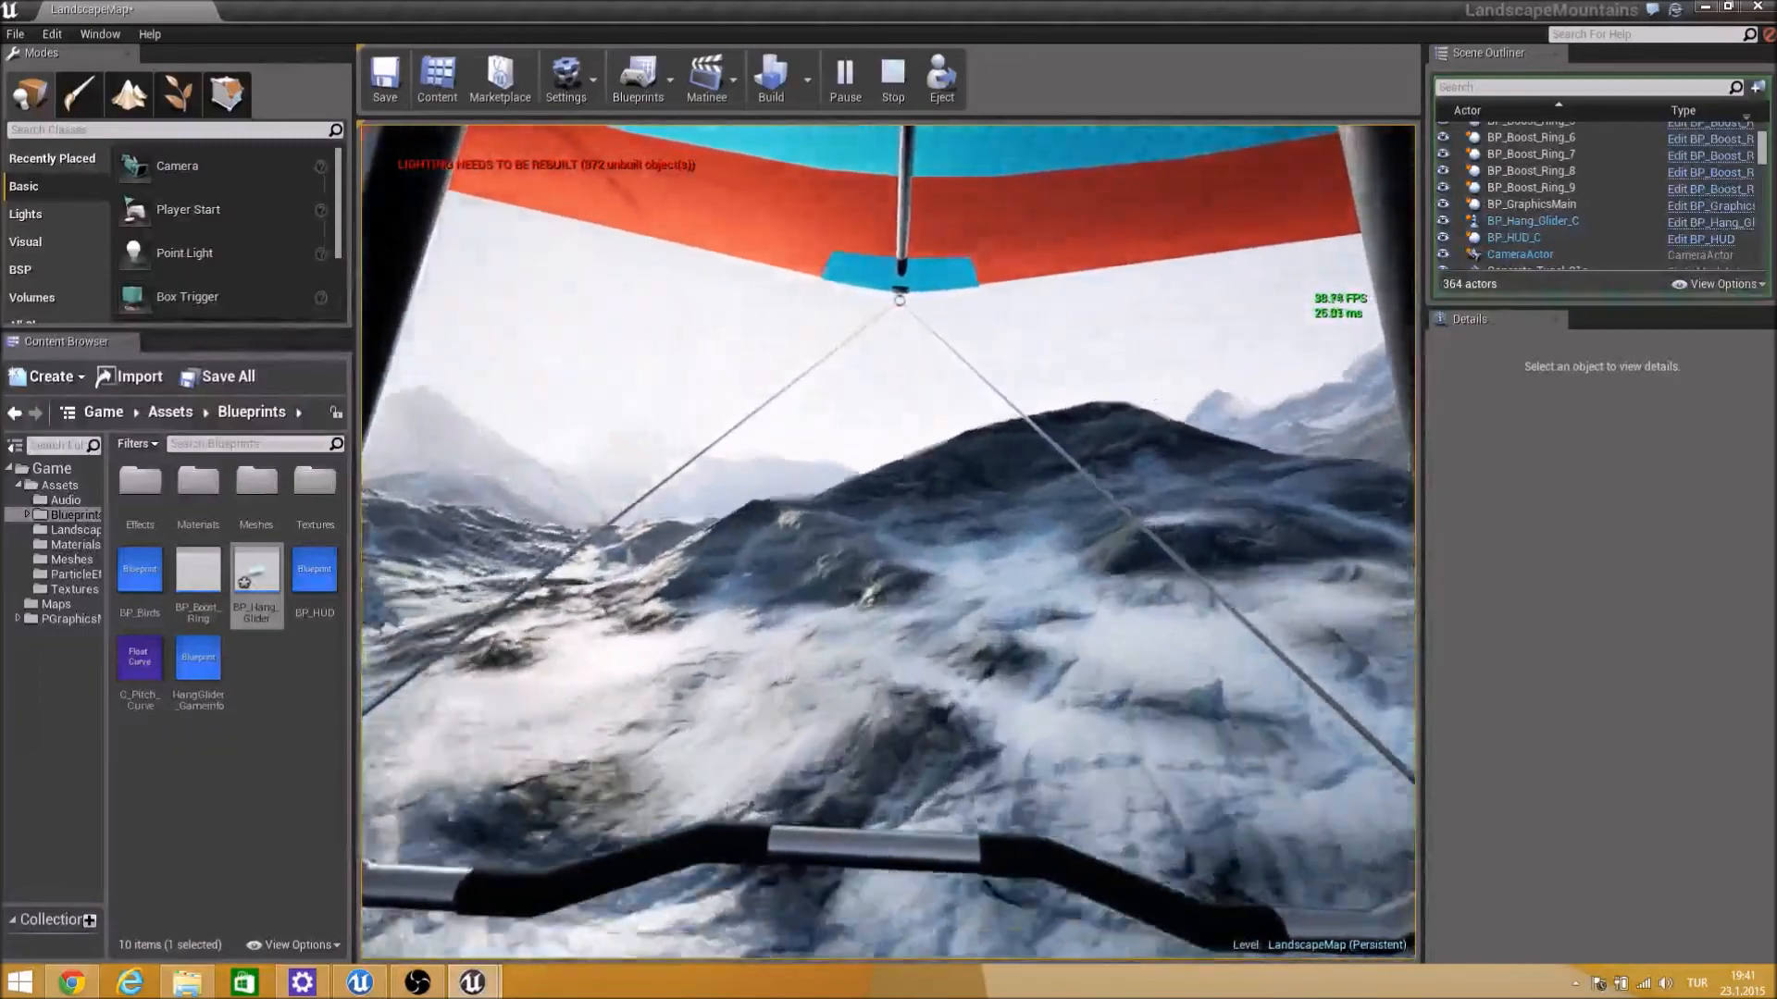
pyautogui.press('a')
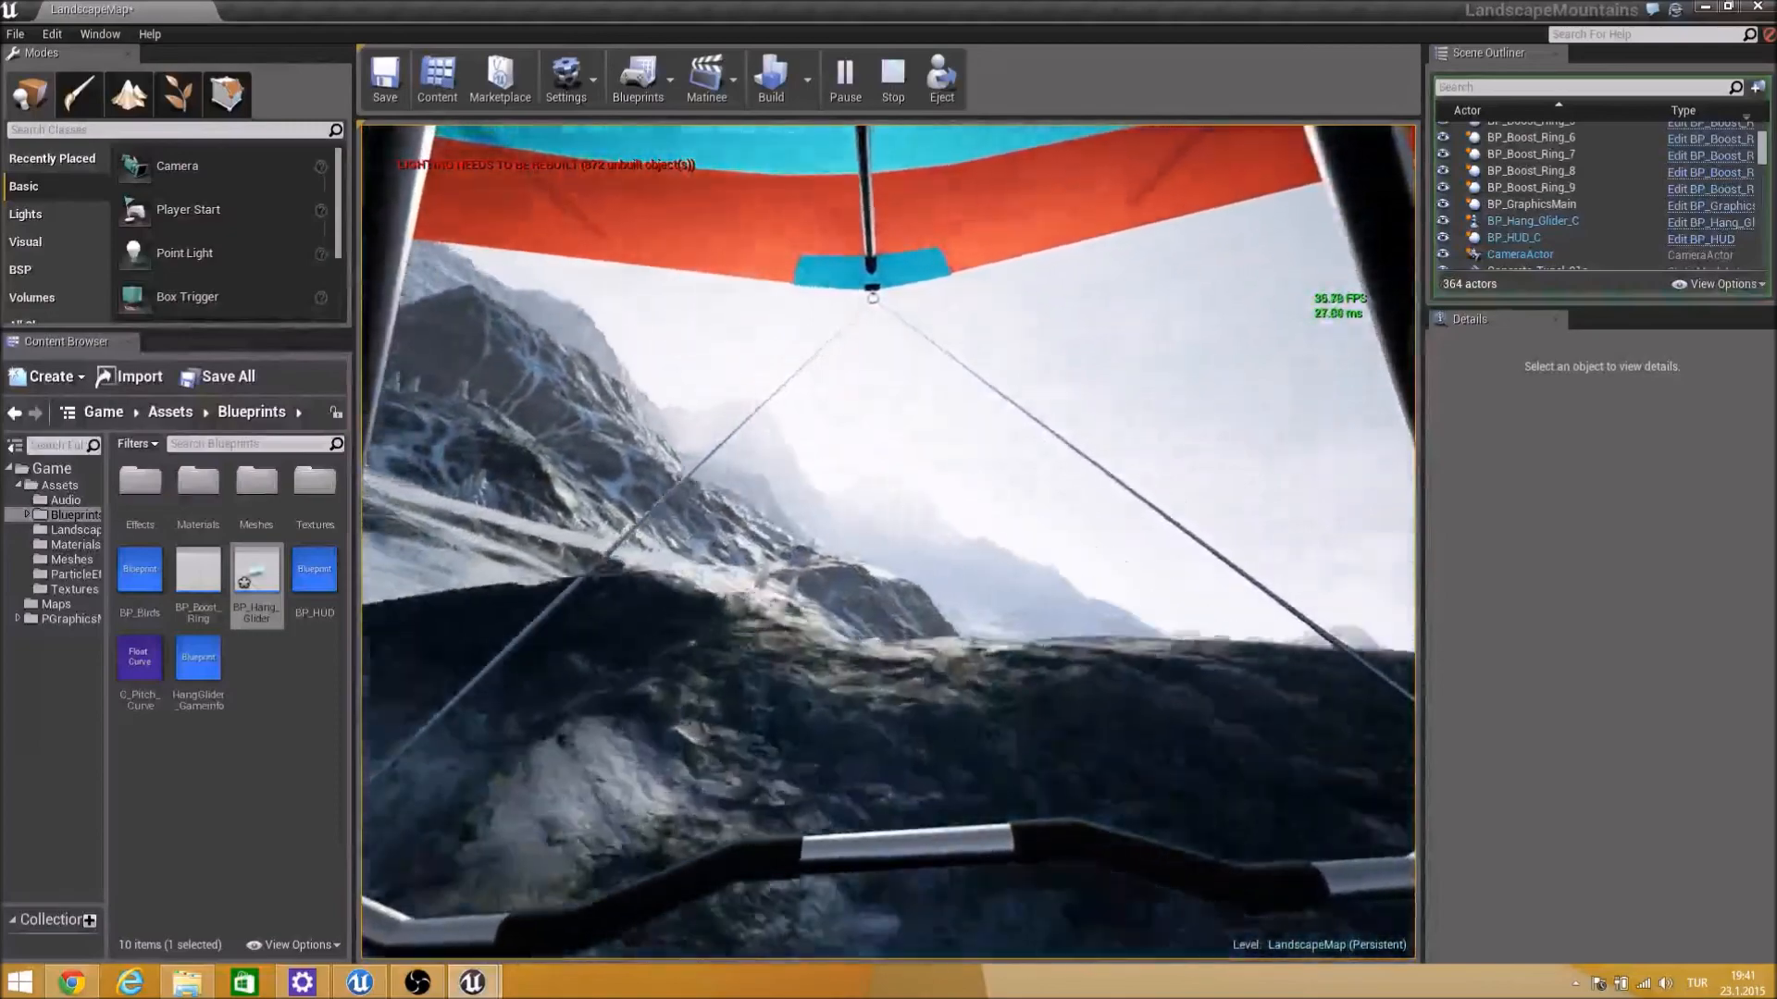
pyautogui.press('w')
pyautogui.press('d')
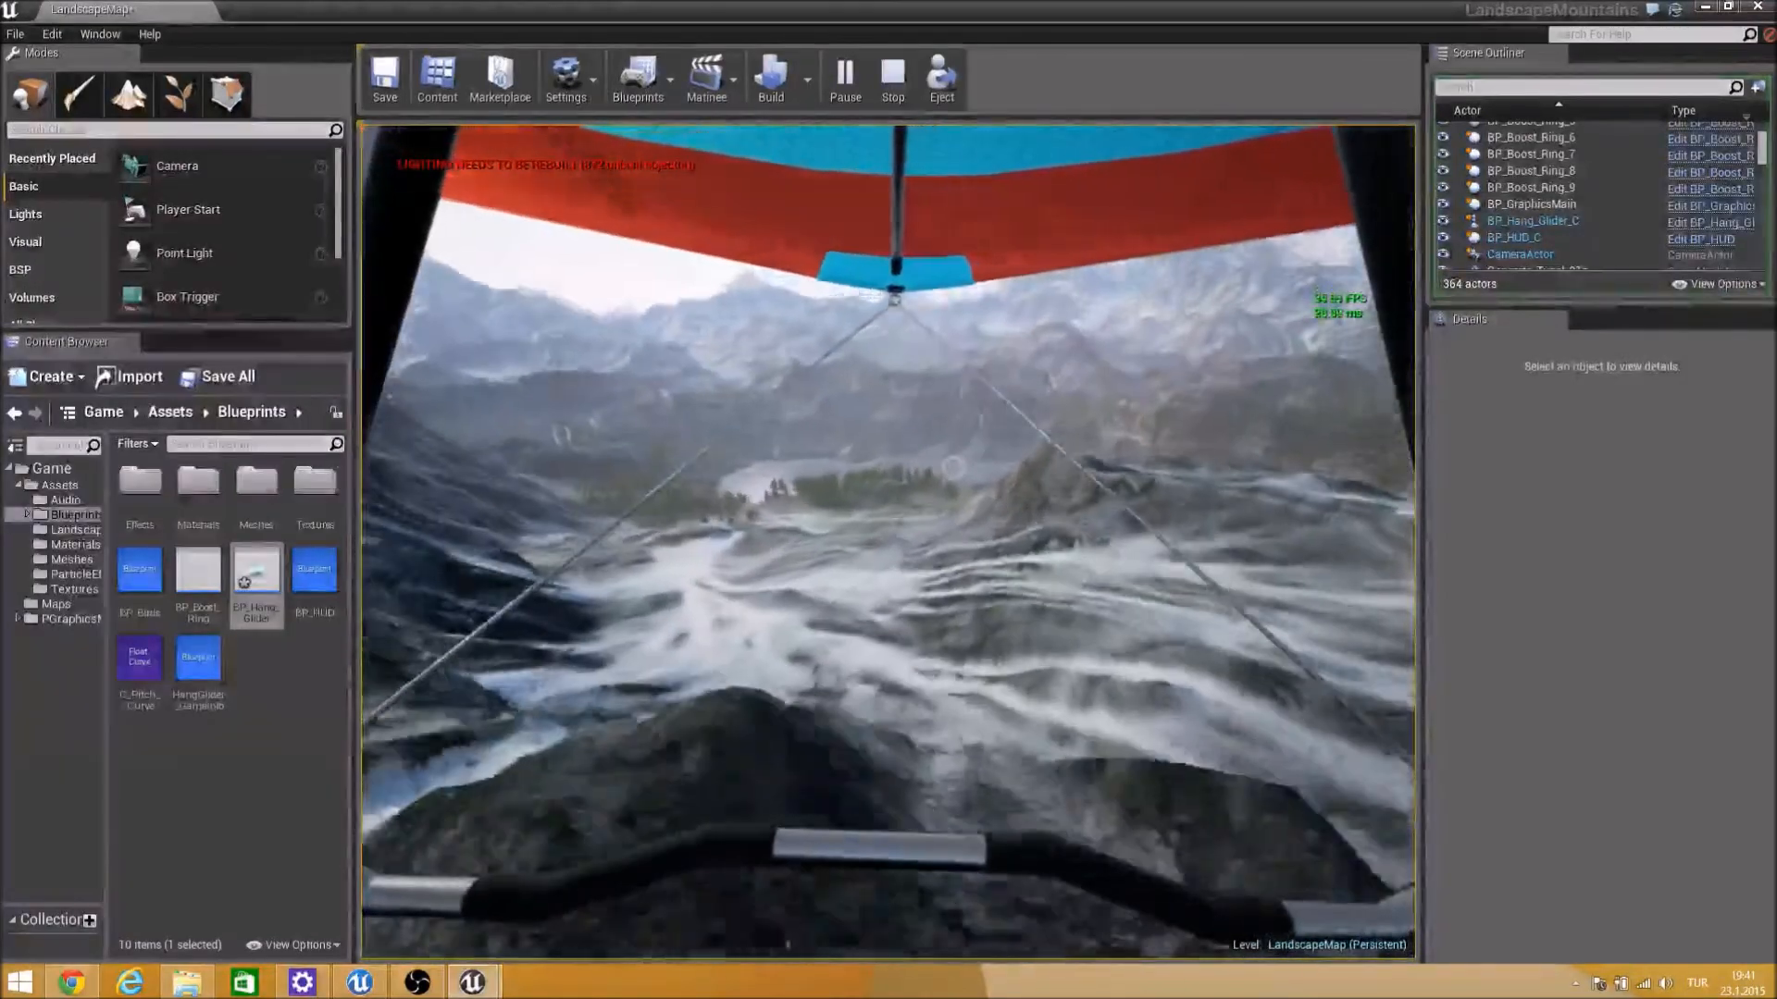
pyautogui.press('m')
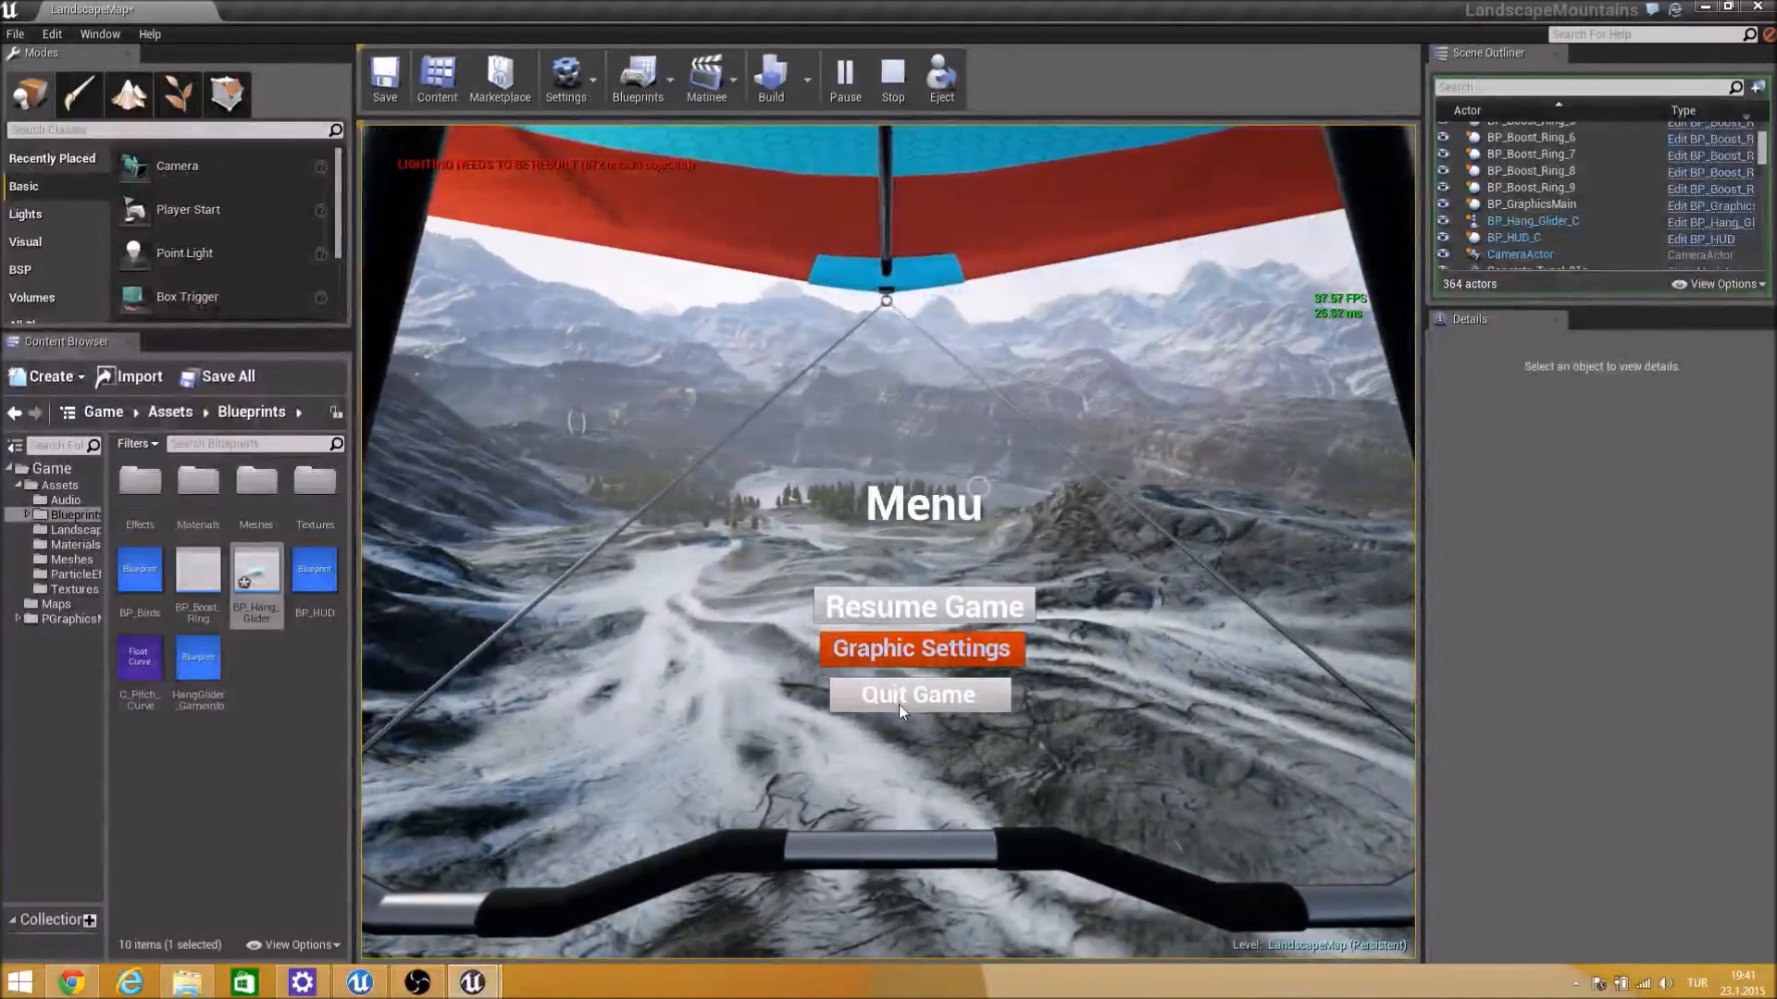
# End the play session and save the modified BP_Hang_Glider blueprint and LandscapeMap level.
pyautogui.press('Escape')
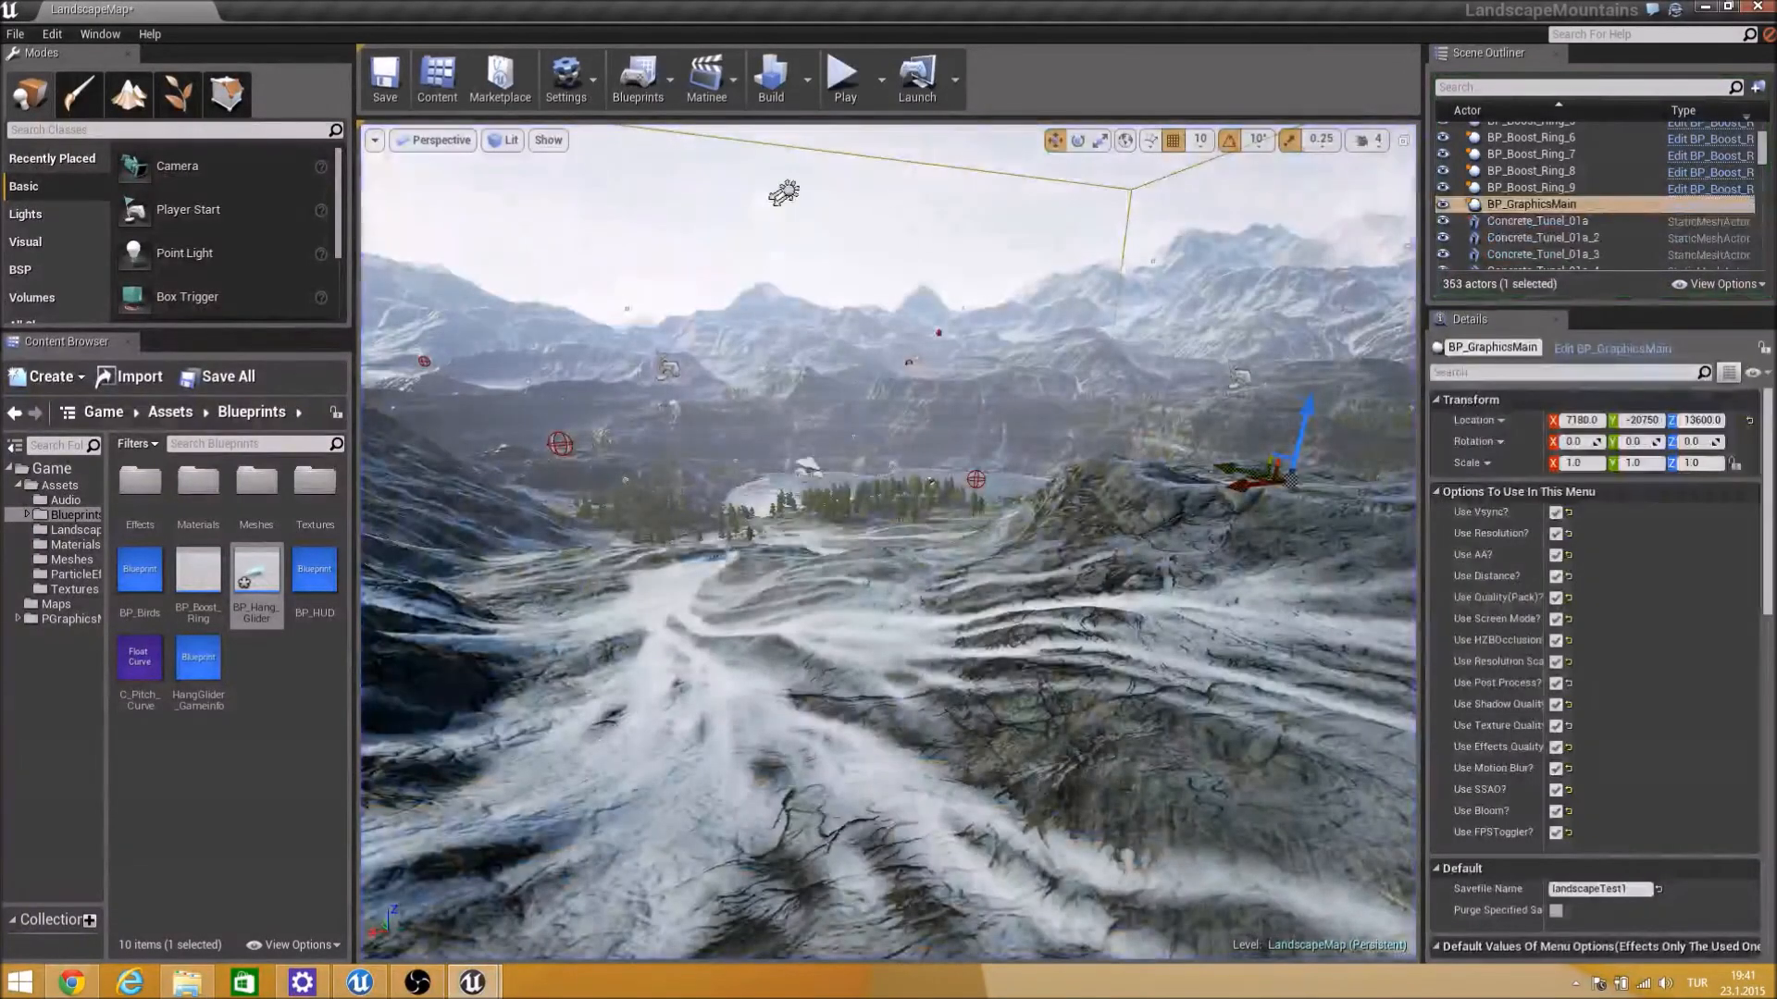
pyautogui.hotkey('ctrl', 'shift', 's')
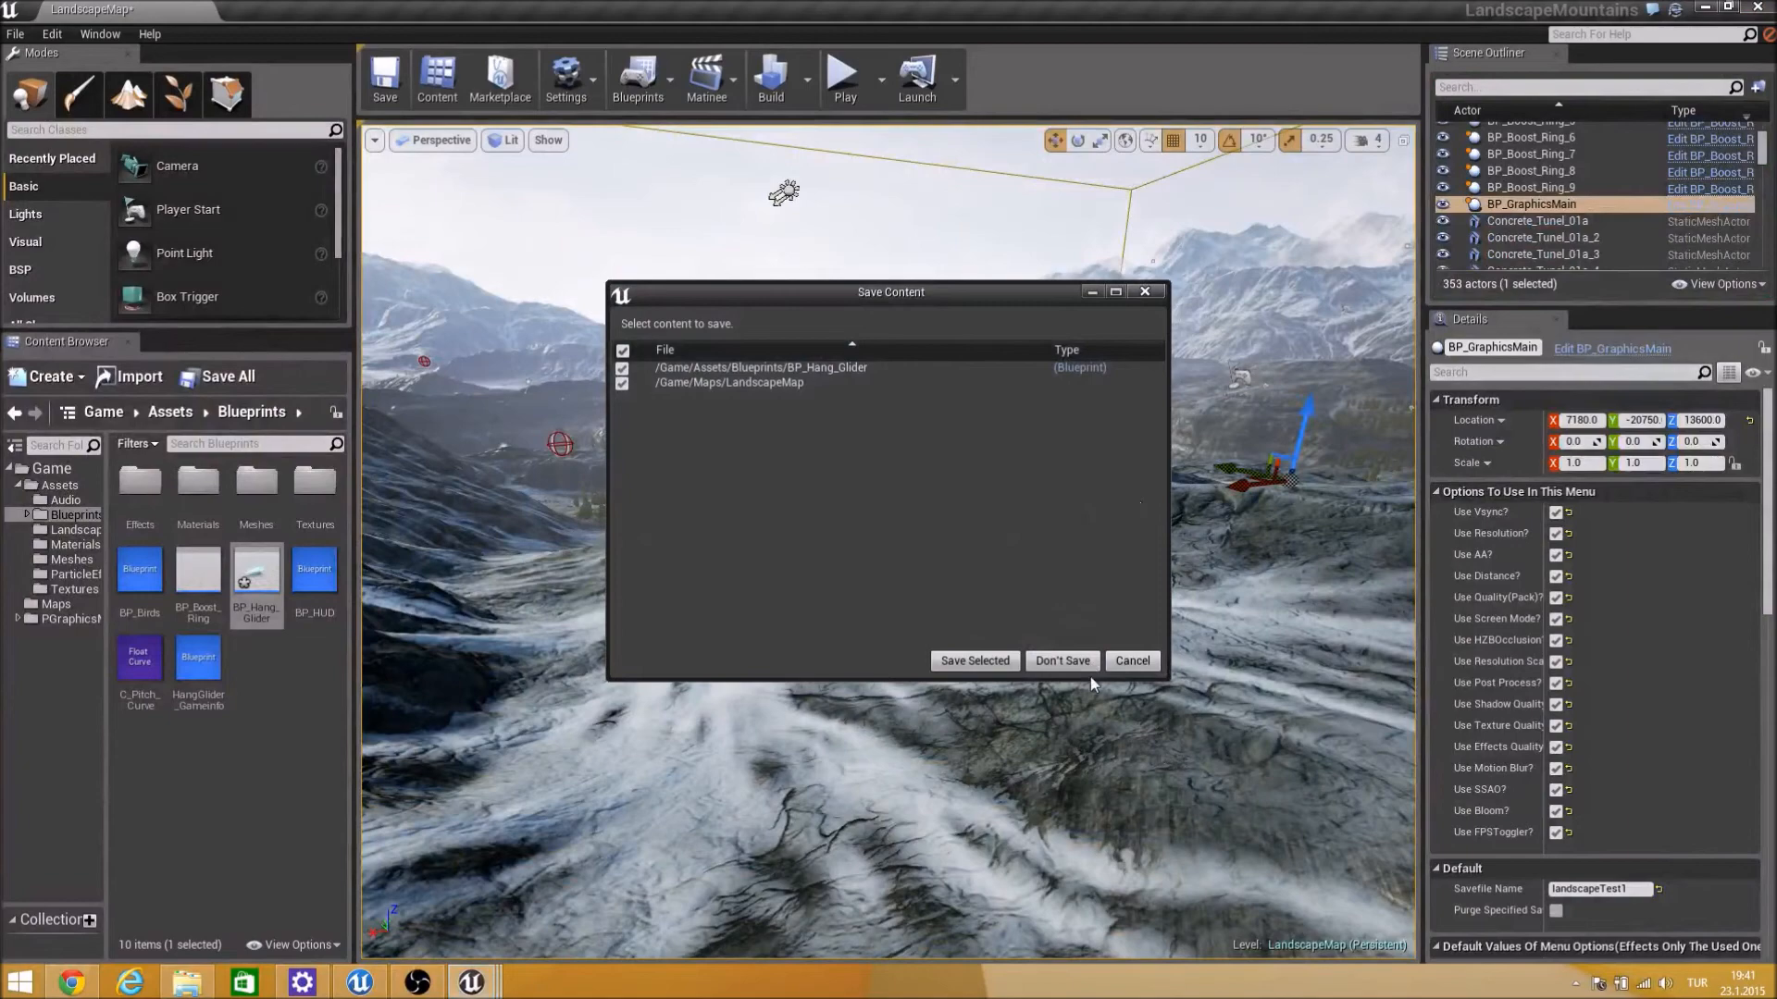
pyautogui.click(975, 661)
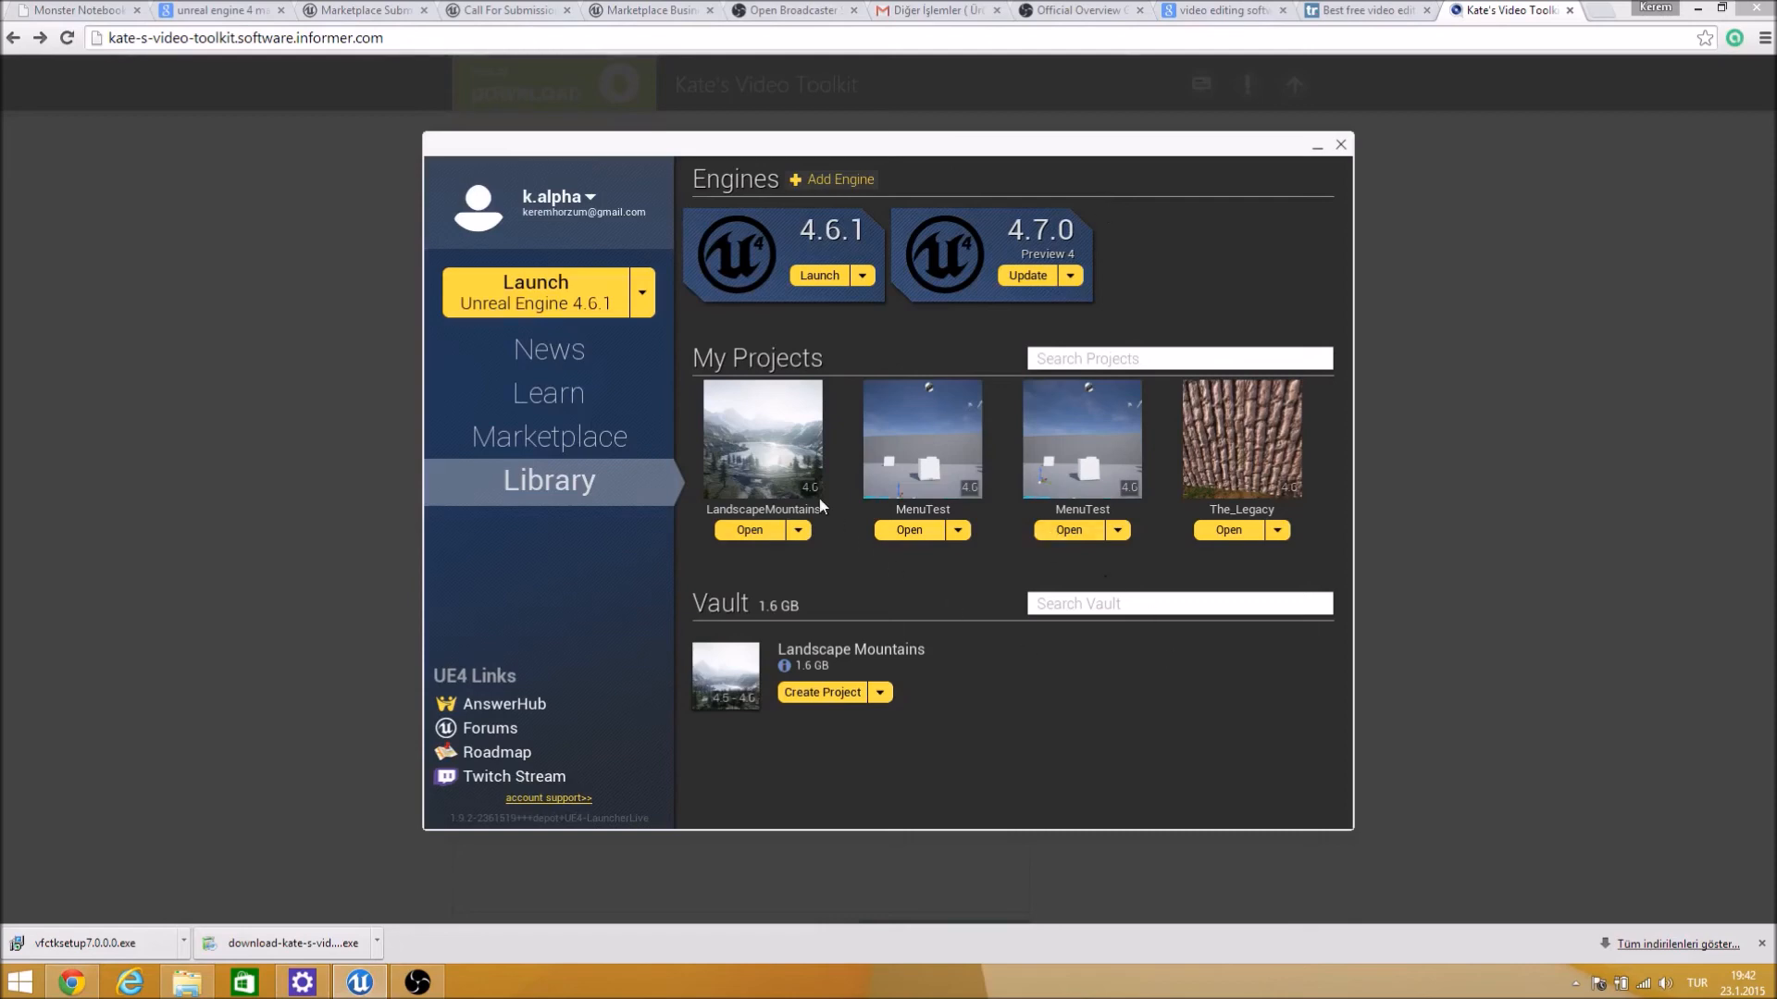
# Reopen the LandscapeMountains project from the Unreal Engine launcher's library and bring its level editor to the front.
pyautogui.doubleClick(774, 451)
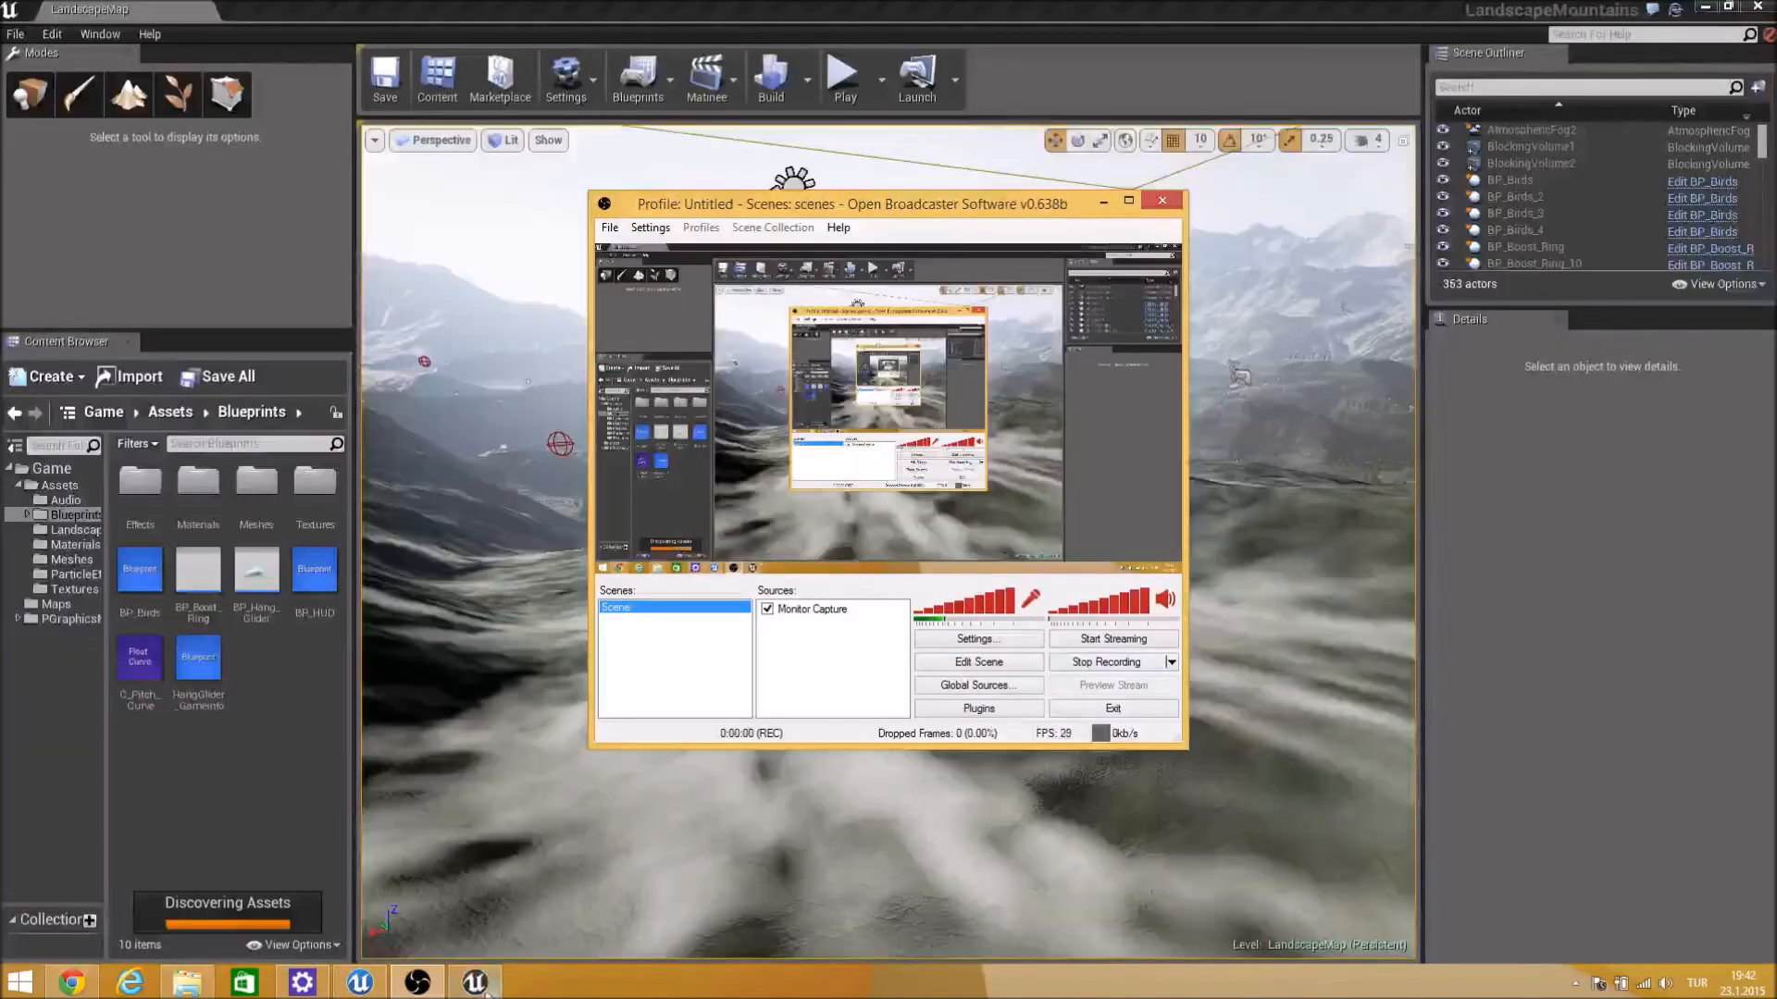
pyautogui.click(475, 983)
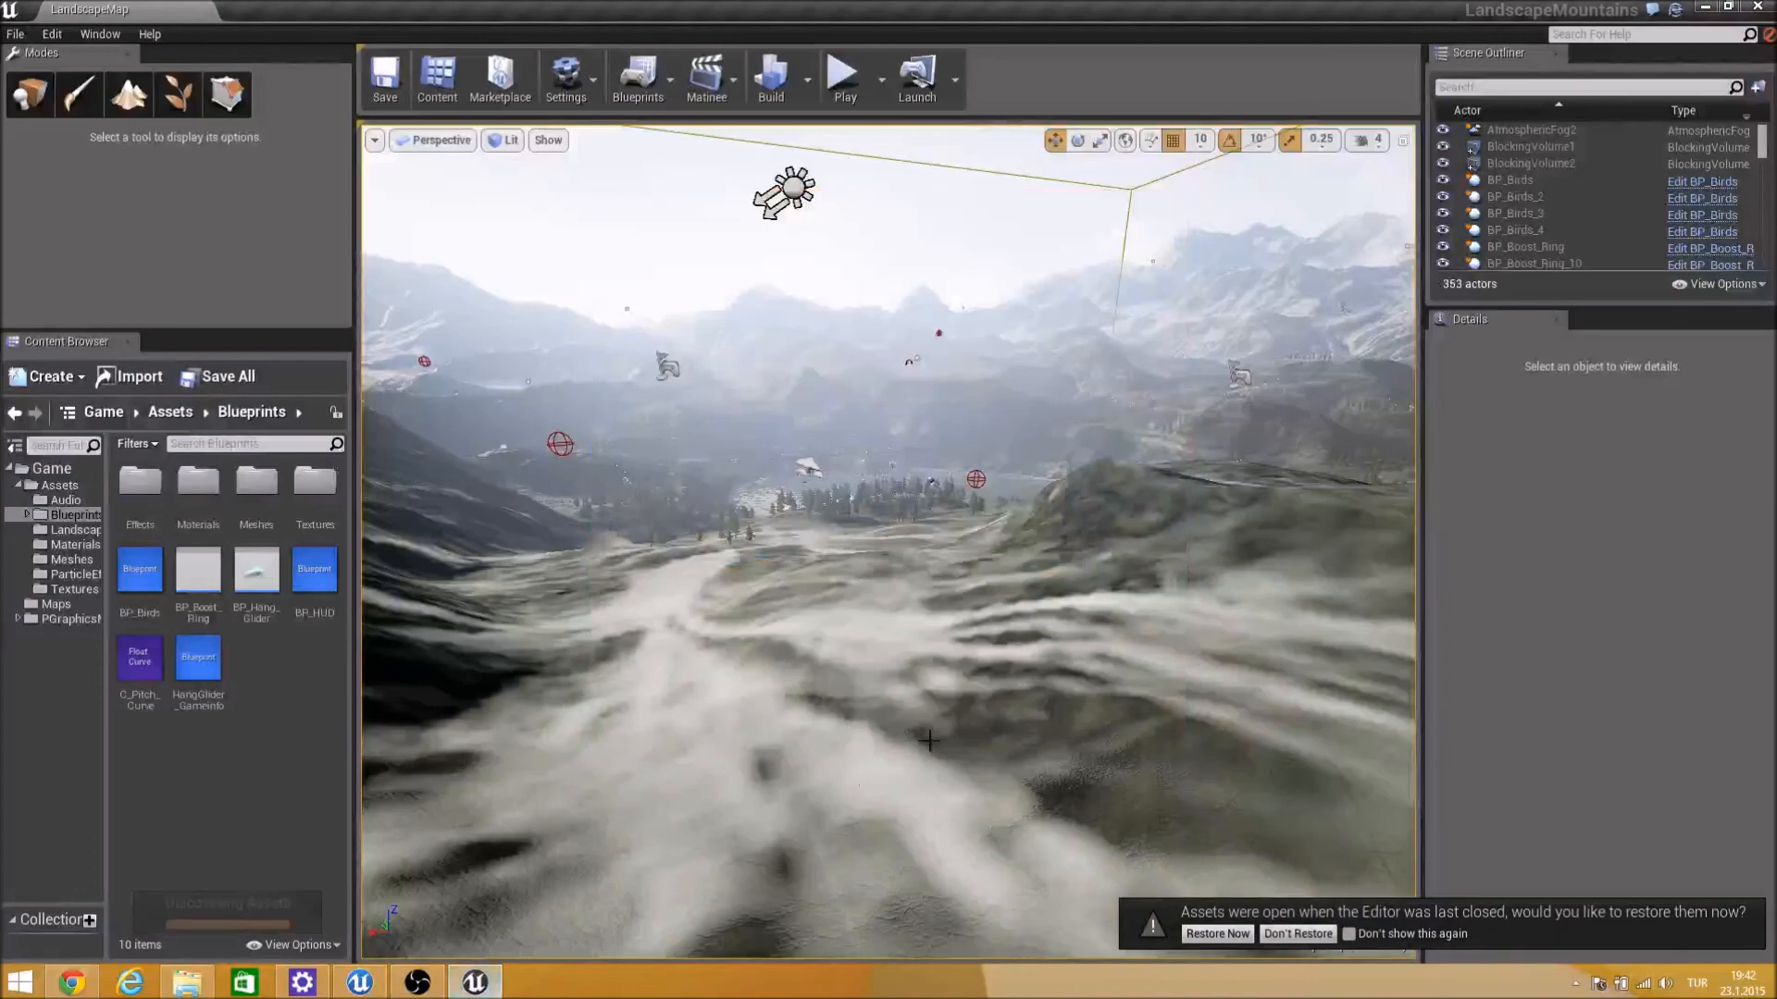
pyautogui.moveTo(1093, 587); pyautogui.dragTo(1060, 622, button='right')
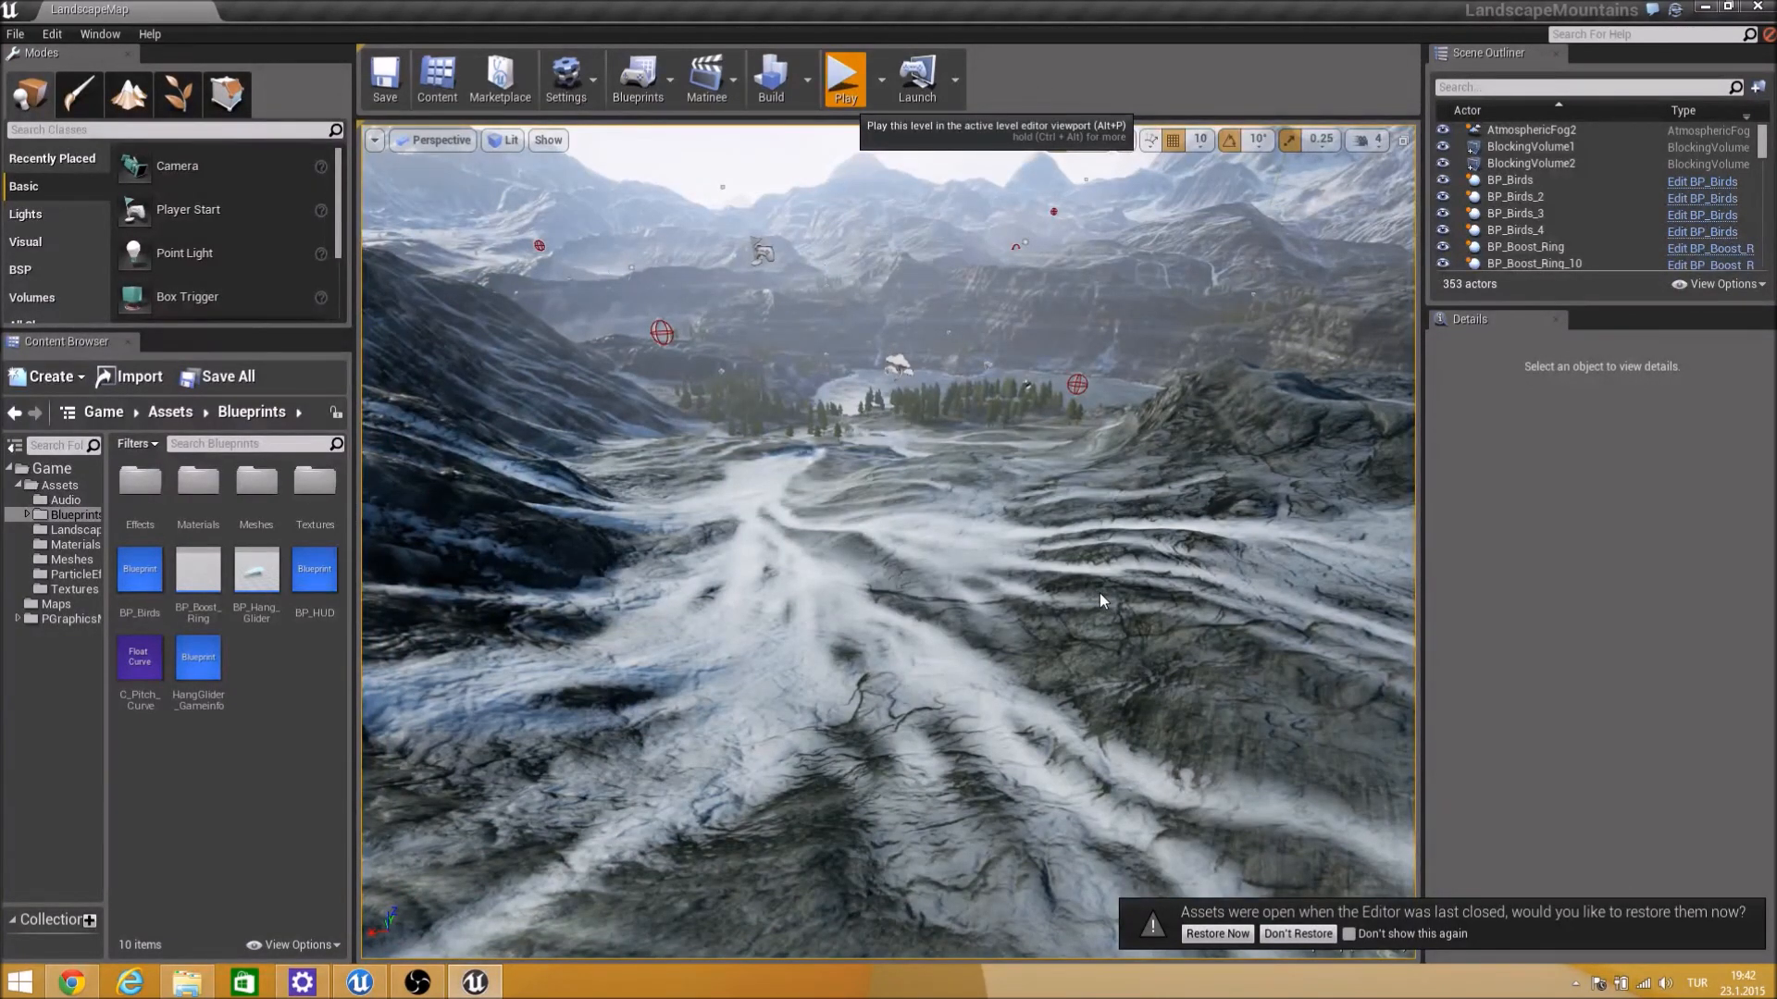
# Play the reopened level and open the in-game graphic settings to check whether the chosen options persist.
pyautogui.hotkey('alt', 'p')
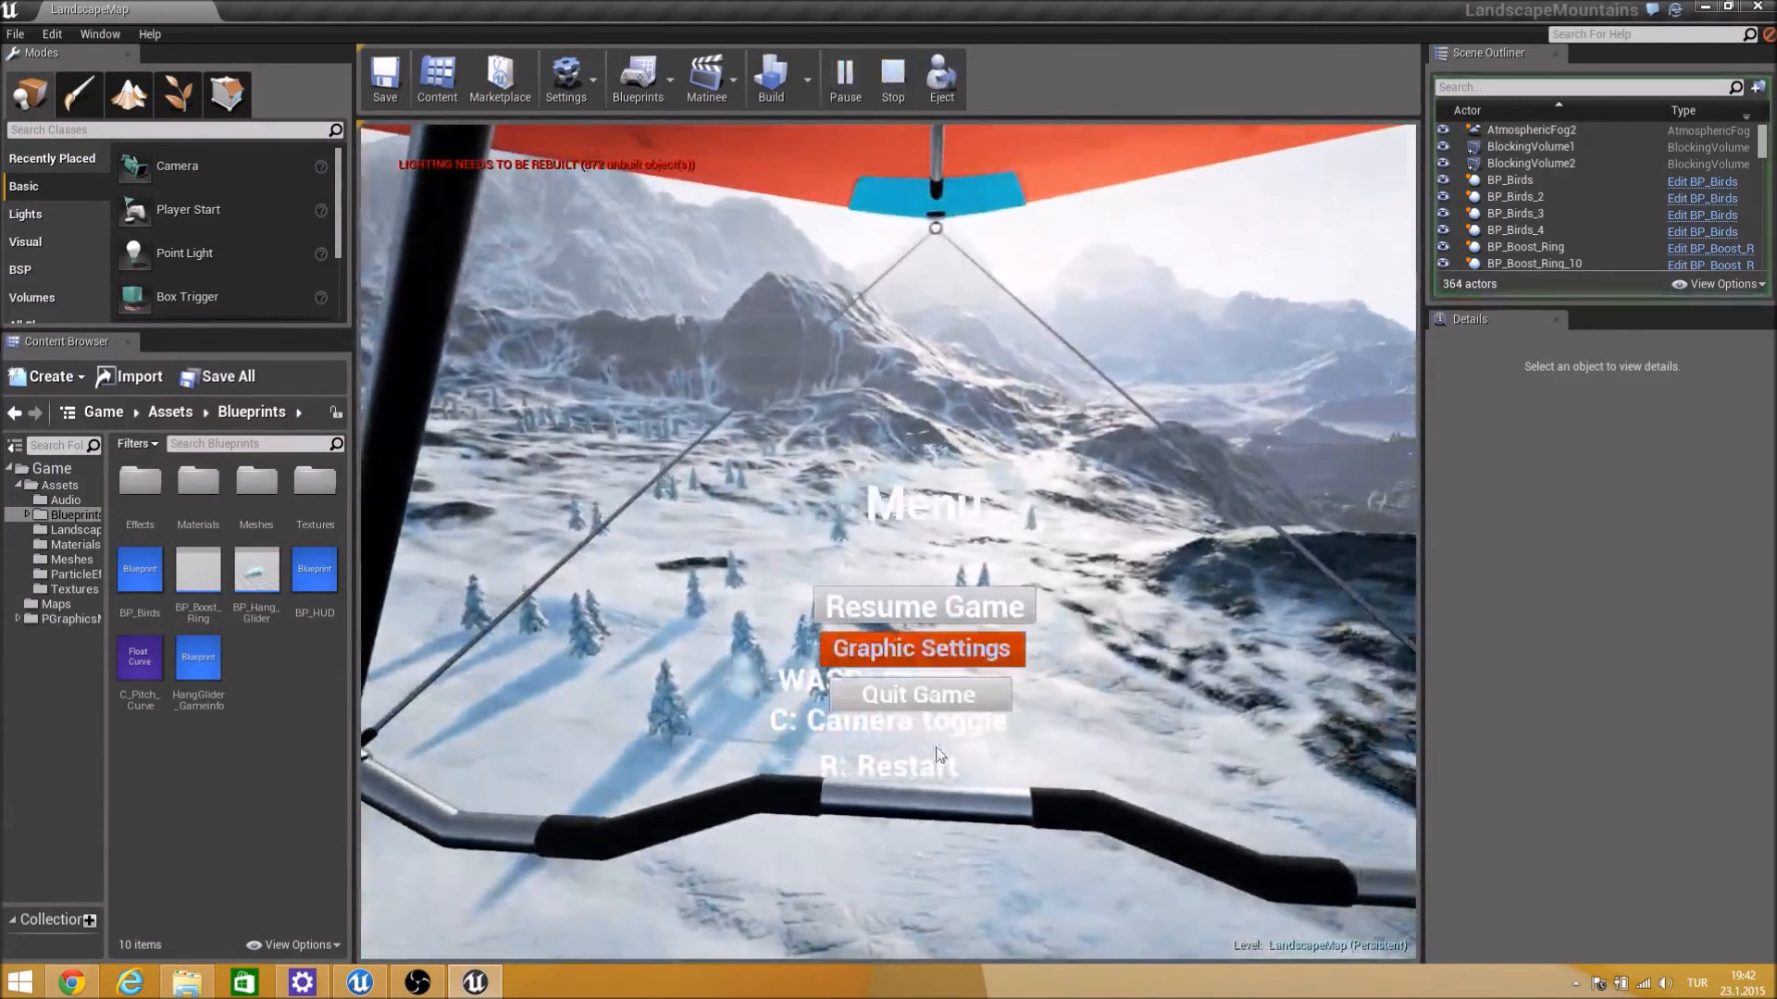
pyautogui.click(936, 648)
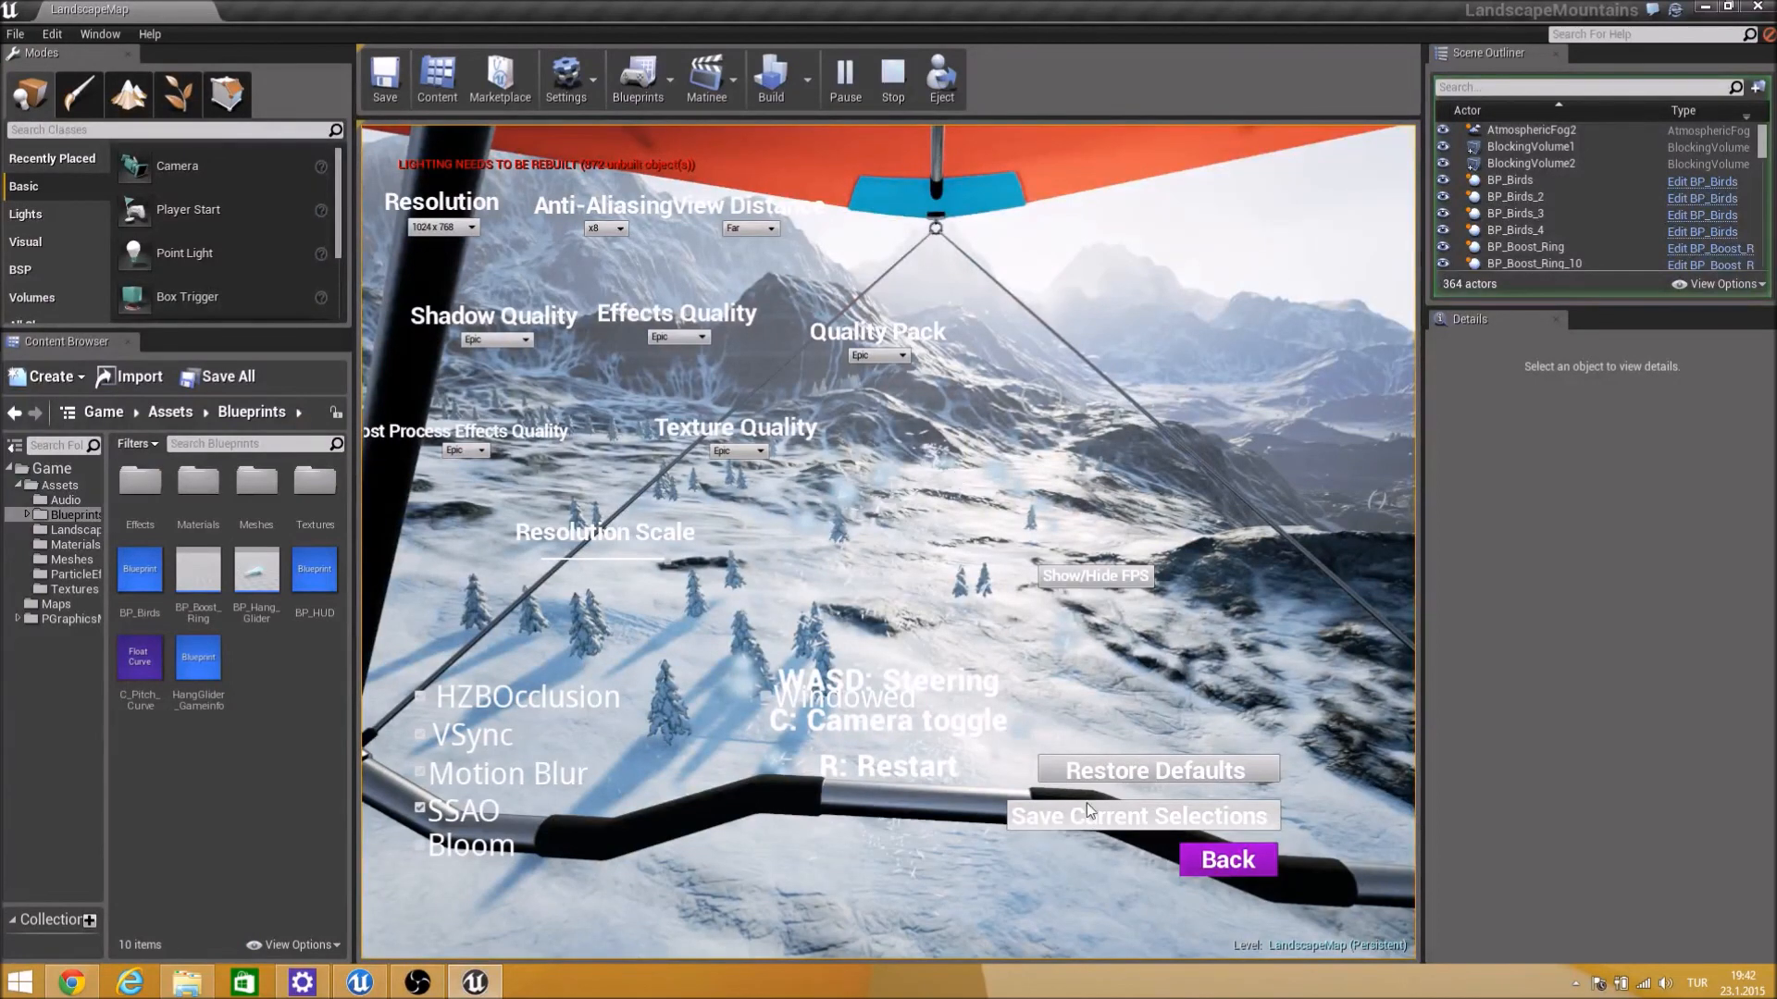
# Restore the default graphic settings and adjust the resolution scale, then leave and reopen the settings page.
pyautogui.click(1194, 772)
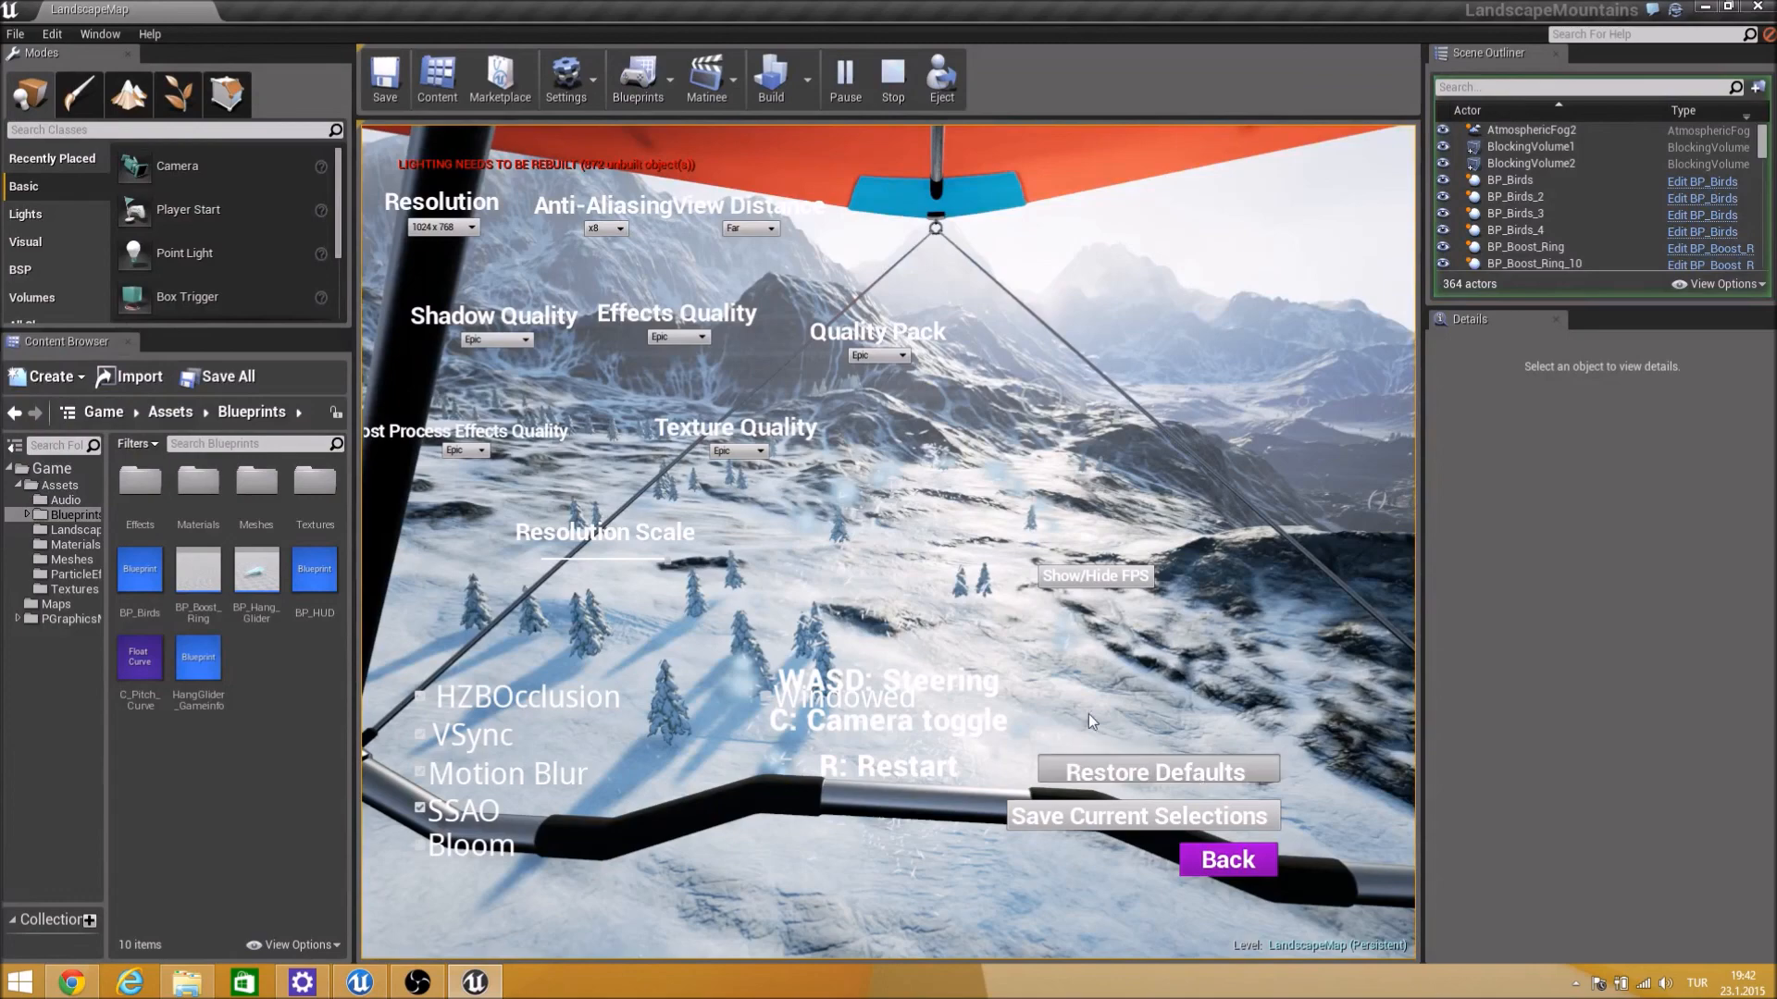
pyautogui.moveTo(541, 561); pyautogui.dragTo(674, 563)
pyautogui.click(1228, 861)
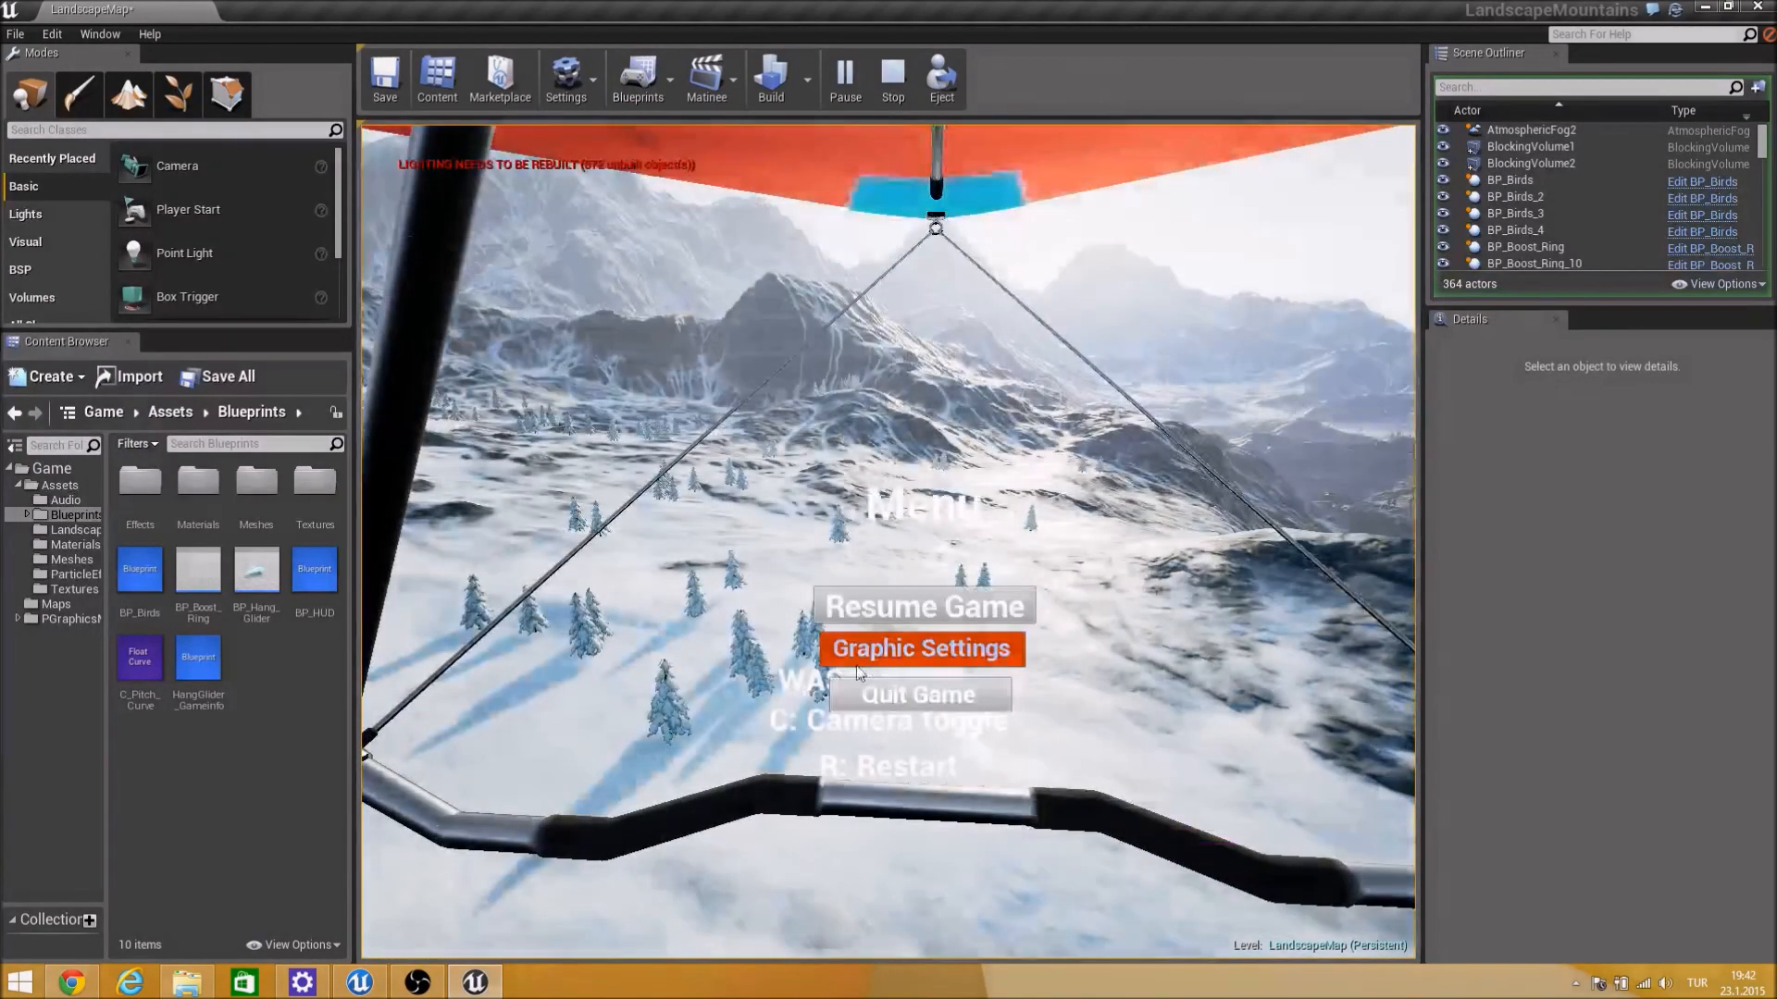
pyautogui.click(964, 661)
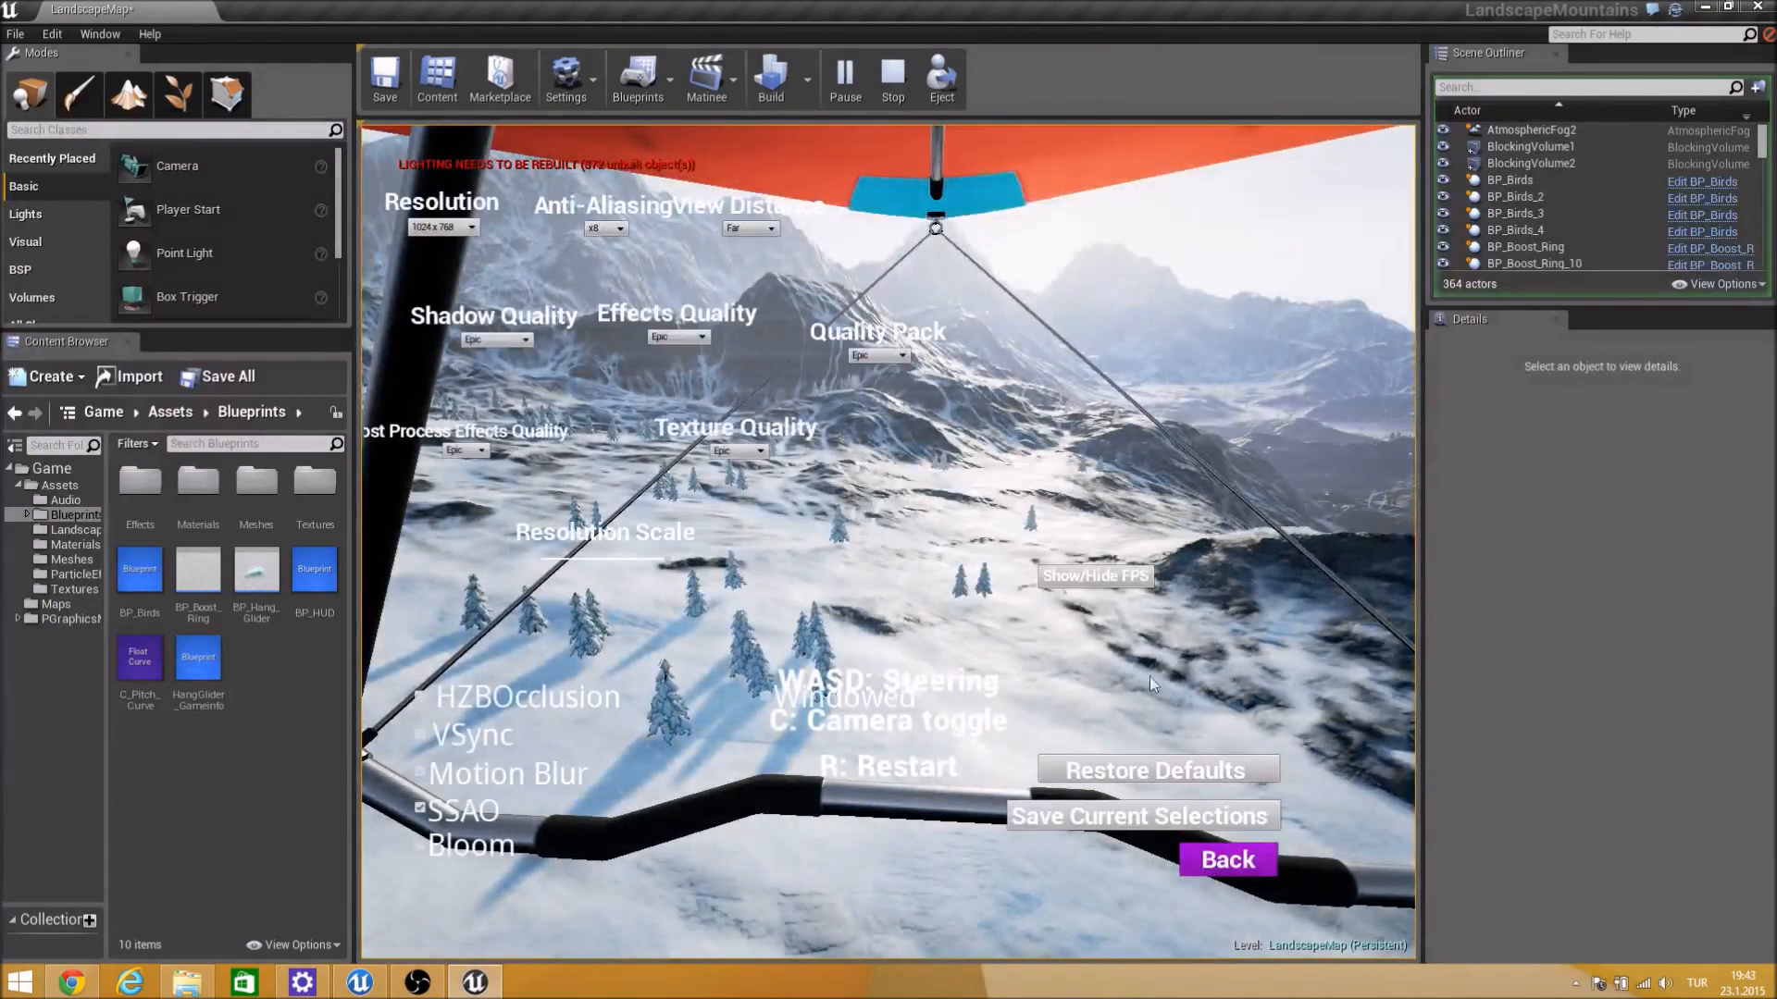
# Return to the in-game menu, resume the game, and steer the hang glider across the snowy slope.
pyautogui.click(1229, 859)
pyautogui.click(1020, 603)
pyautogui.click(1036, 585)
pyautogui.press('d')
pyautogui.press('w')
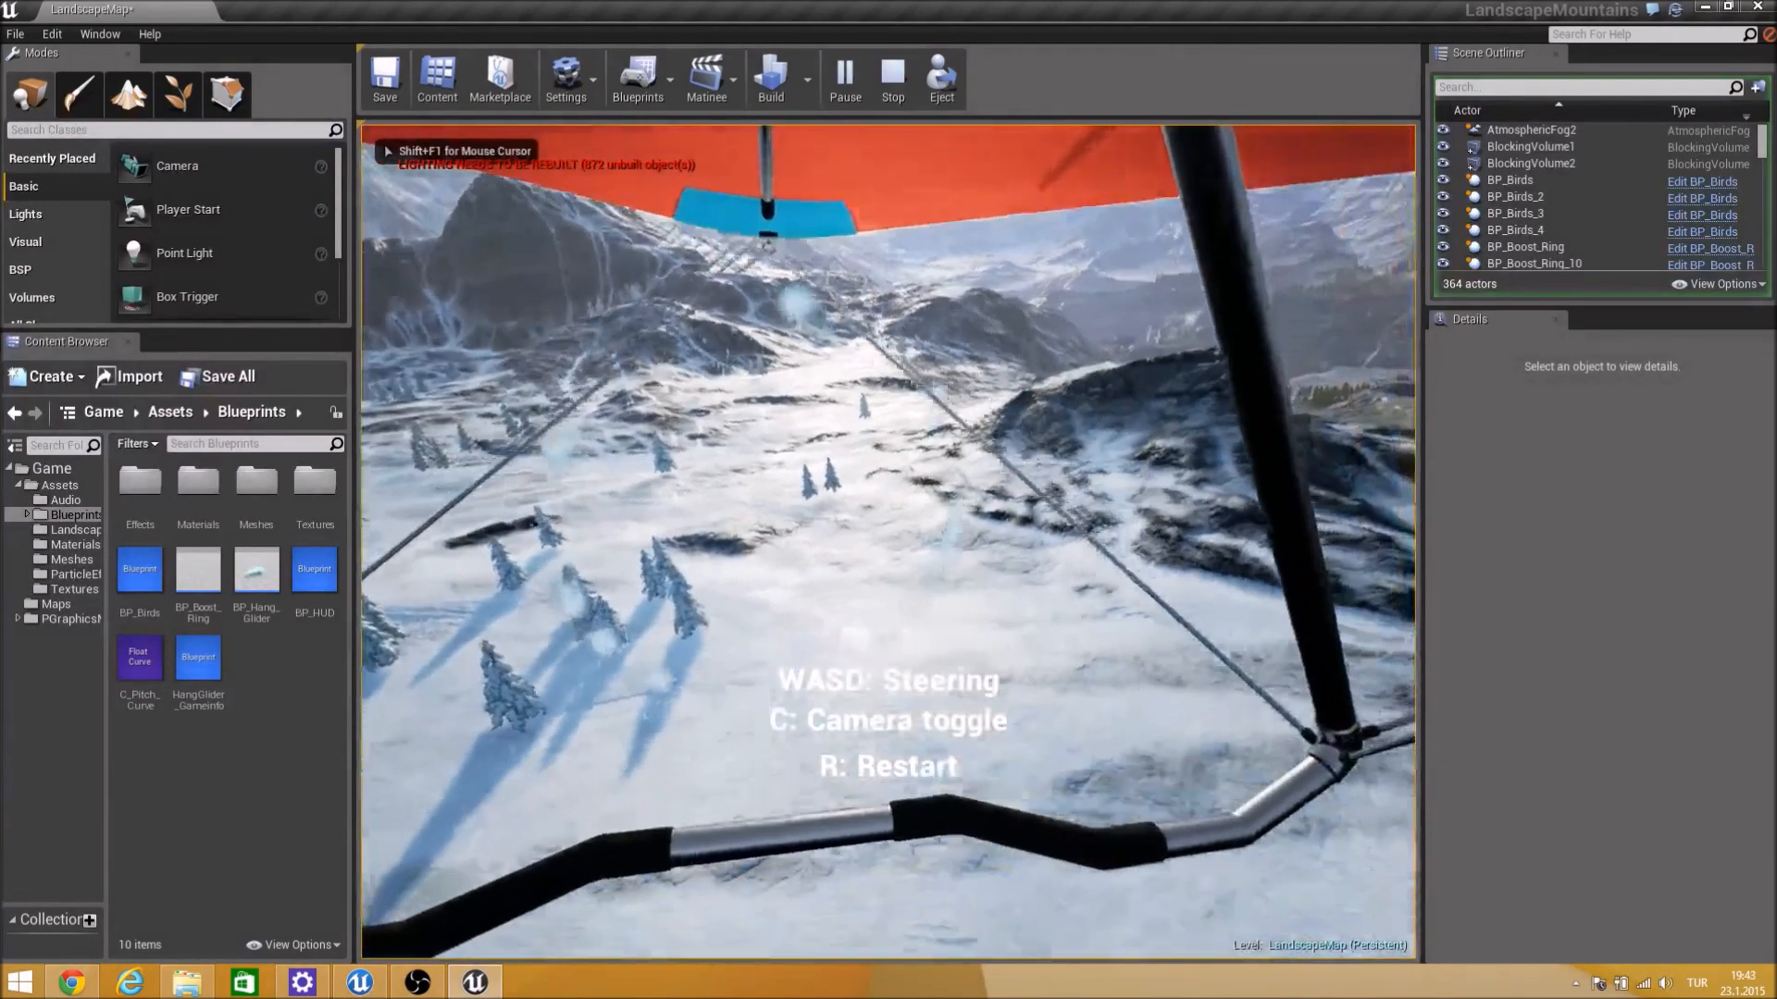